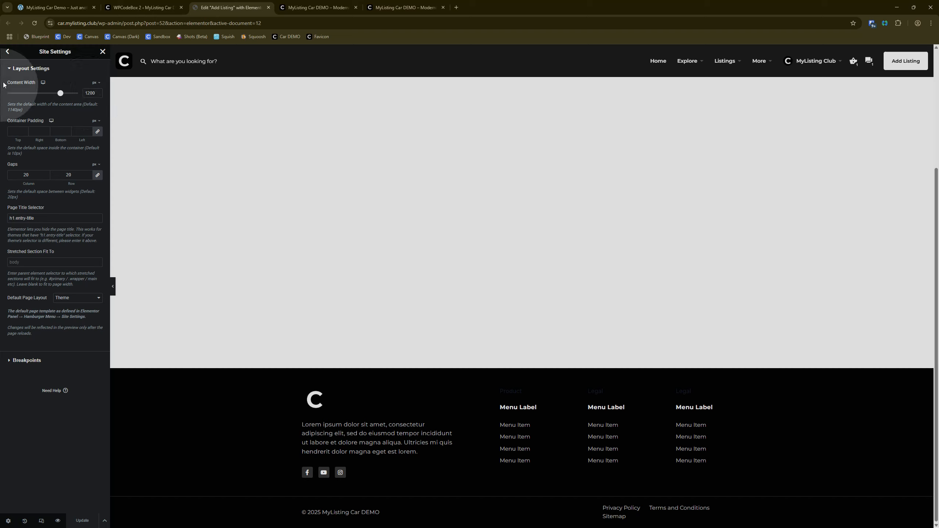
# Step: Open the Lightbox section of the site settings and examine the Image Lightbox option
pyautogui.click(7, 51)
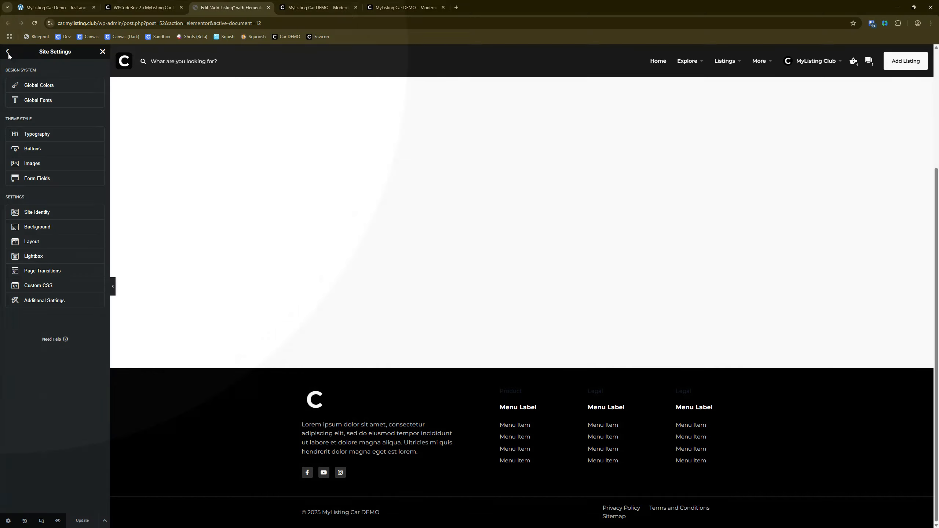
pyautogui.click(35, 256)
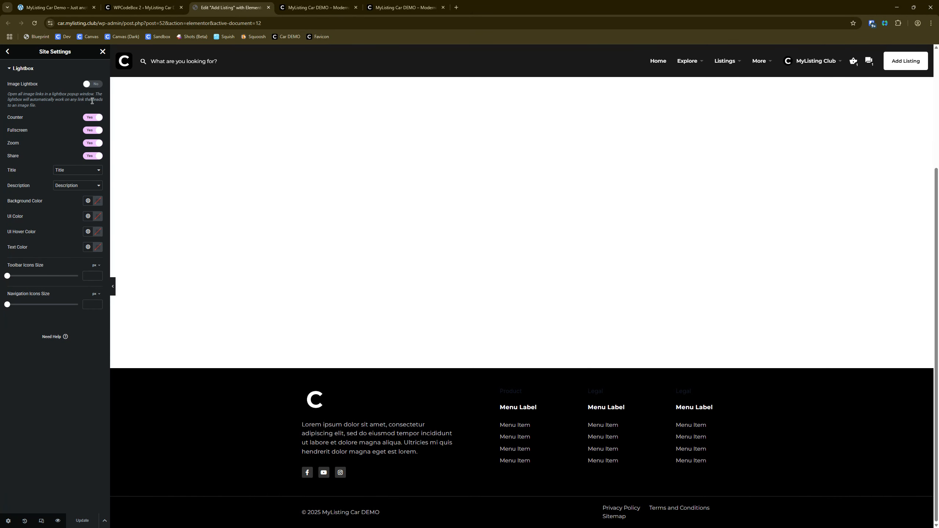
pyautogui.click(76, 86)
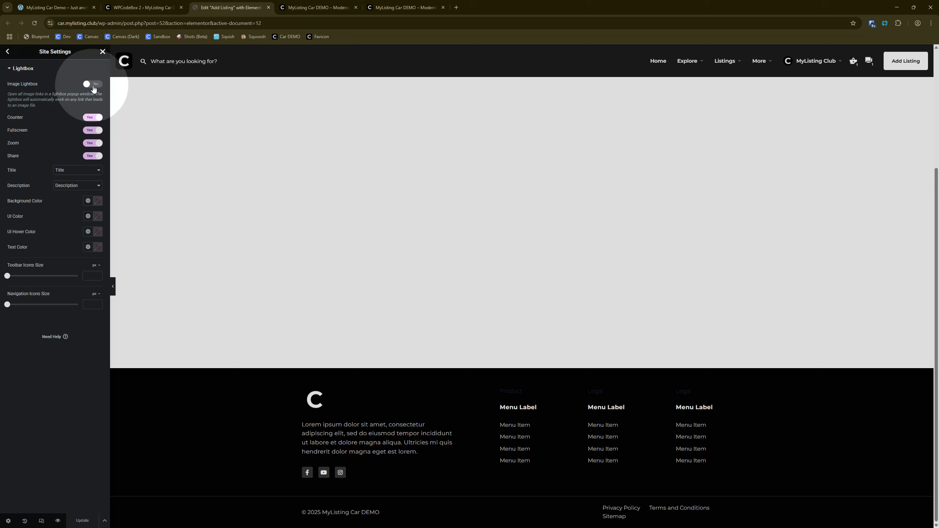
pyautogui.press('ctrl')
pyautogui.press('ctrl')
pyautogui.press('ctrl')
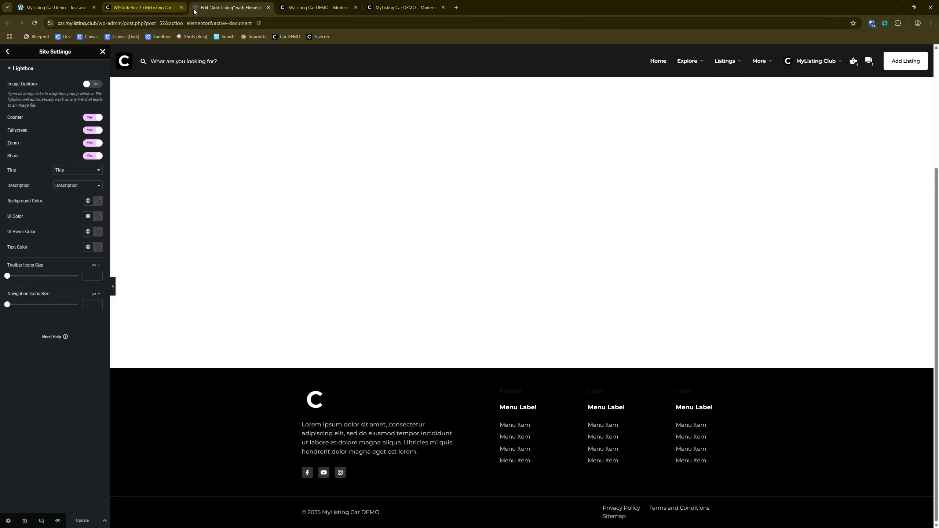
# Step: Open the Listing Types list in a new browser tab from the WordPress admin and switch to it
pyautogui.click(143, 7)
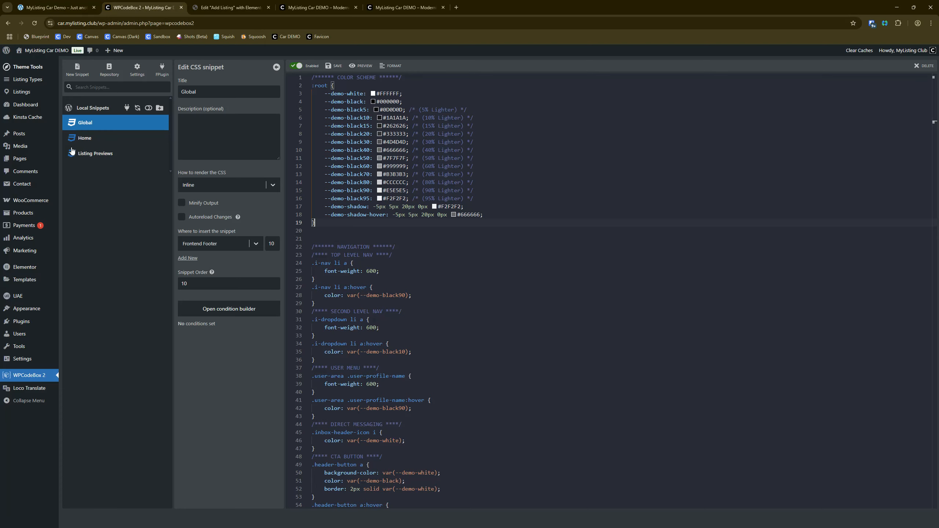
pyautogui.rightClick(46, 85)
pyautogui.click(66, 89)
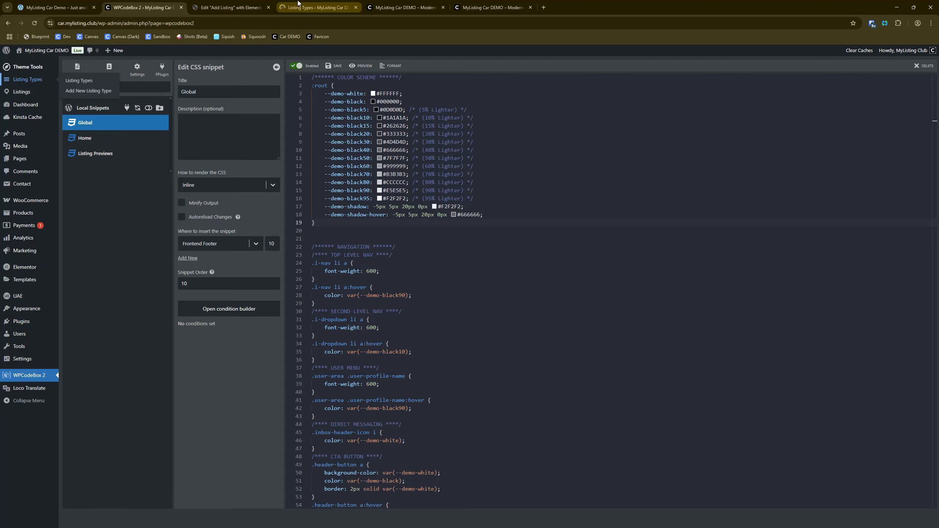
pyautogui.click(314, 8)
# Step: Open the Vehicles for Rent and Vehicles for Sale listing types in separate new tabs and show Vehicles for Rent
pyautogui.rightClick(112, 131)
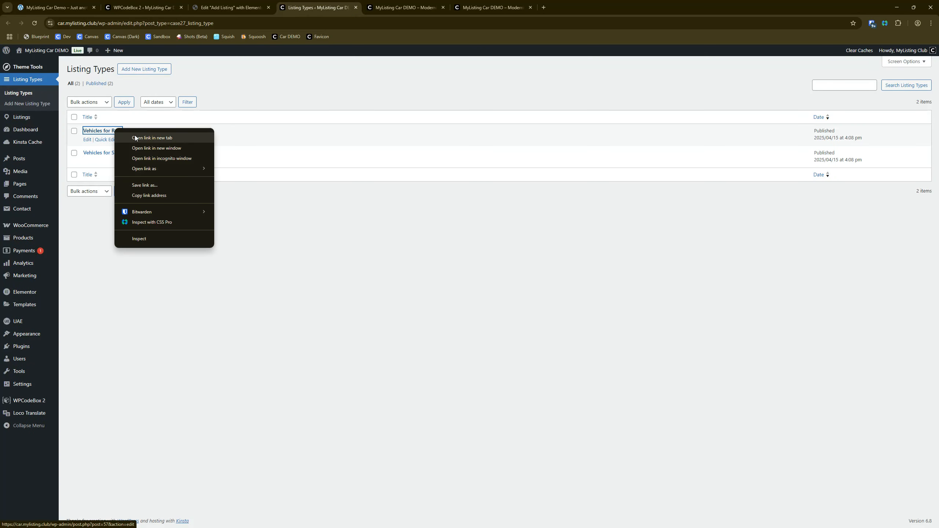
pyautogui.click(135, 137)
pyautogui.rightClick(109, 157)
pyautogui.click(138, 163)
pyautogui.click(387, 7)
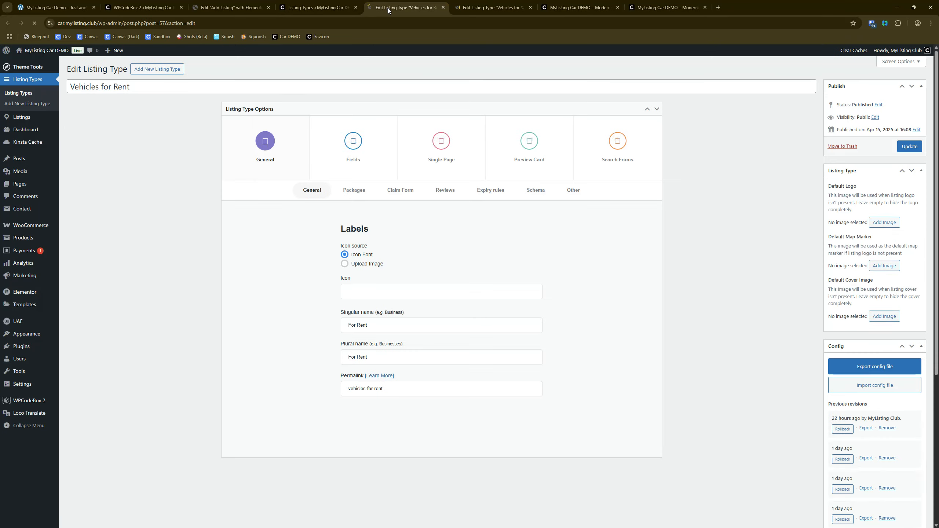
# Step: Search the fields of the Vehicles for Rent listing type for "price" and "year"
pyautogui.click(358, 147)
pyautogui.hotkey('ctrl', 'f')
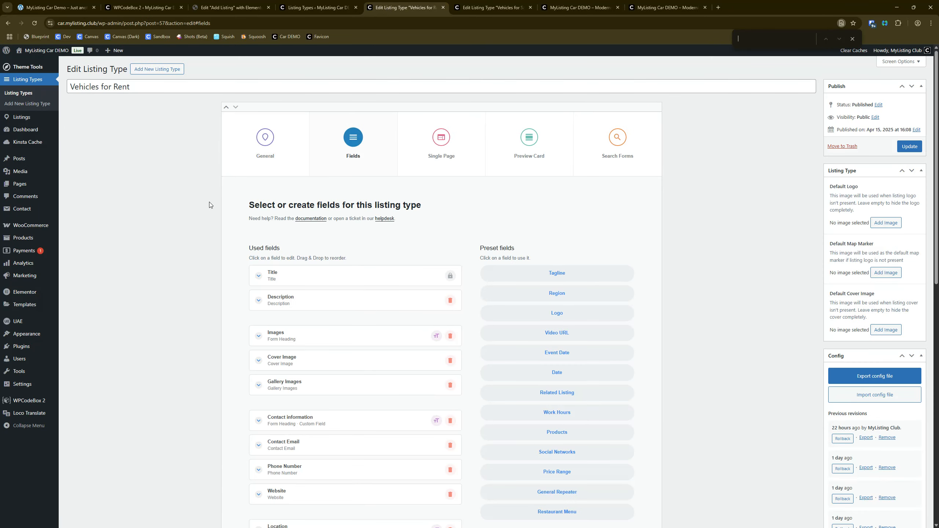
pyautogui.write('price')
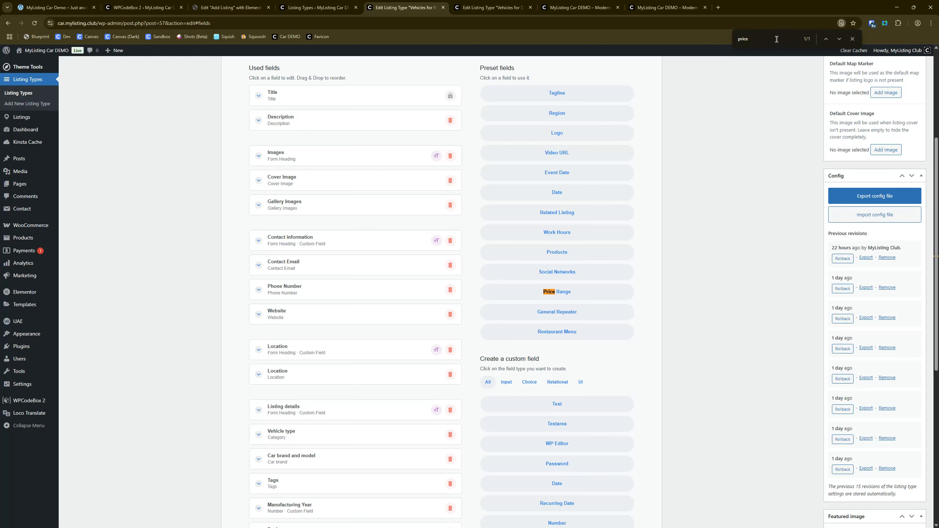
pyautogui.hotkey('ctrl', 'a')
pyautogui.write('yte')
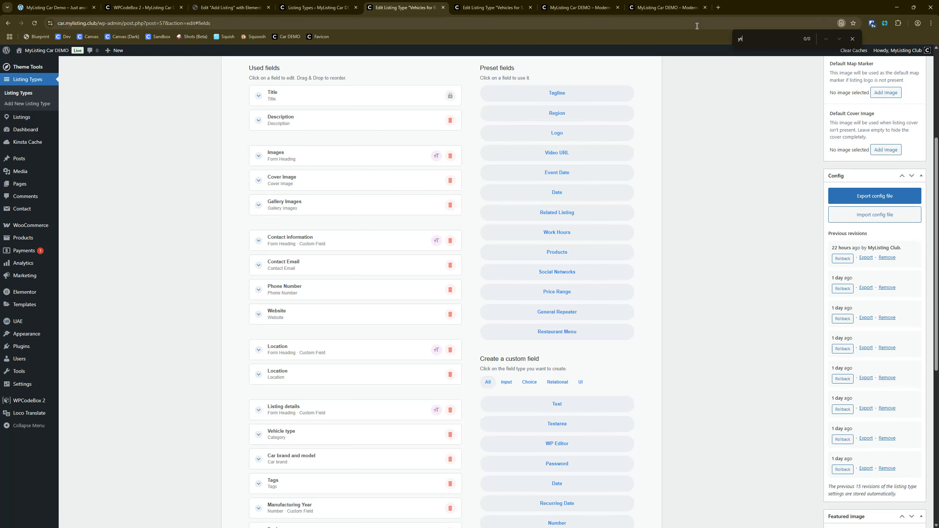
pyautogui.press('BackSpace')
pyautogui.write('ear')
pyautogui.scroll(-5, 267, 353)
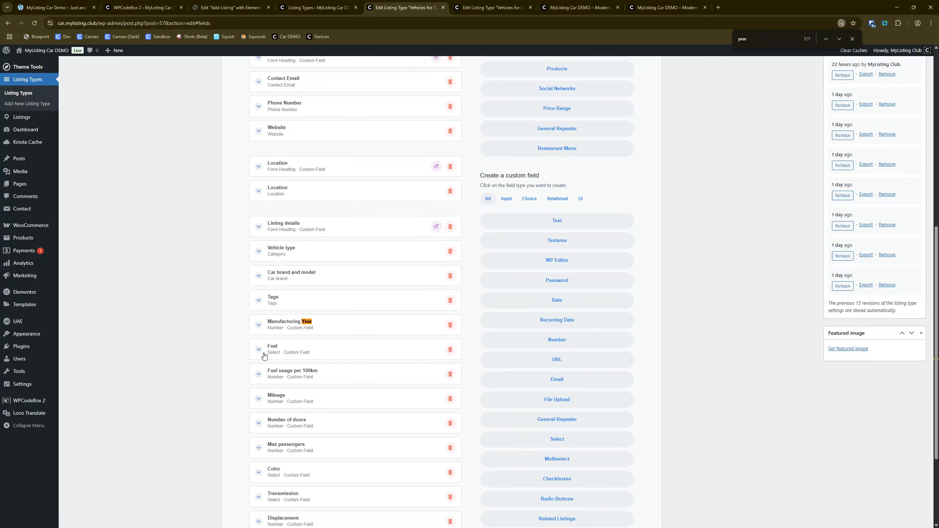
# Step: Expand the Manufacturing Year field of Vehicles for Rent and examine its settings
pyautogui.click(258, 290)
pyautogui.scroll(-3, 257, 292)
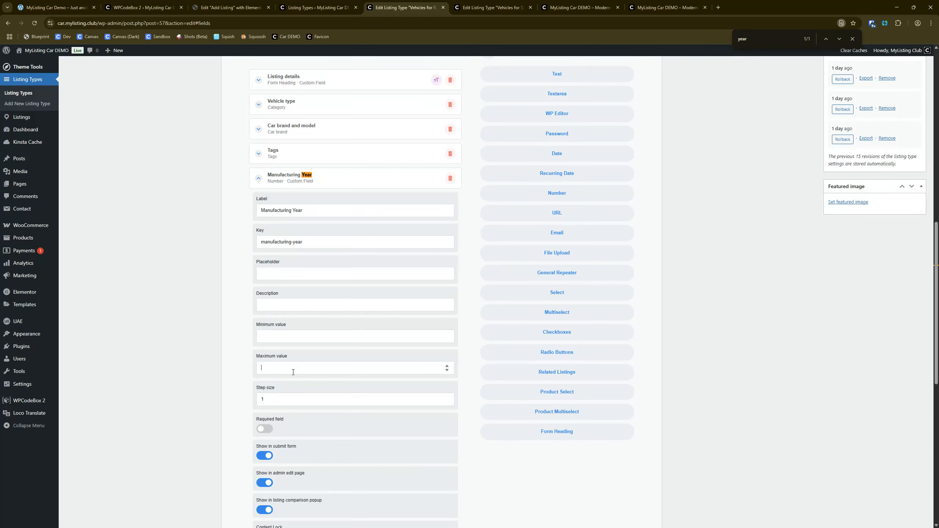
pyautogui.scroll(-2, 296, 373)
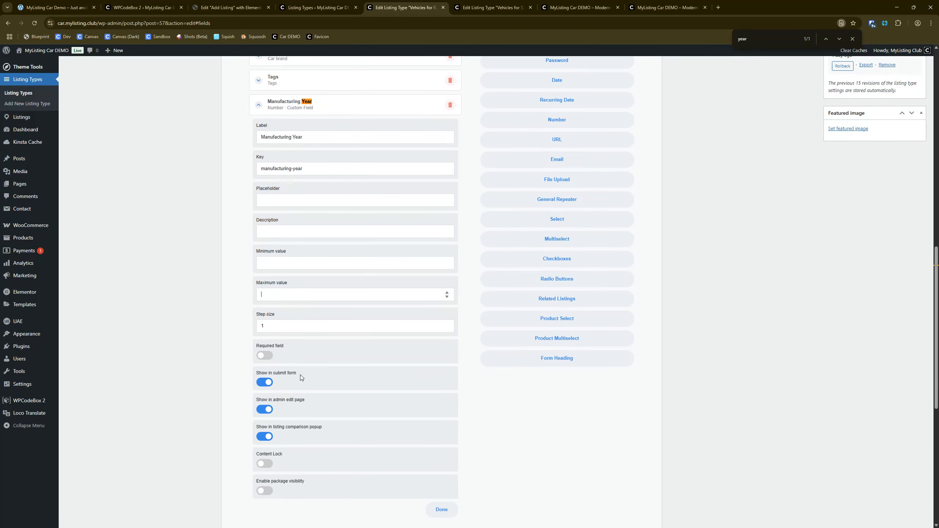
# Step: Examine the Vehicles for Sale and Vehicles for Rent preview cards on the live homepage
pyautogui.click(603, 4)
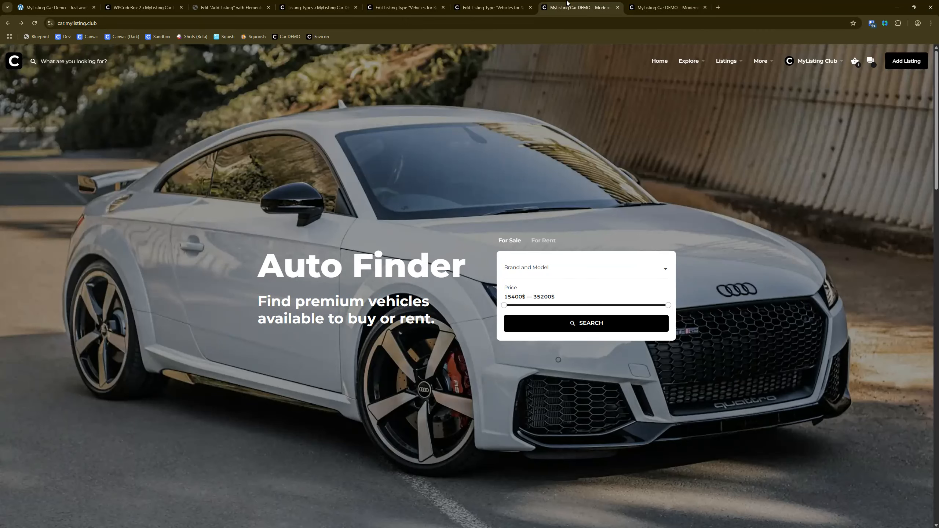
pyautogui.scroll(-8, 320, 207)
pyautogui.scroll(-13, 331, 207)
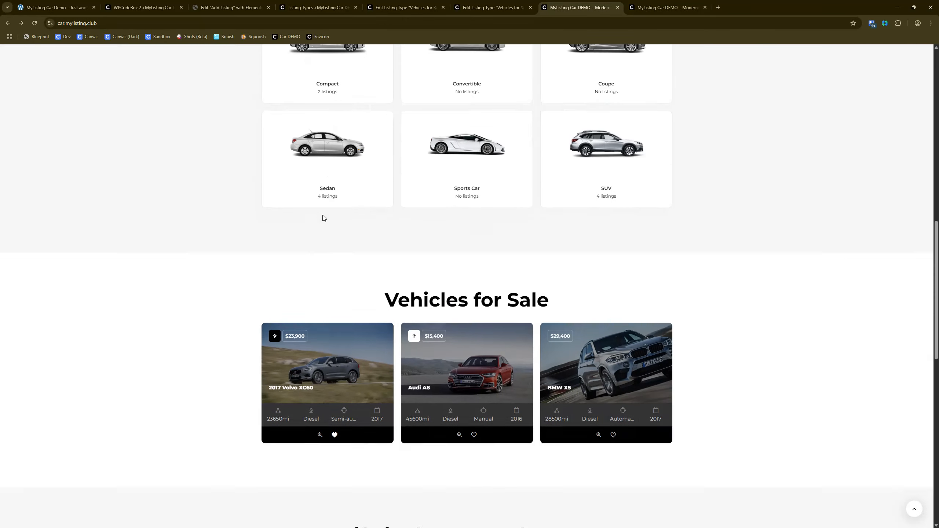
pyautogui.click(282, 229)
pyautogui.scroll(-10, 218, 229)
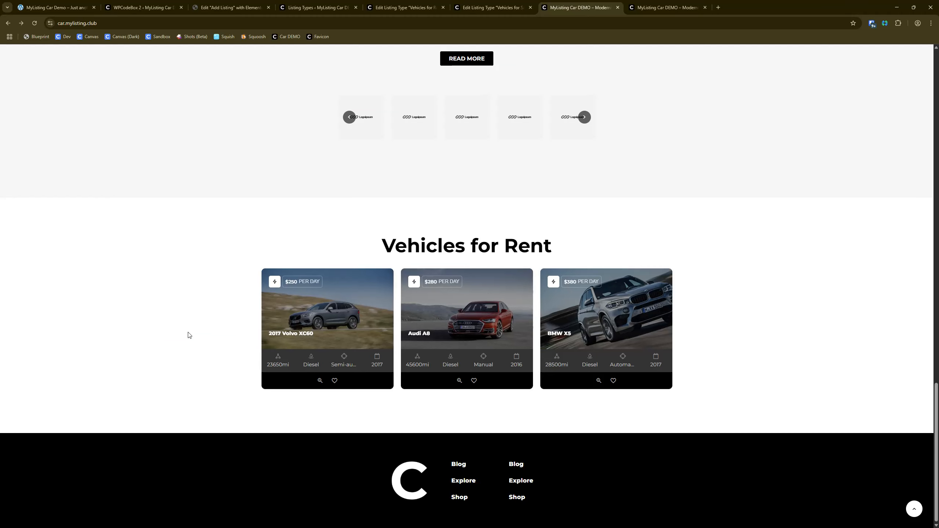
# Step: Open the fields of the Vehicles for Sale listing type and expand its Manufacturing Year field for review
pyautogui.click(354, 3)
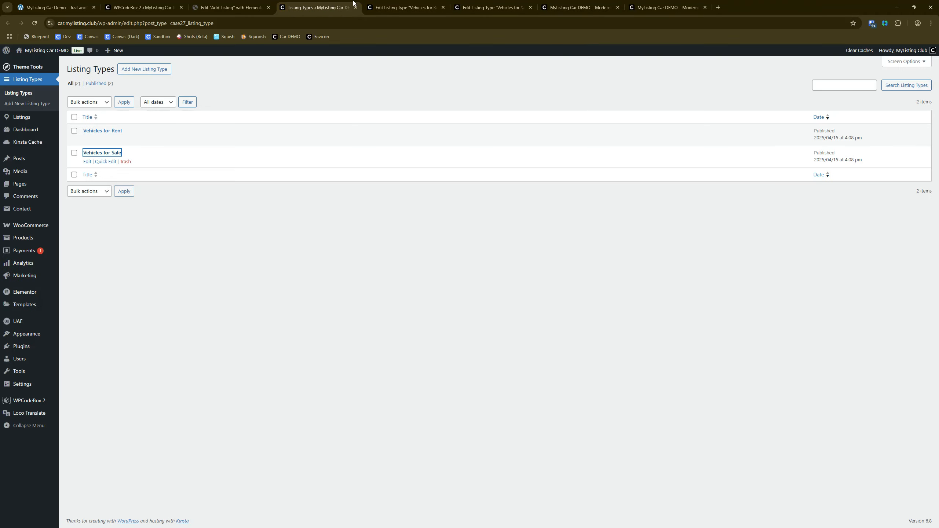
pyautogui.click(370, 8)
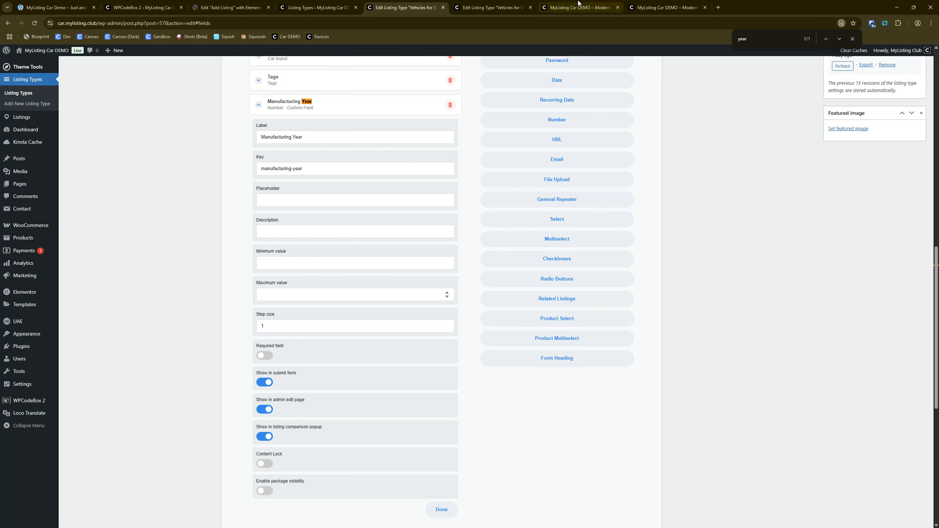
pyautogui.click(488, 8)
pyautogui.click(365, 167)
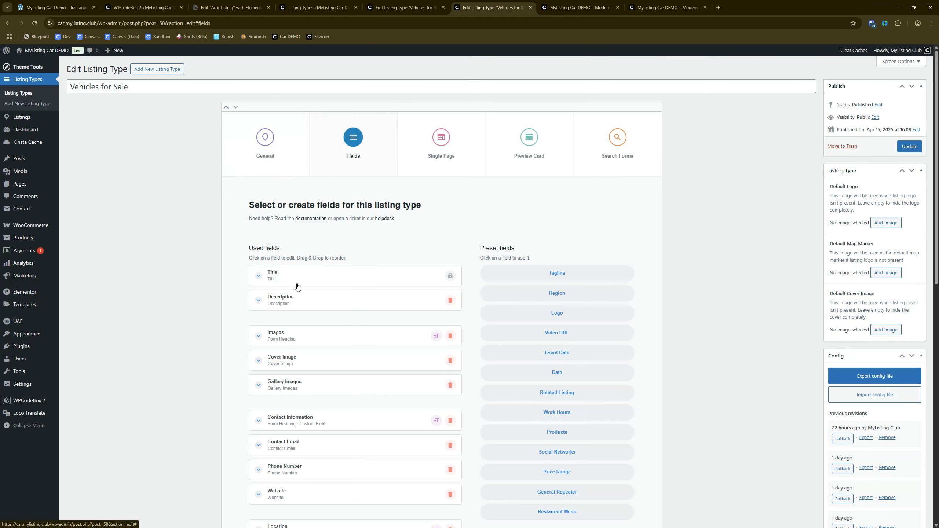
pyautogui.scroll(-10, 298, 288)
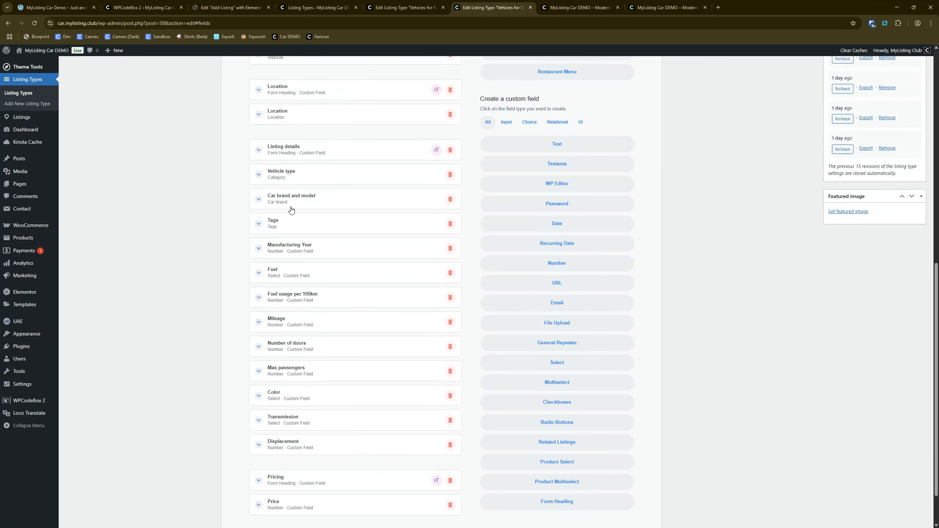
pyautogui.click(300, 251)
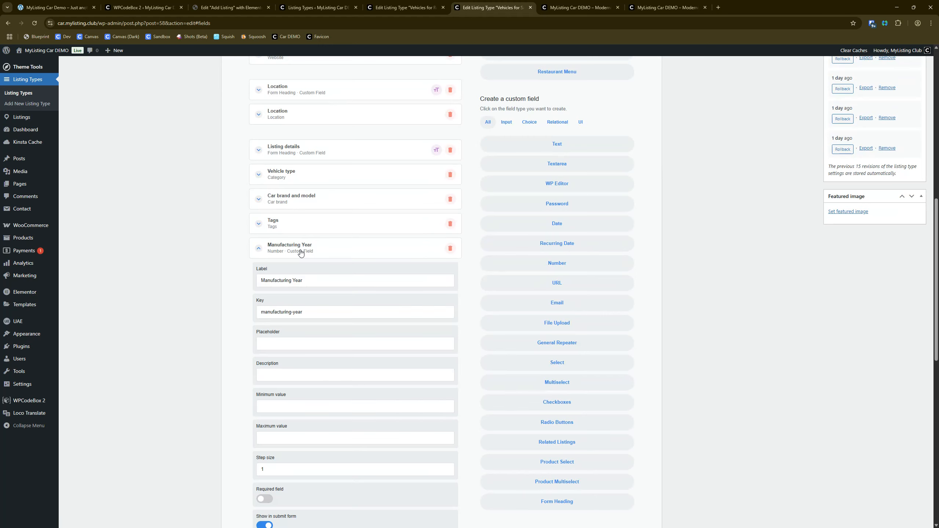
# Step: Open the WordPress menu editor and load the Legal & Sitemap menu
pyautogui.click(135, 4)
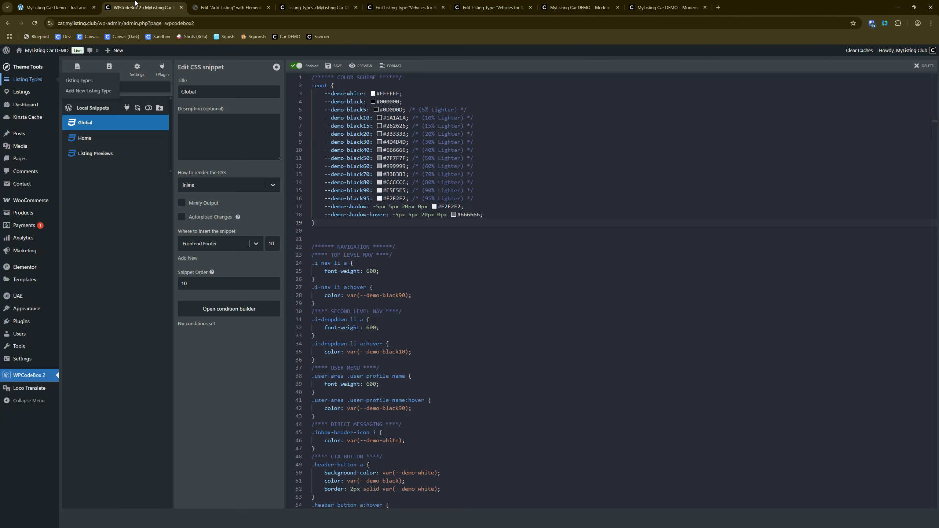
pyautogui.moveTo(26, 308)
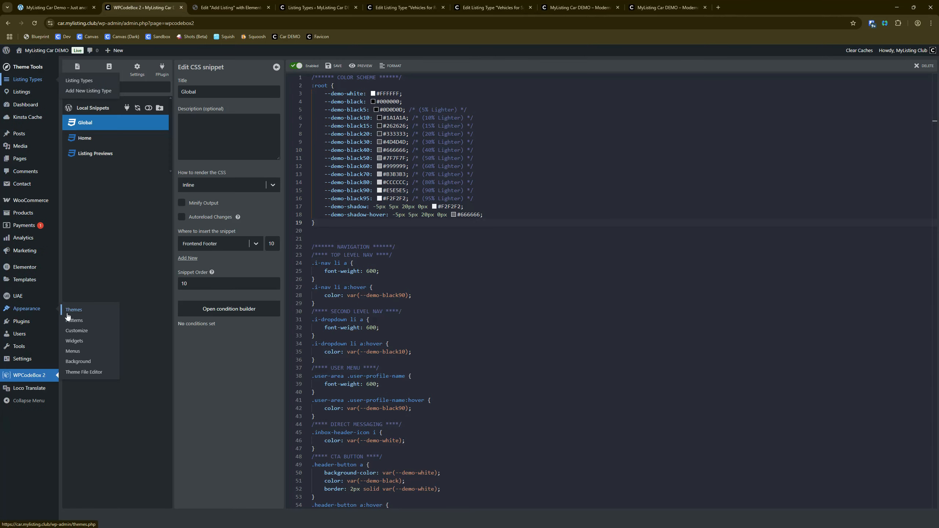
pyautogui.click(74, 351)
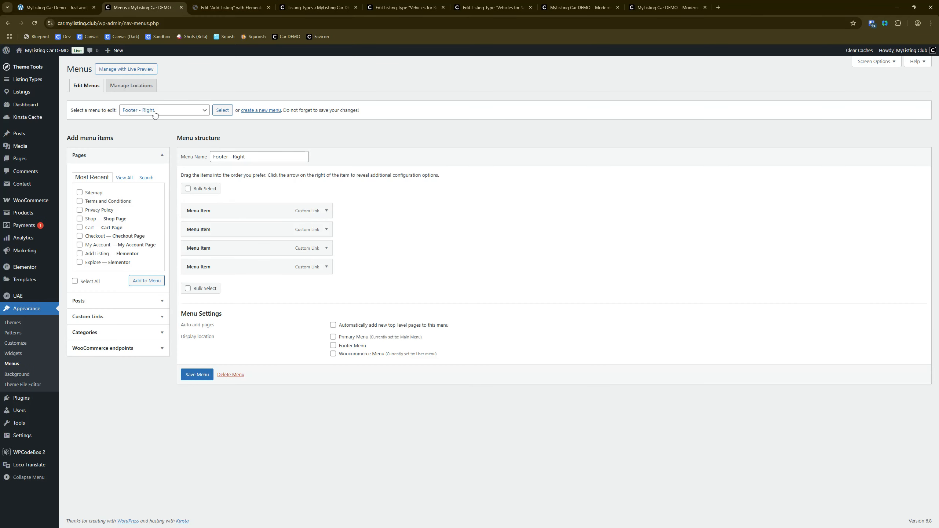
pyautogui.click(155, 114)
pyautogui.click(162, 152)
pyautogui.click(215, 109)
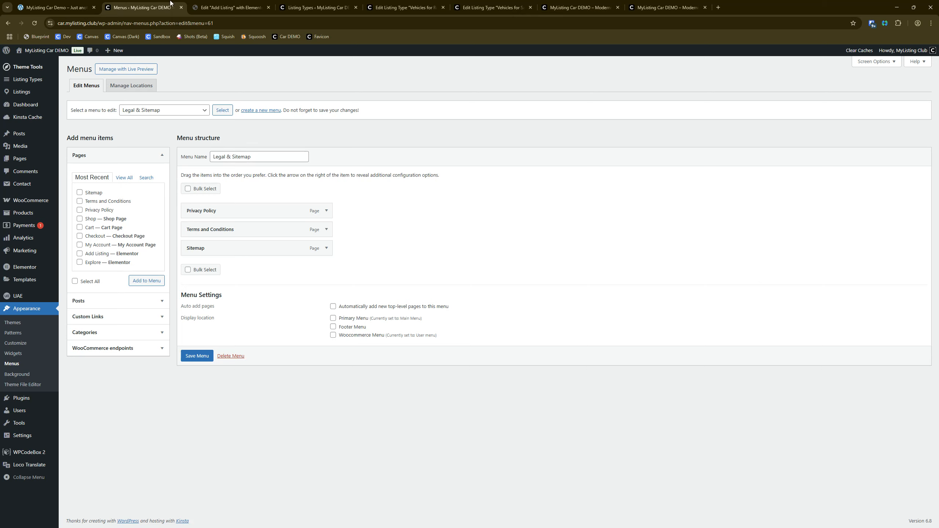
# Step: Close the site settings in the Add Listing page editor and close the open Listing Types browser tabs
pyautogui.click(229, 3)
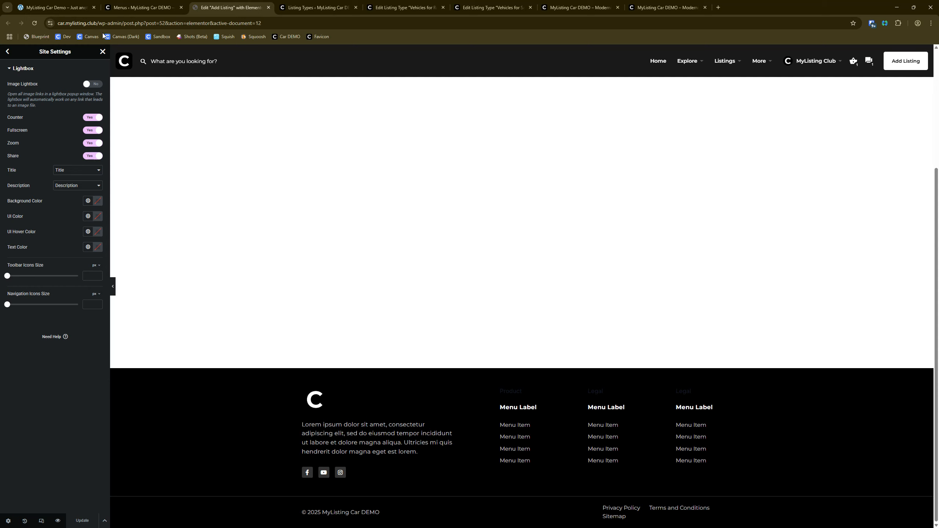
pyautogui.click(103, 53)
pyautogui.click(356, 8)
pyautogui.click(356, 7)
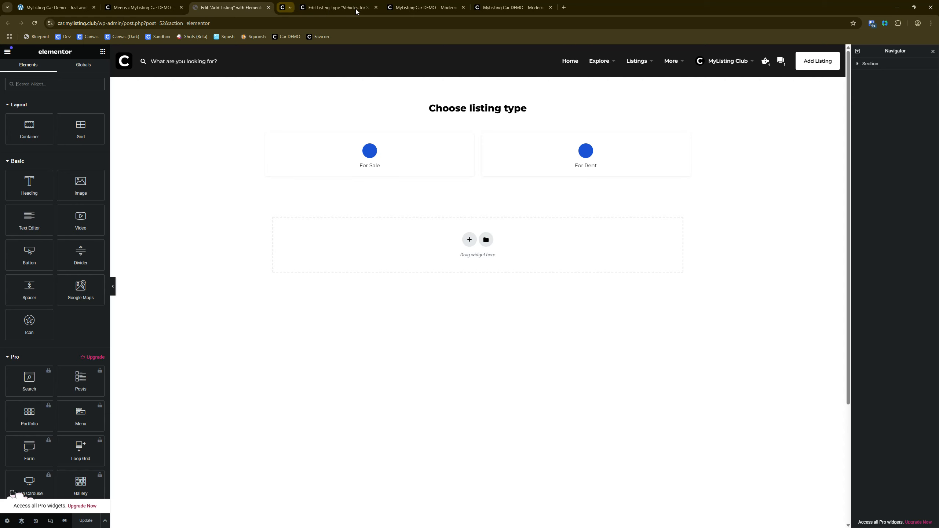
pyautogui.click(356, 8)
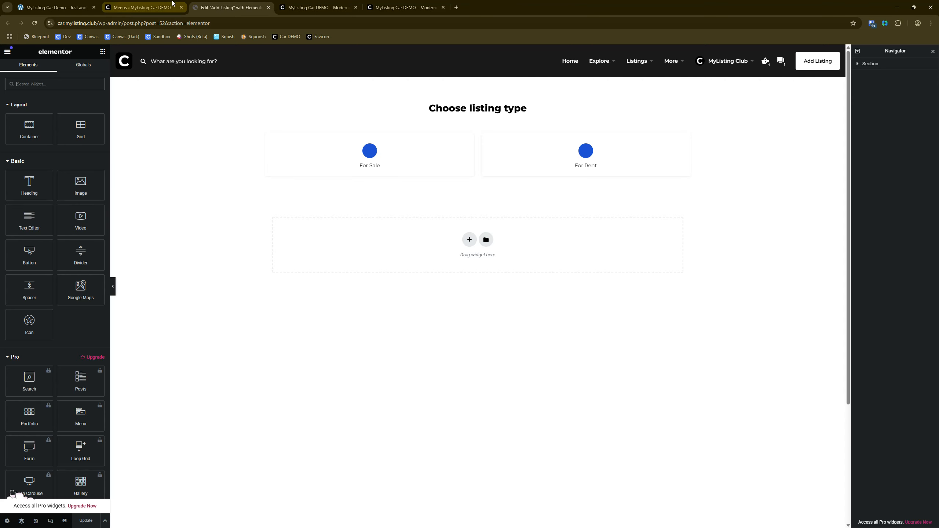
# Step: Open the saved templates in a new tab and open the Car – Footer template in Elementor from there
pyautogui.click(172, 5)
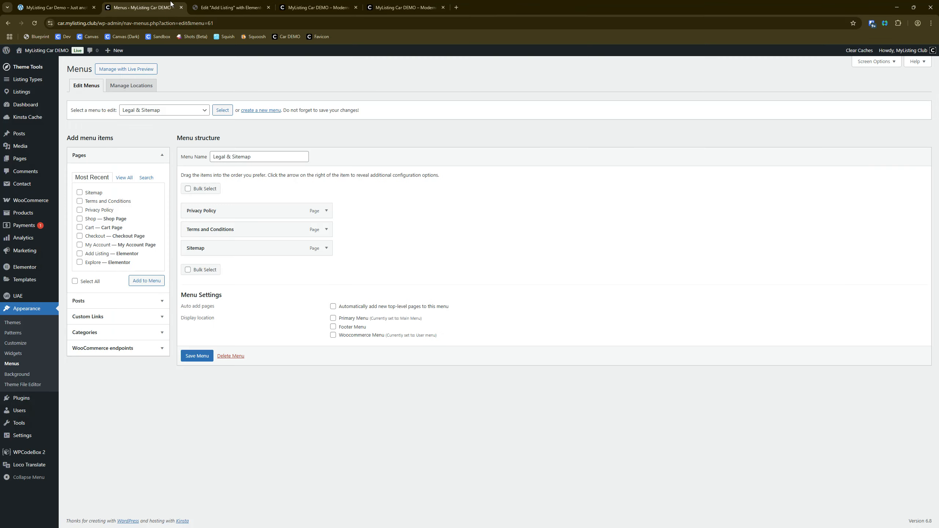
pyautogui.rightClick(29, 284)
pyautogui.click(44, 288)
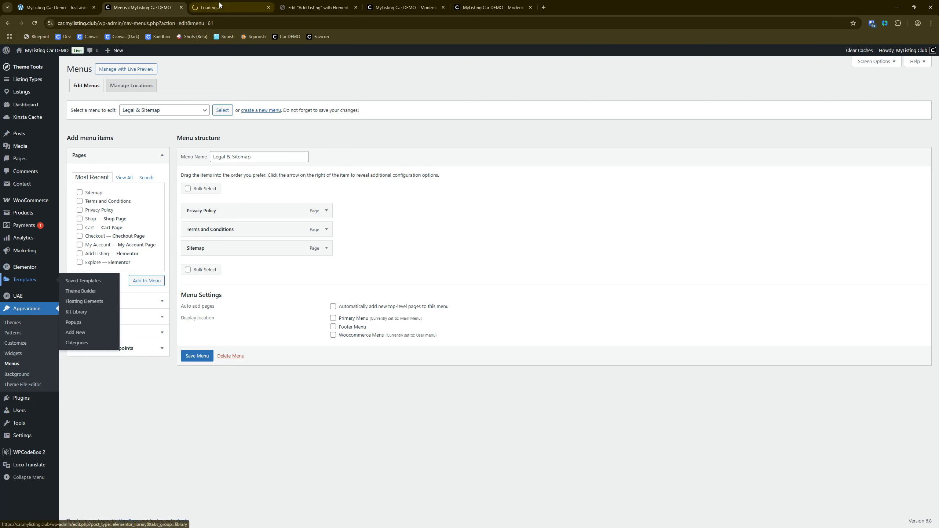
pyautogui.click(218, 6)
pyautogui.rightClick(204, 185)
pyautogui.click(222, 191)
pyautogui.click(328, 5)
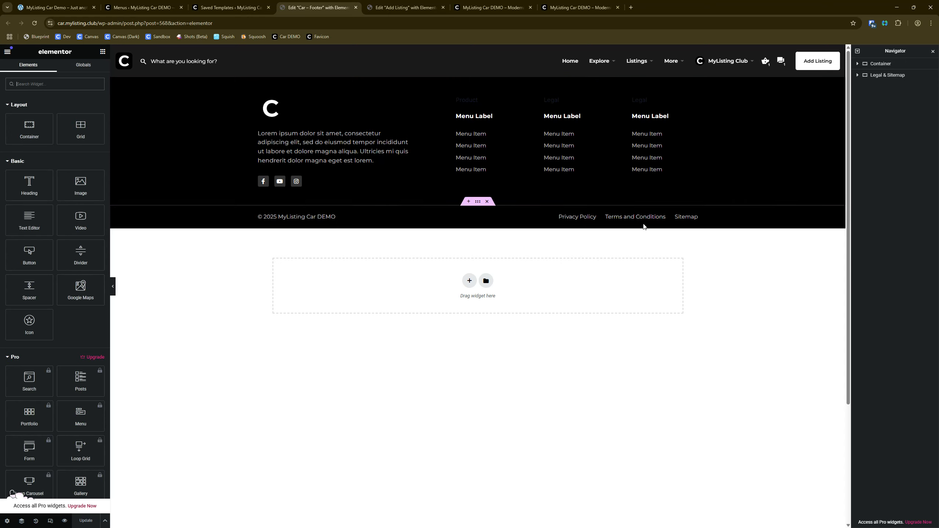
pyautogui.press('ctrl')
pyautogui.press('ctrl')
pyautogui.click(105, 521)
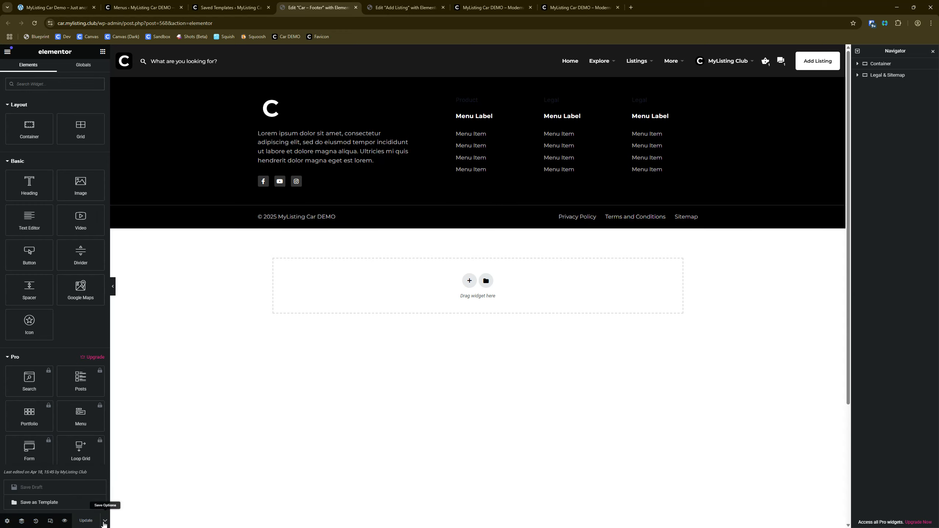
pyautogui.click(209, 421)
# Step: Preview the Car – Footer template in mobile responsive mode and inspect its legal links
pyautogui.click(51, 521)
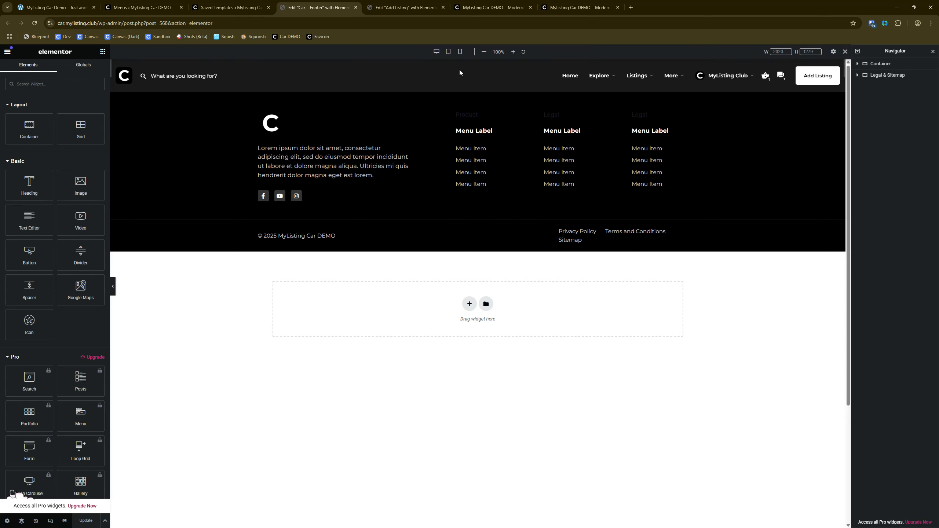
pyautogui.click(460, 51)
pyautogui.scroll(-5, 524, 184)
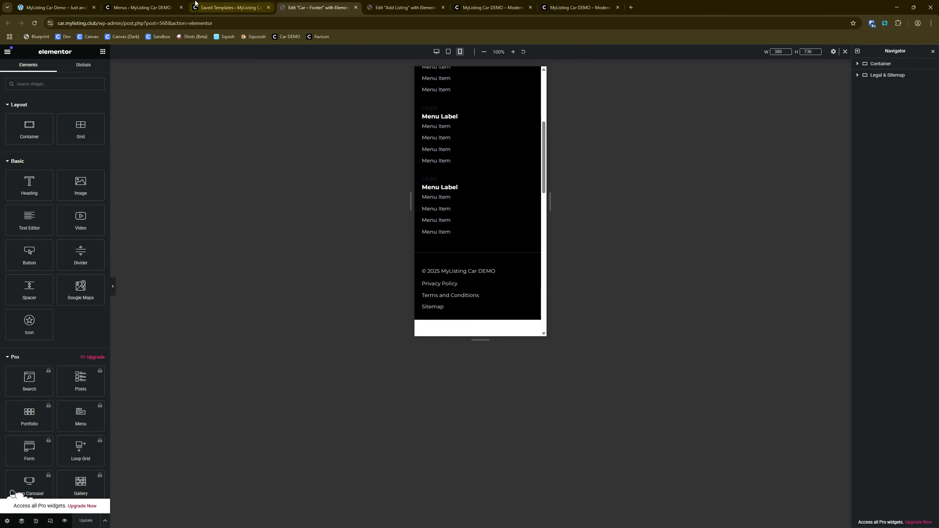
# Step: Open the installed plugins list in the WordPress admin and highlight the Ultimate Addons for Elementor Lite name
pyautogui.click(141, 7)
pyautogui.click(22, 400)
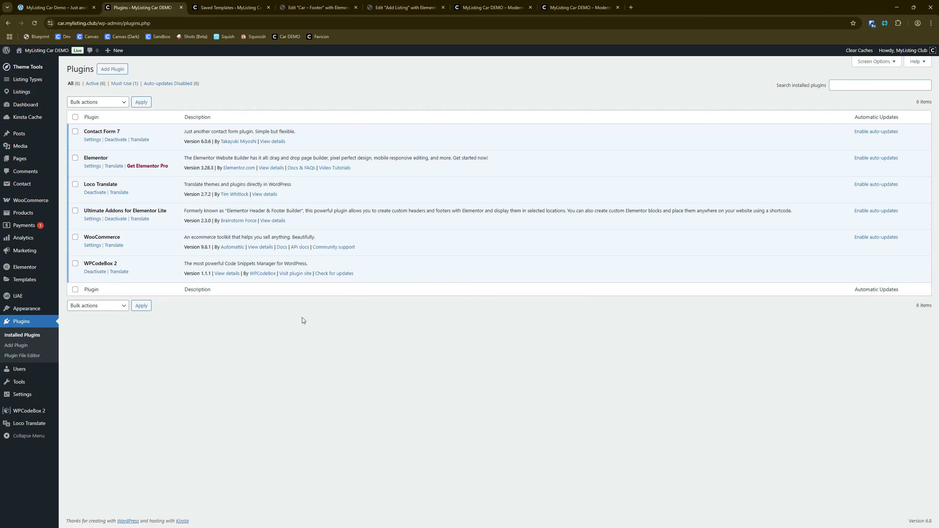
pyautogui.moveTo(168, 212); pyautogui.dragTo(84, 207)
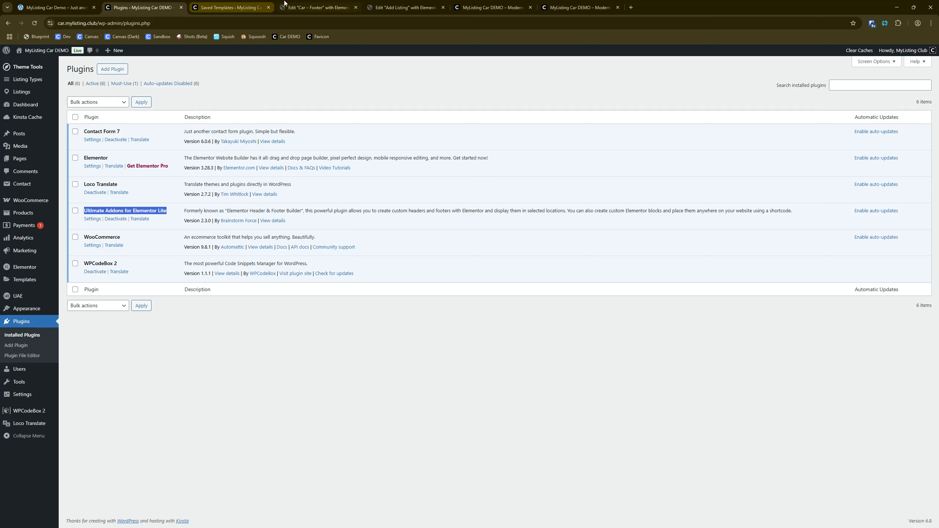
# Step: Return to the Car – Footer template and examine its menu columns, copyright line and legal links in the mobile preview
pyautogui.click(302, 6)
pyautogui.scroll(5, 437, 156)
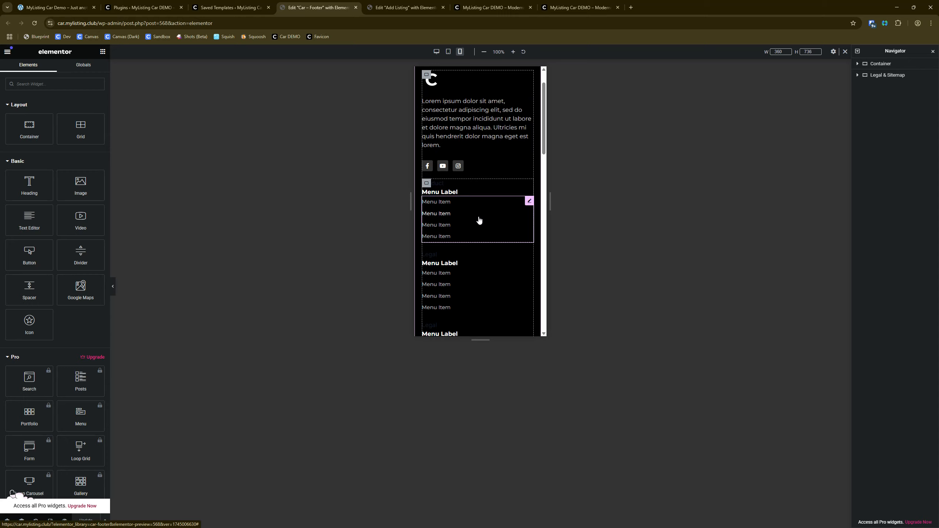
pyautogui.scroll(-1, 479, 220)
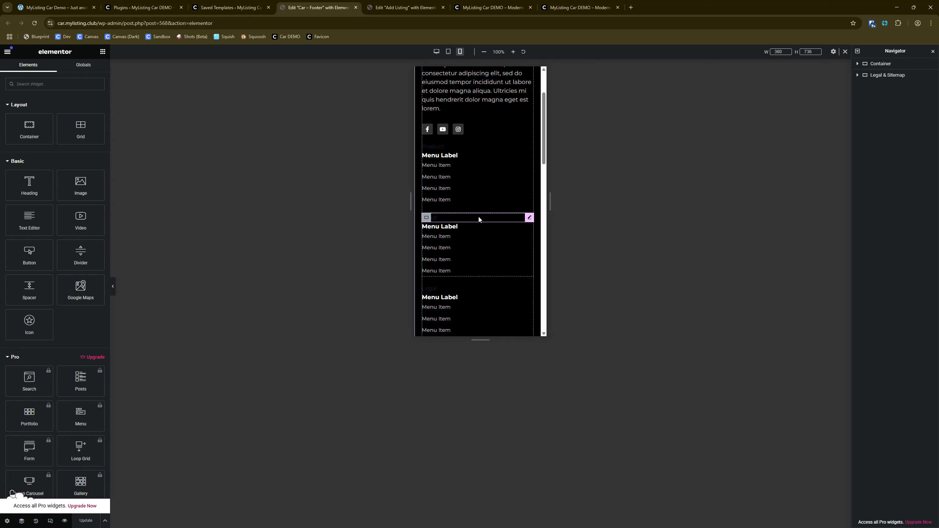
pyautogui.scroll(-1, 479, 219)
pyautogui.scroll(-1, 478, 219)
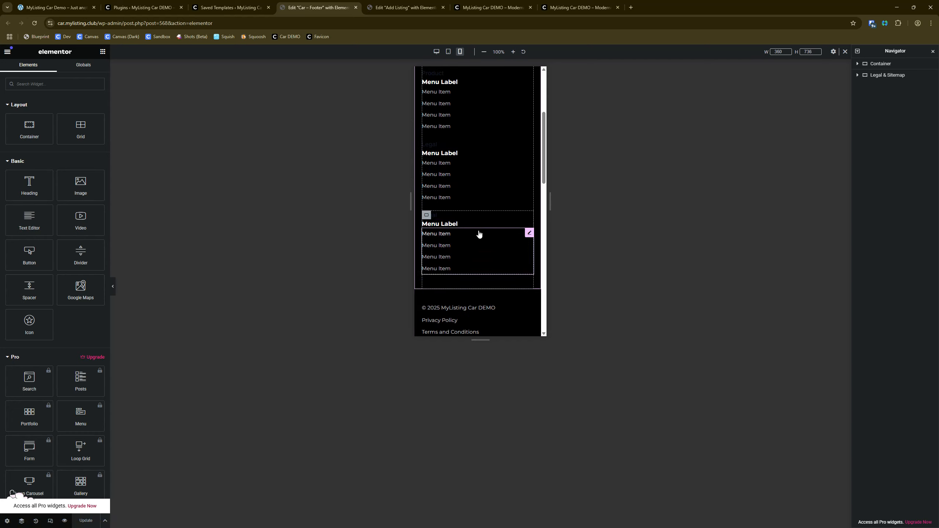
pyautogui.scroll(-2, 481, 222)
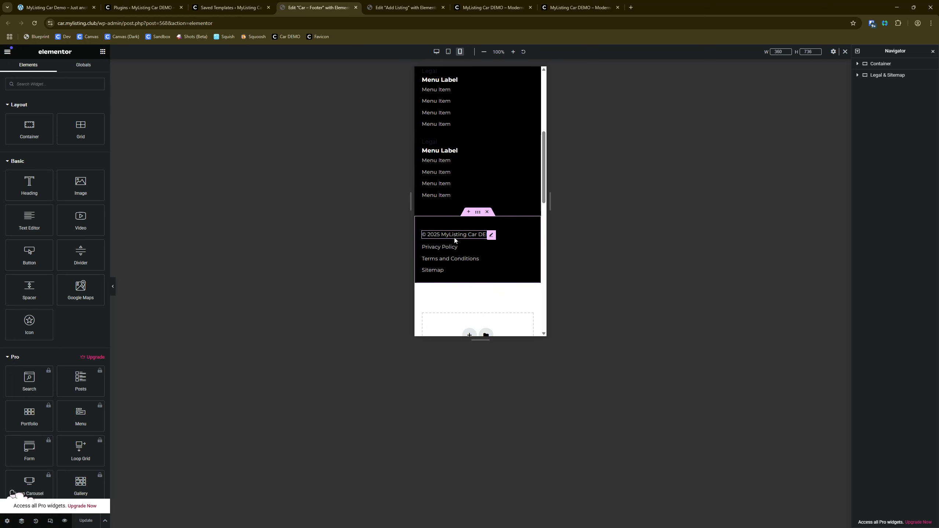
pyautogui.scroll(4, 453, 236)
pyautogui.scroll(-5, 455, 241)
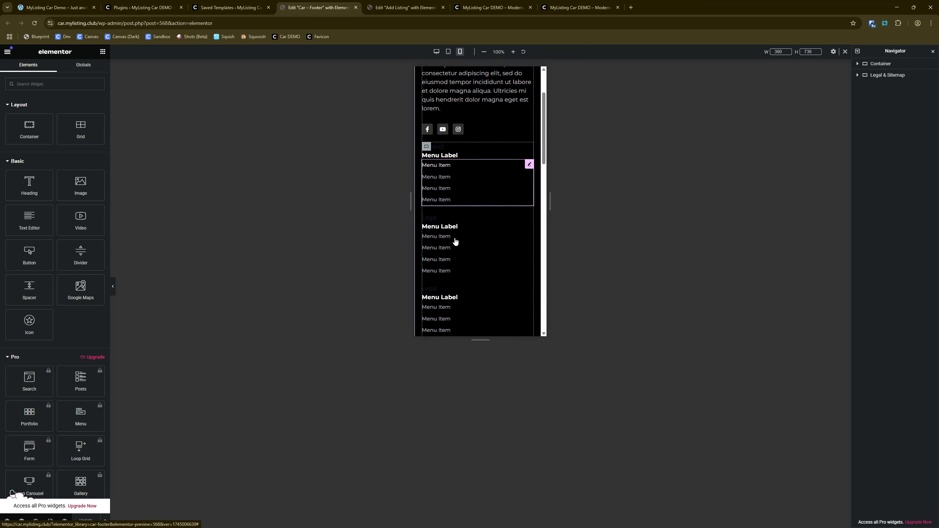
# Step: Open the footer's Legal & Sitemap navigation menu widget for editing and check the layout choices in its Layout settings
pyautogui.click(529, 209)
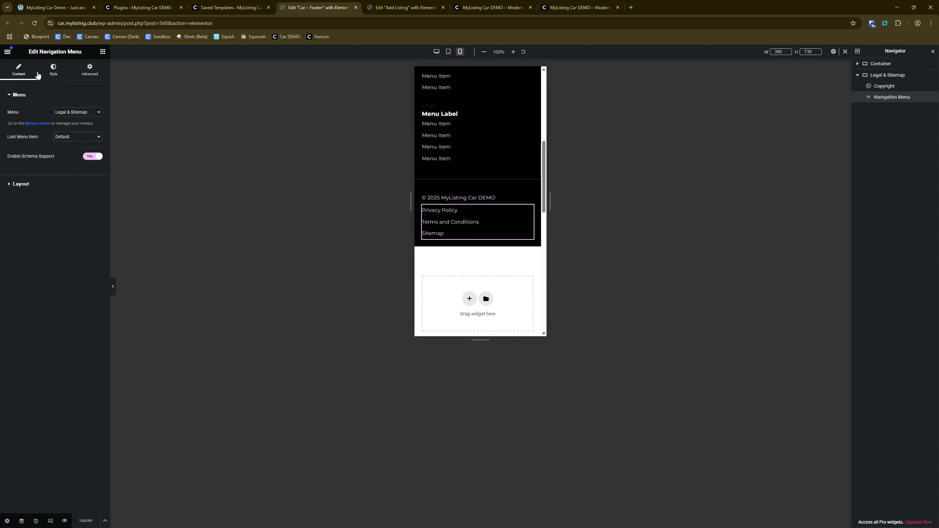
pyautogui.click(23, 183)
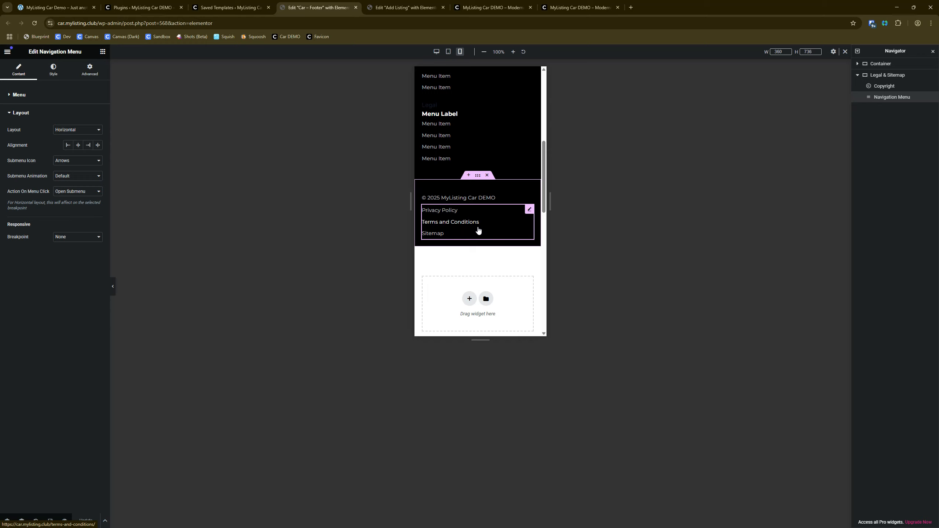
pyautogui.click(76, 130)
pyautogui.click(76, 129)
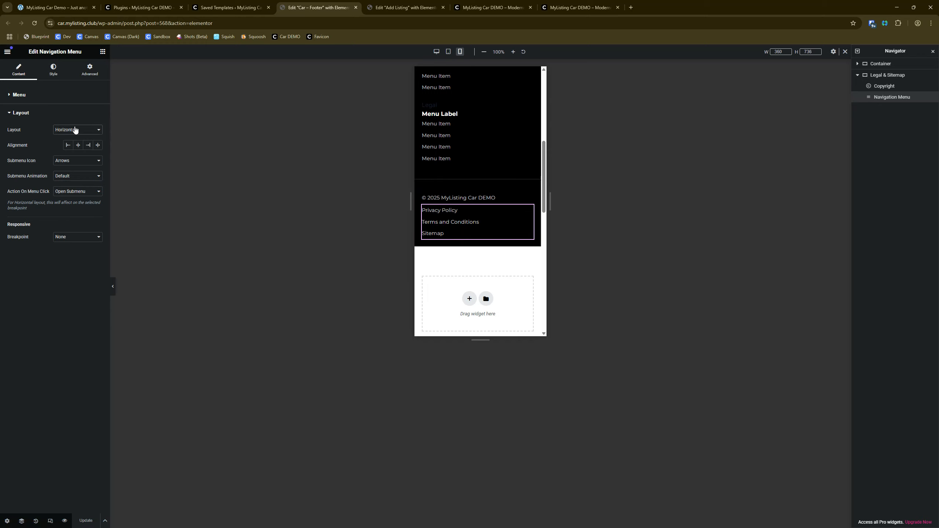
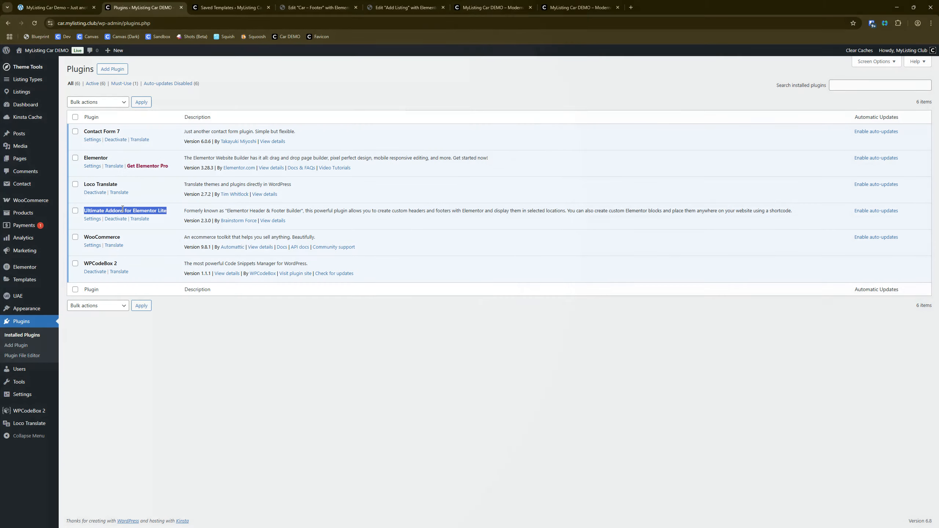
# Step: Return to the Car – Footer template and check its menu columns and legal links in the desktop preview
pyautogui.click(407, 7)
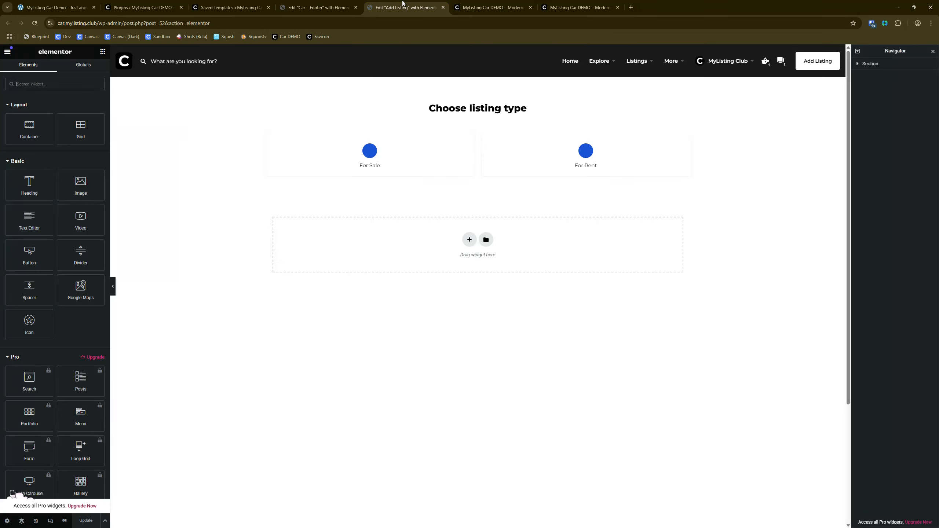
pyautogui.click(317, 8)
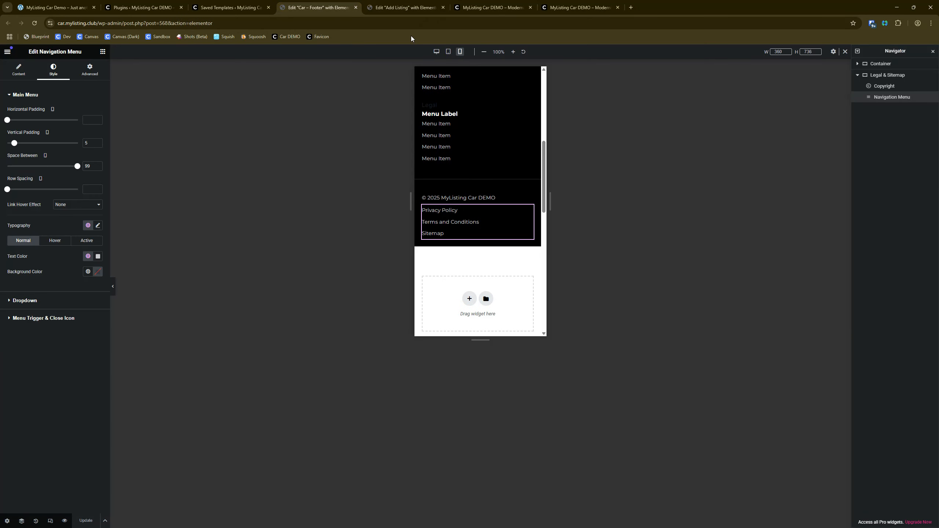
pyautogui.click(440, 55)
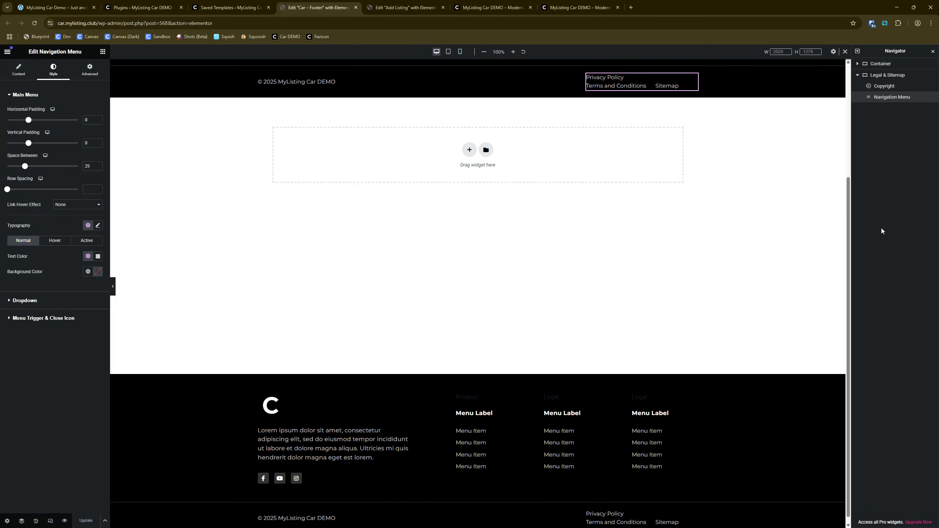
pyautogui.scroll(4, 504, 237)
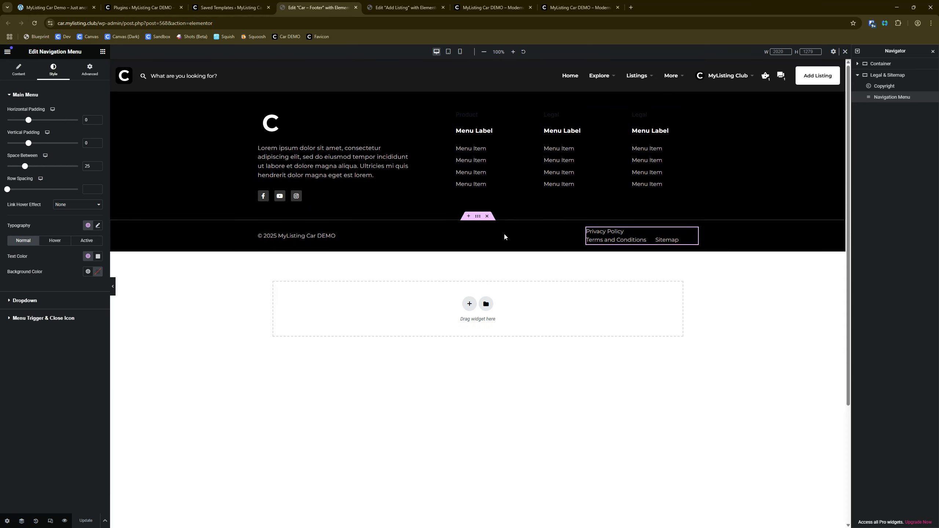
# Step: Open the Ultimate Addons for Elementor settings in the WordPress admin and bring up the plugin's widgets list
pyautogui.click(163, 3)
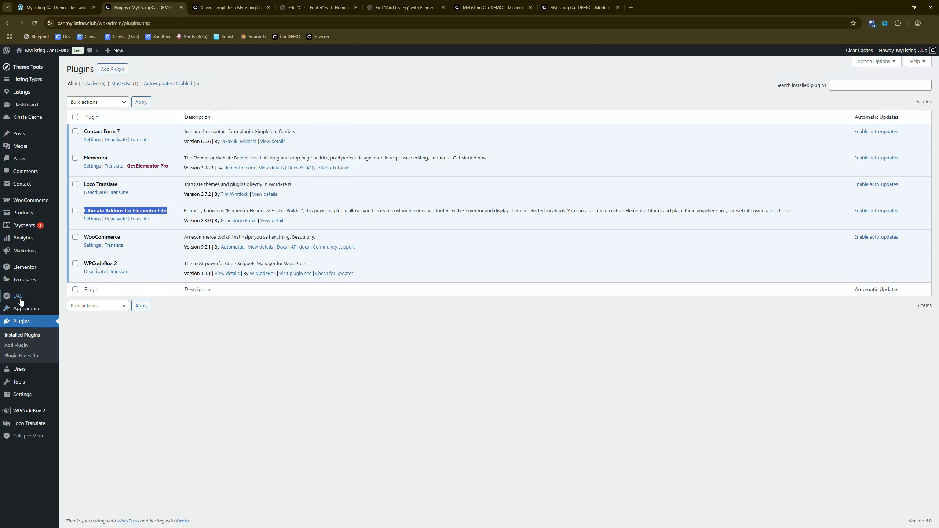
pyautogui.moveTo(20, 300)
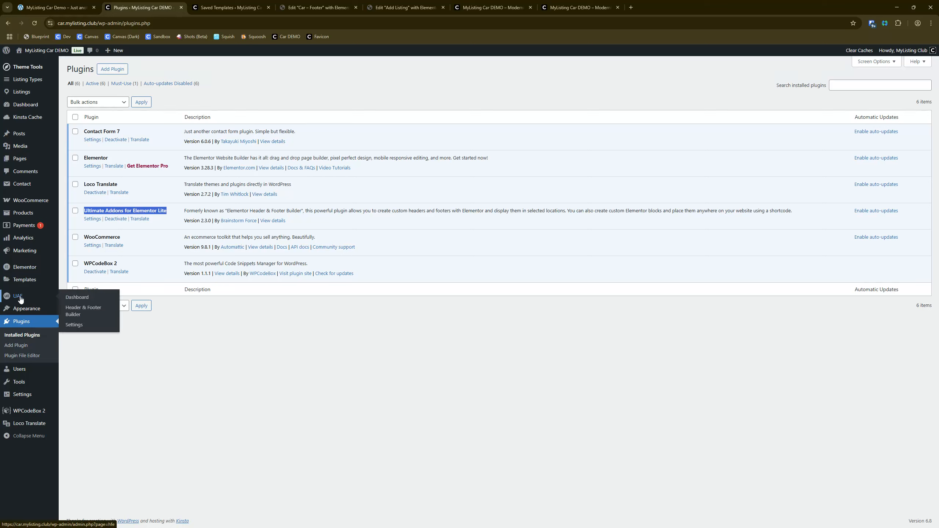
pyautogui.click(84, 328)
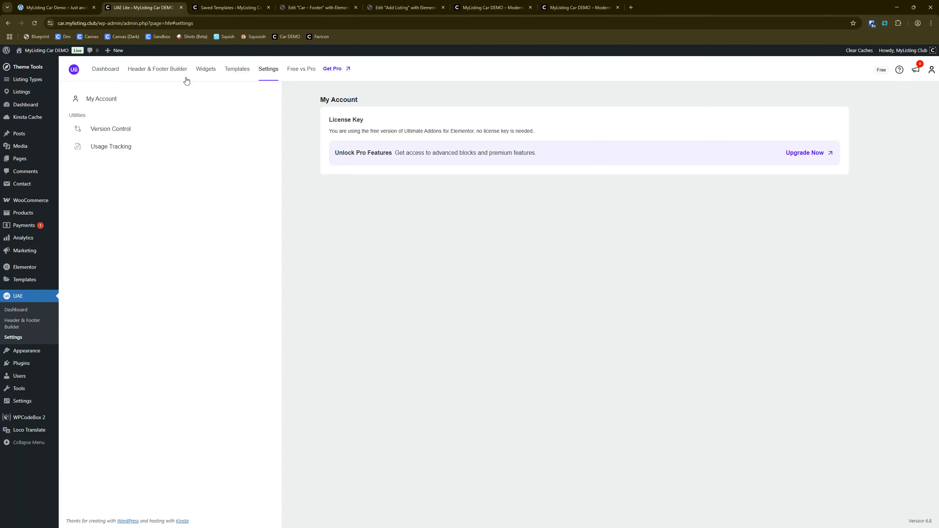
pyautogui.click(203, 74)
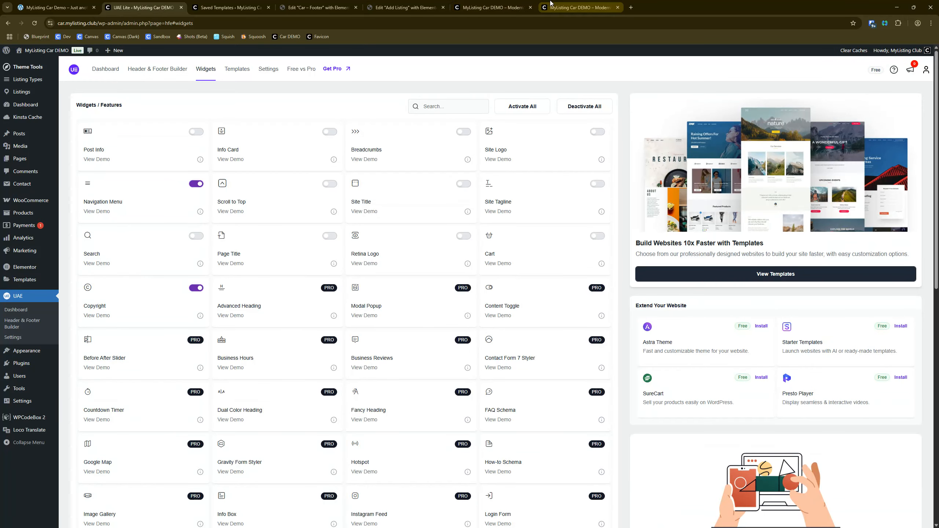
# Step: Open the Car – Footer template's Copyright widget for editing and check the dynamic tags option of its copyright text
pyautogui.click(403, 7)
pyautogui.click(329, 7)
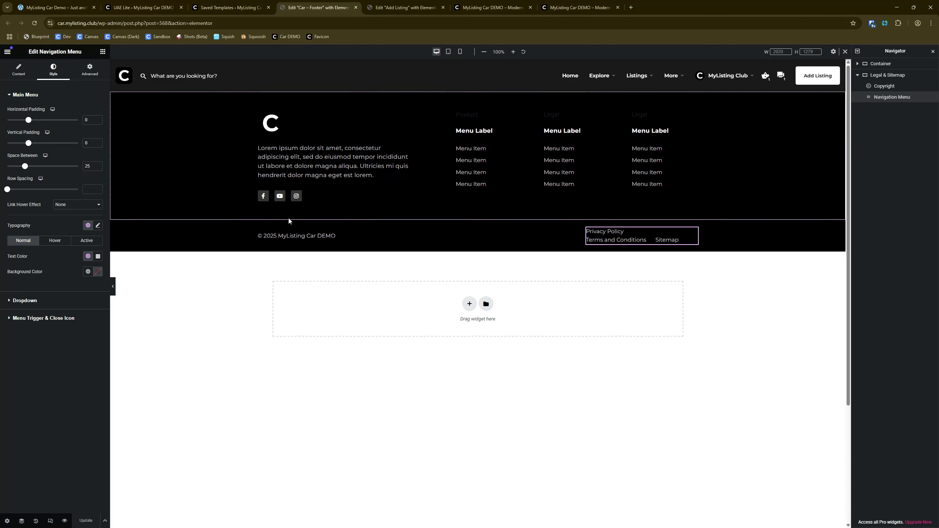
pyautogui.click(327, 235)
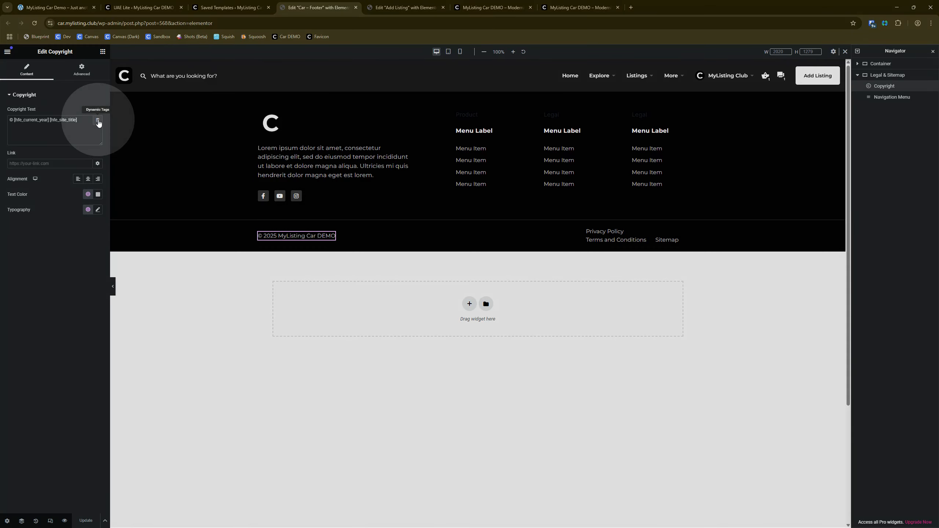
pyautogui.click(98, 121)
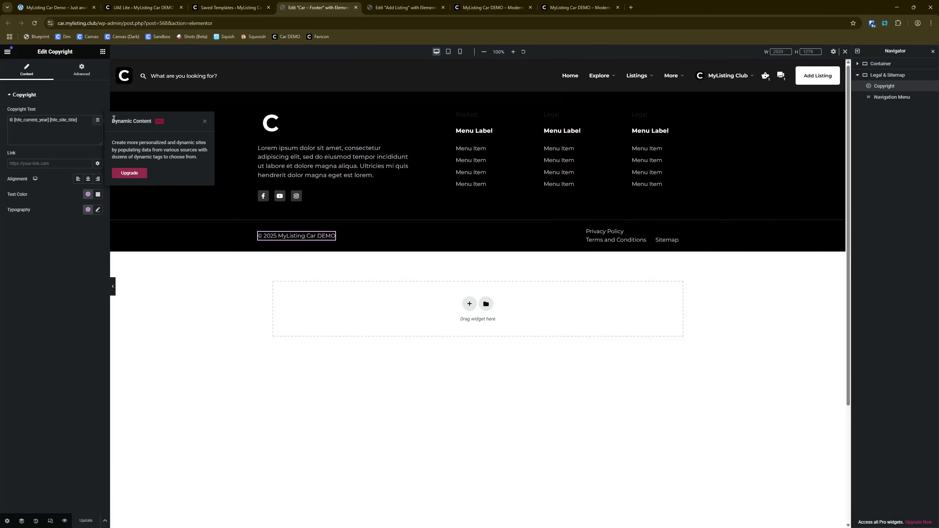
pyautogui.click(205, 121)
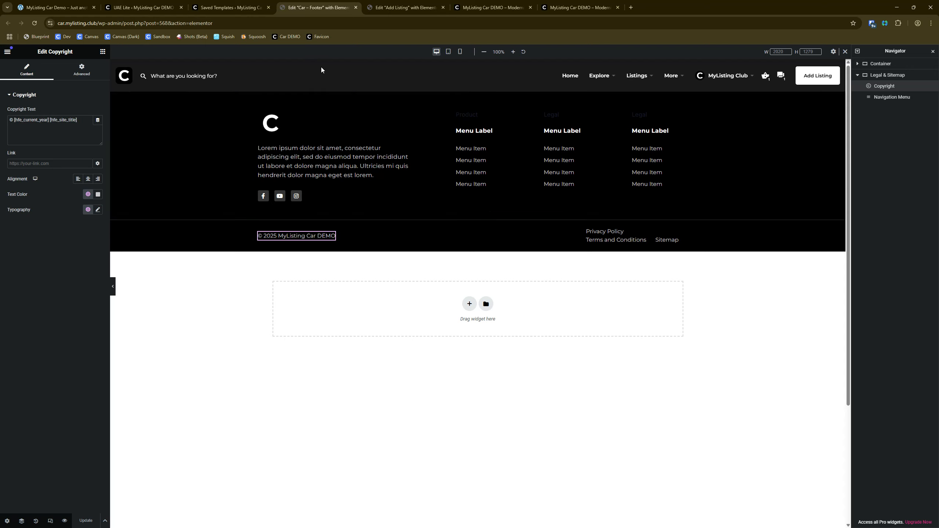
pyautogui.click(274, 237)
# Step: Review the free widgets in the Ultimate Addons list, then go back to the Copyright widget in the Car – Footer template
pyautogui.click(144, 6)
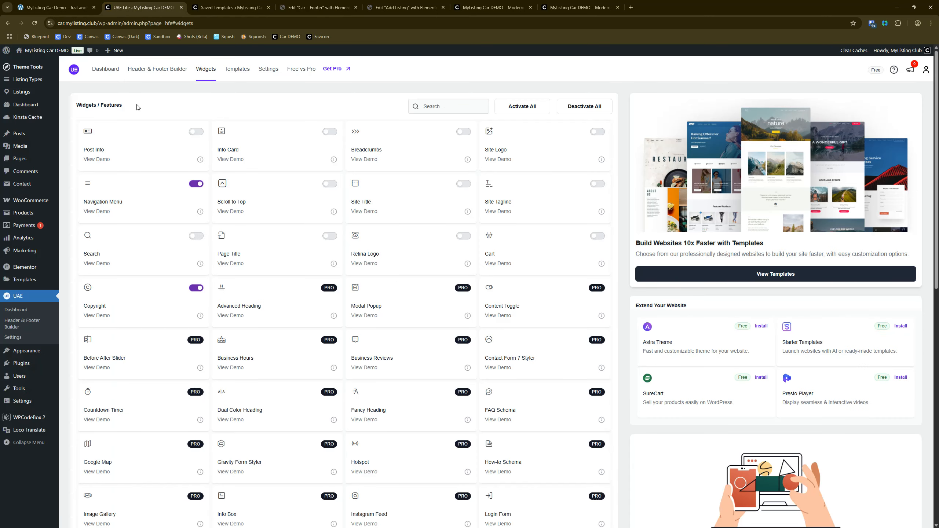
pyautogui.scroll(-1, 144, 132)
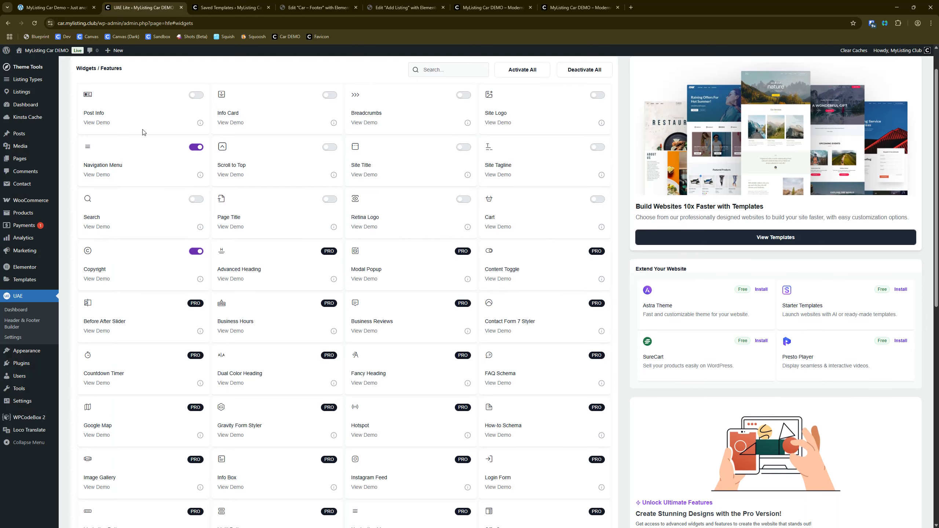
pyautogui.scroll(-1, 143, 132)
pyautogui.click(145, 227)
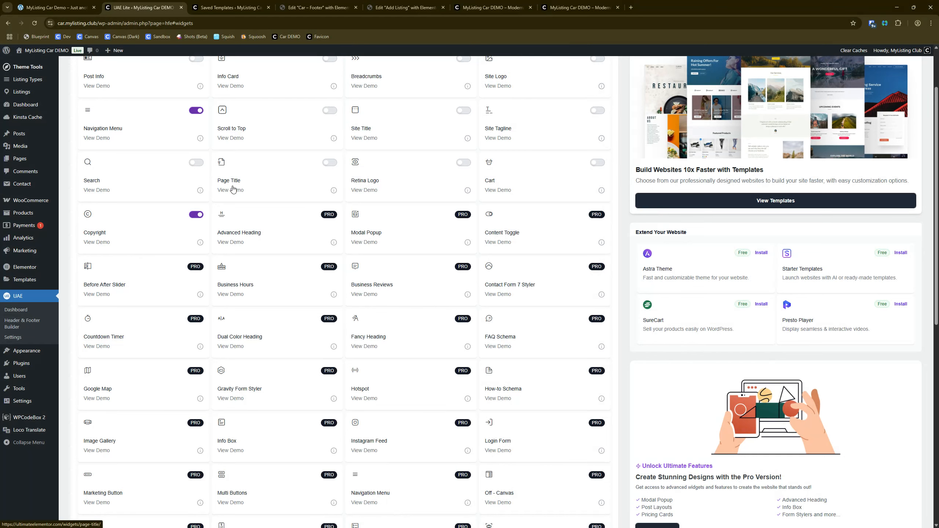
pyautogui.click(403, 8)
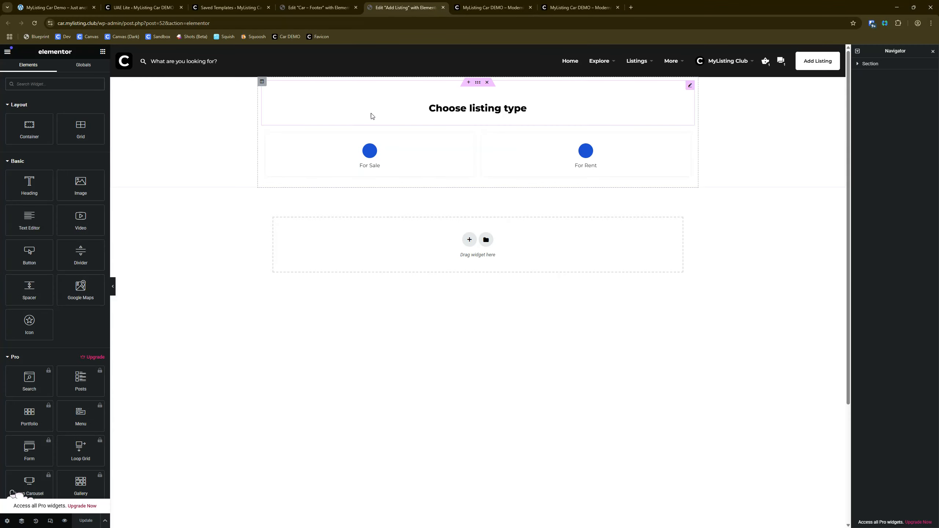
pyautogui.click(322, 7)
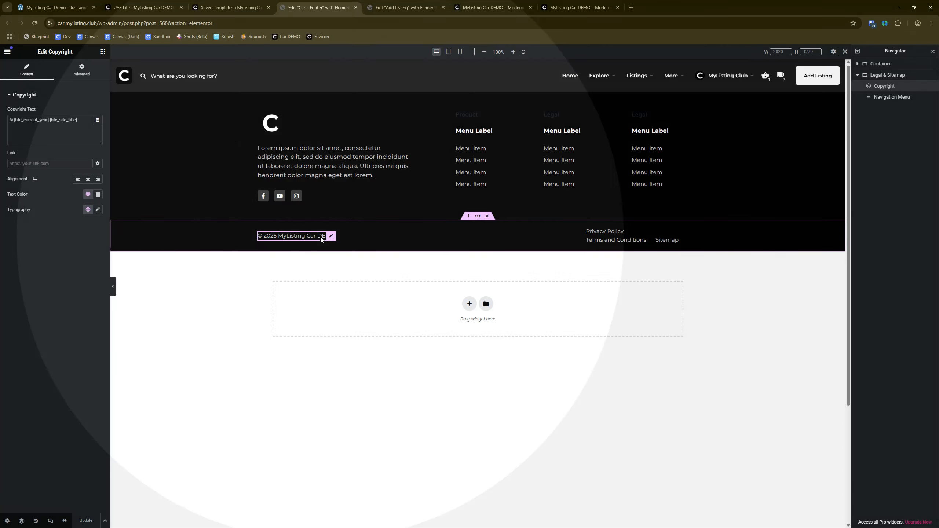
# Step: Look through the entire Ultimate Addons widgets list, including the Pro widgets
pyautogui.click(154, 5)
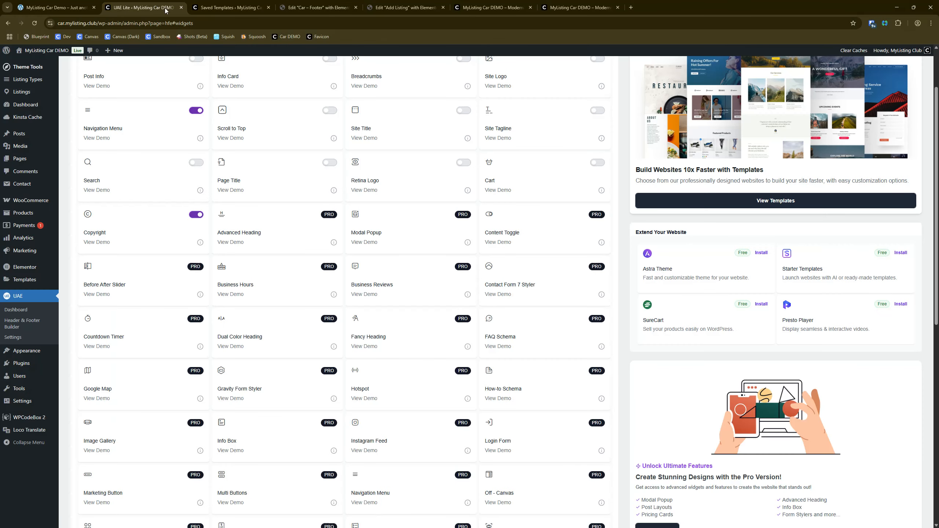
pyautogui.scroll(2, 157, 354)
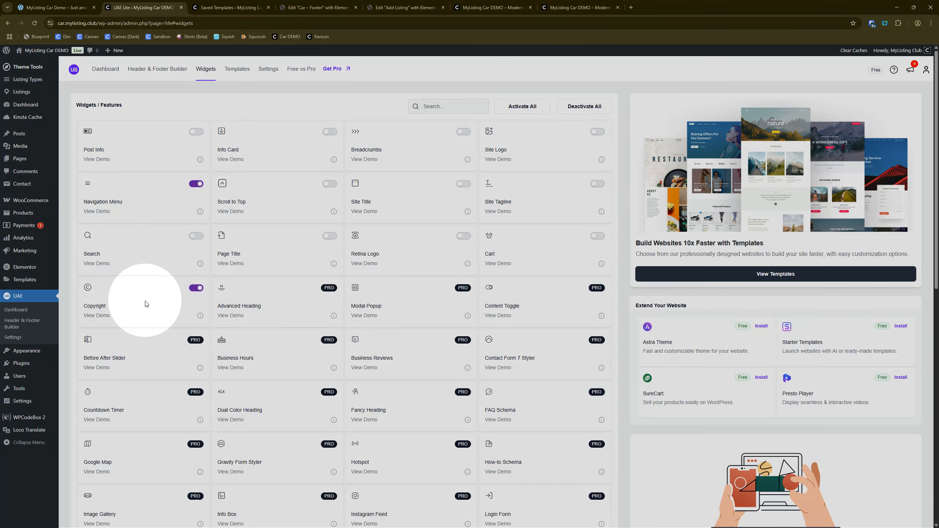
pyautogui.scroll(-12, 147, 304)
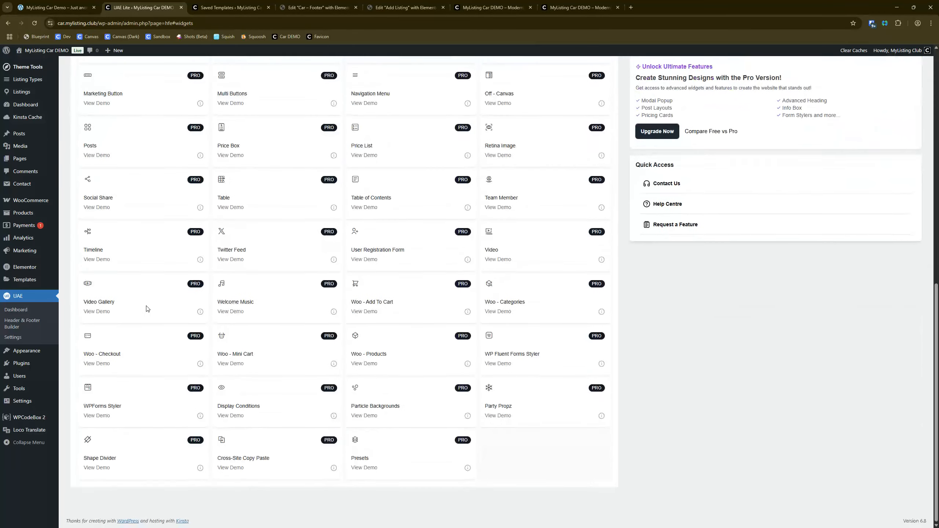
pyautogui.scroll(12, 147, 309)
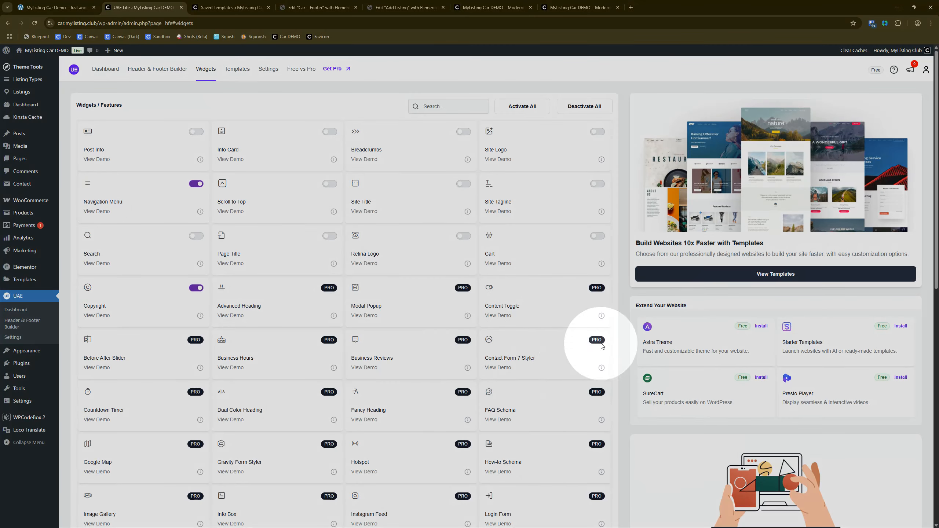
pyautogui.scroll(-8, 430, 310)
pyautogui.scroll(9, 430, 310)
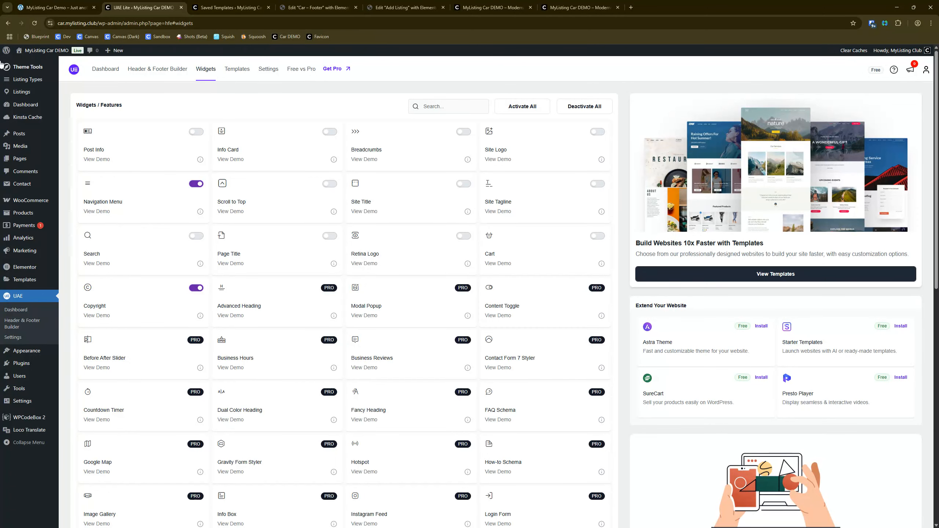
# Step: Open the Navigation Menu widget in the Car – Footer template's Left Menu column for editing and inspect its menu items
pyautogui.click(361, 5)
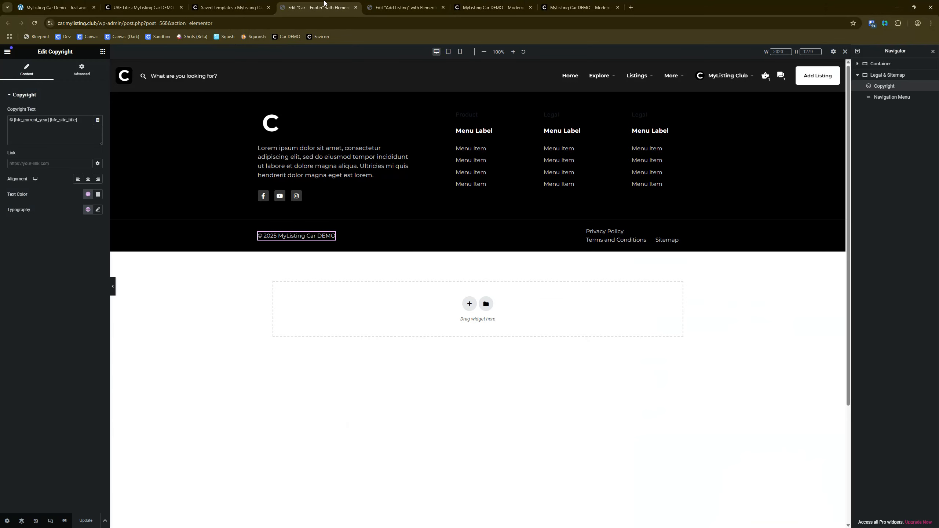
pyautogui.click(516, 149)
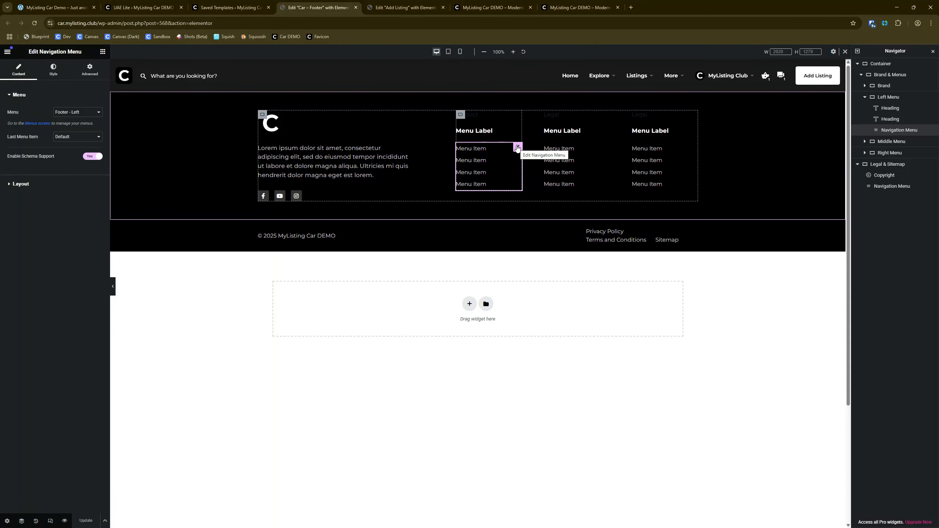
pyautogui.press('ctrl')
pyautogui.press('ctrl')
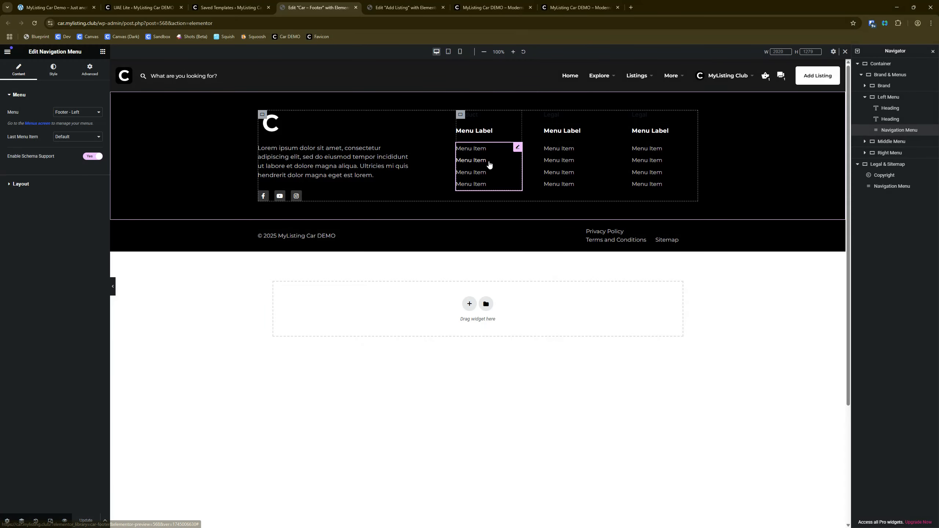
pyautogui.press('ctrl')
pyautogui.press('ctrl')
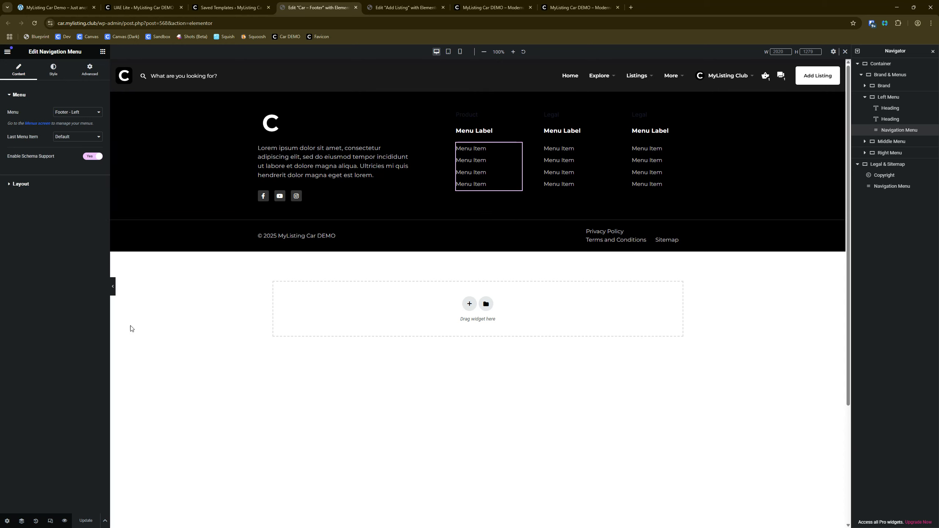
# Step: Hide the editing panels and examine the whole footer in the tablet and mobile portrait previews
pyautogui.click(113, 291)
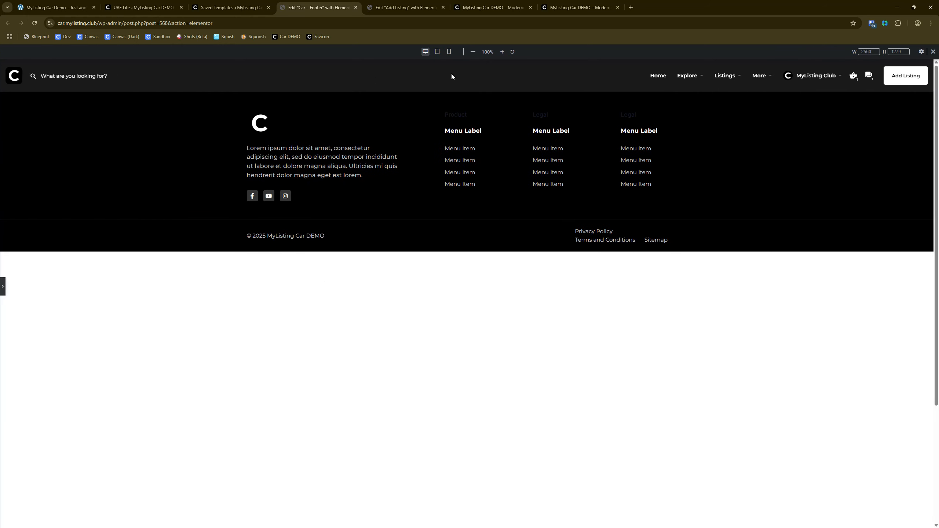
pyautogui.click(438, 53)
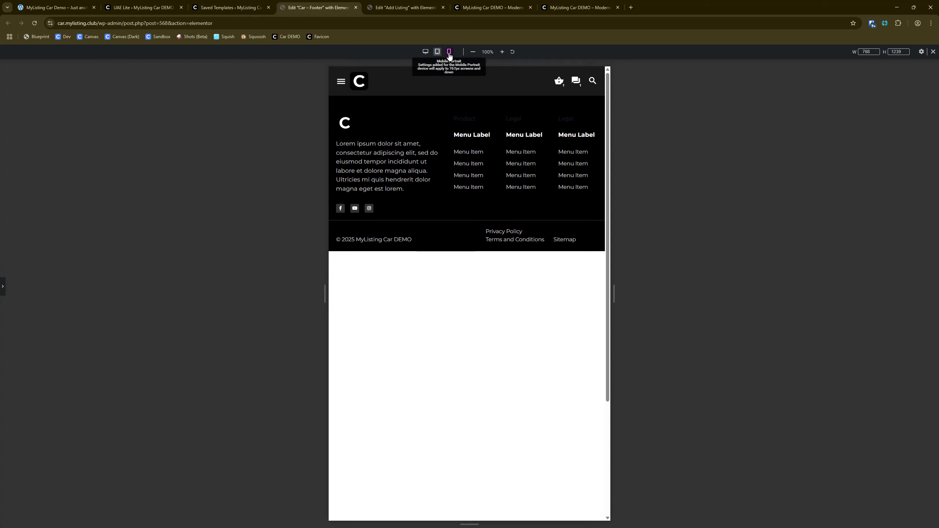
pyautogui.click(450, 52)
pyautogui.scroll(-5, 462, 236)
pyautogui.scroll(-3, 476, 232)
pyautogui.scroll(10, 455, 278)
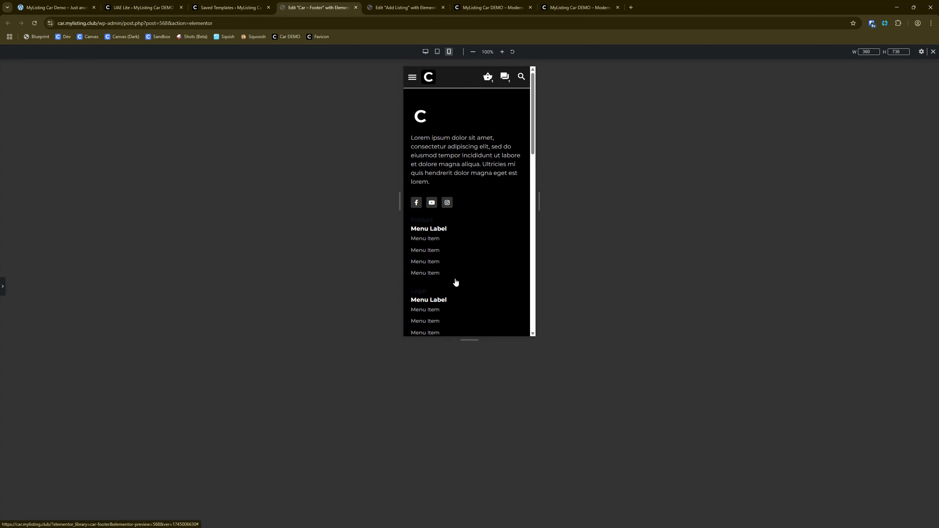
pyautogui.scroll(-8, 462, 279)
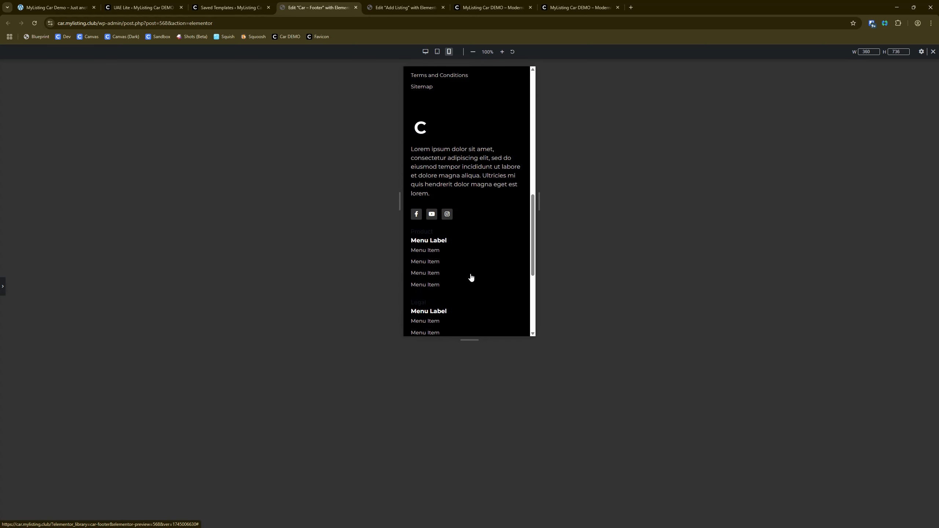
pyautogui.scroll(-5, 471, 278)
pyautogui.scroll(10, 471, 275)
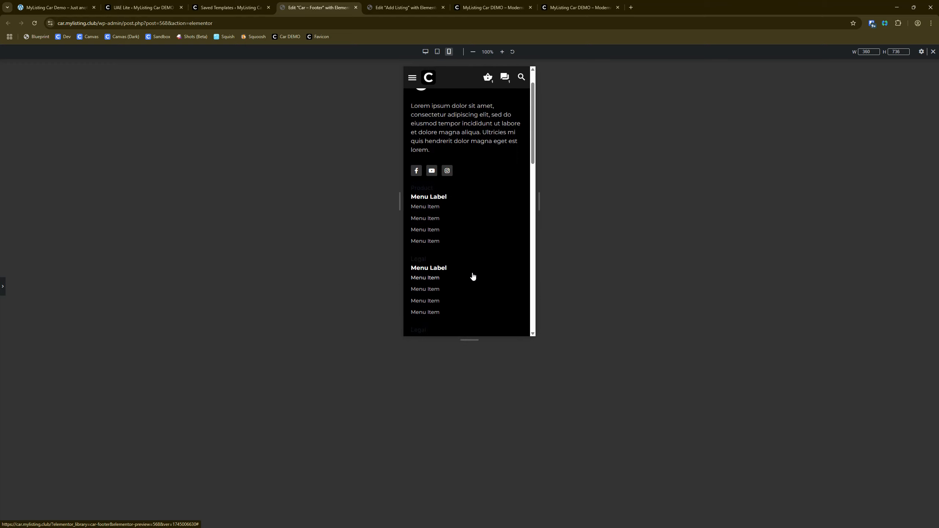
pyautogui.scroll(-6, 477, 294)
pyautogui.scroll(-4, 475, 292)
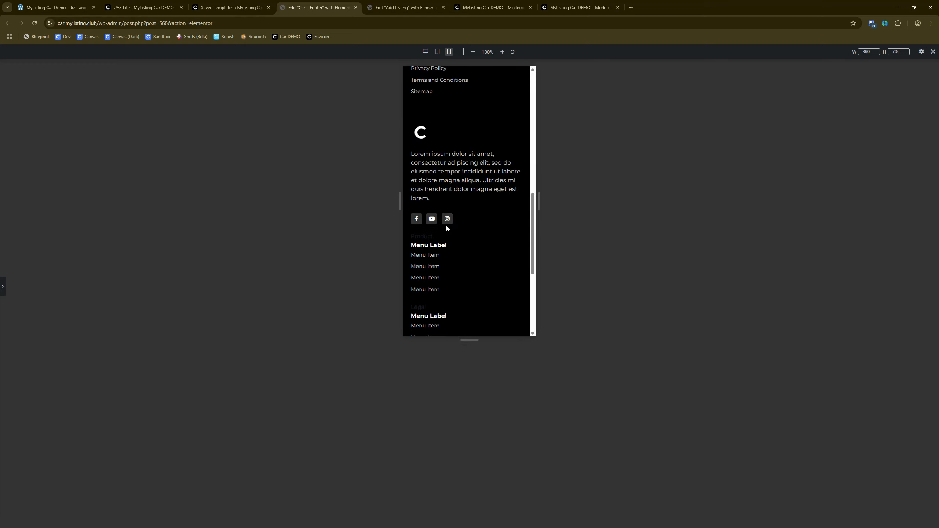
# Step: Show the editing panels again and collapse the Left Menu container in the footer's element structure
pyautogui.click(3, 287)
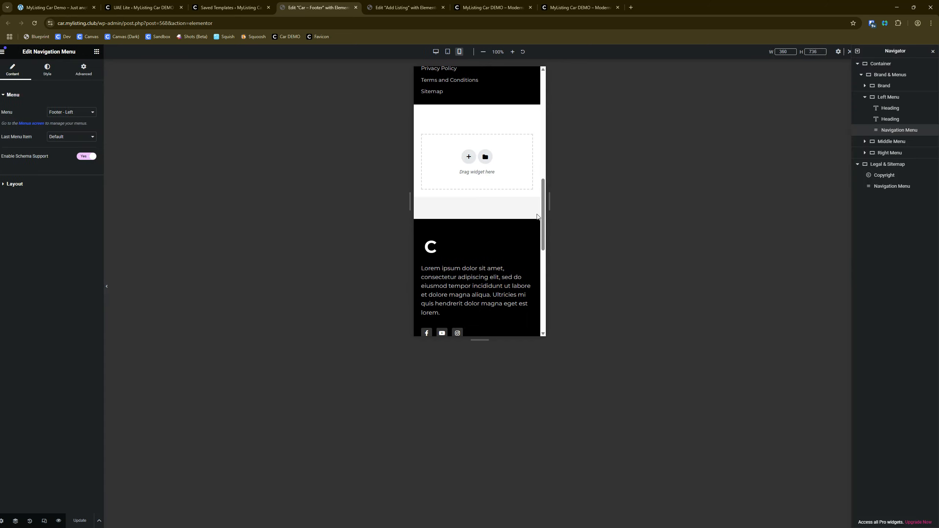
pyautogui.scroll(5, 497, 245)
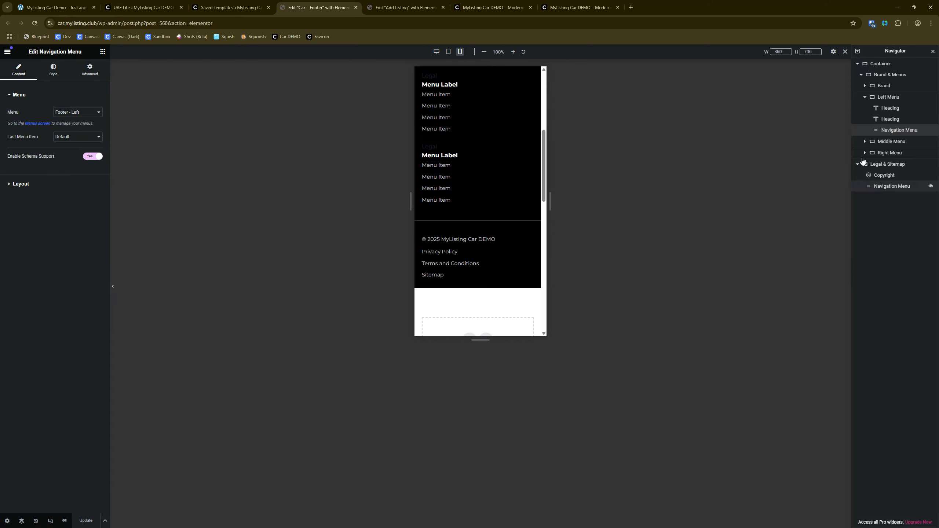
pyautogui.click(866, 97)
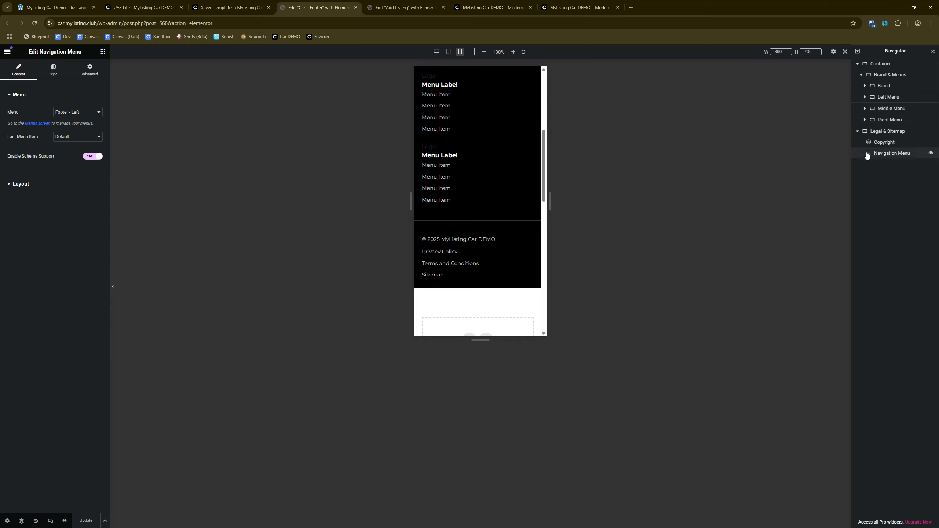
# Step: Switch the Car – Footer template to the desktop preview and examine its full layout
pyautogui.click(436, 51)
pyautogui.scroll(-1, 610, 303)
pyautogui.scroll(5, 550, 471)
pyautogui.scroll(-5, 587, 411)
pyautogui.scroll(5, 568, 410)
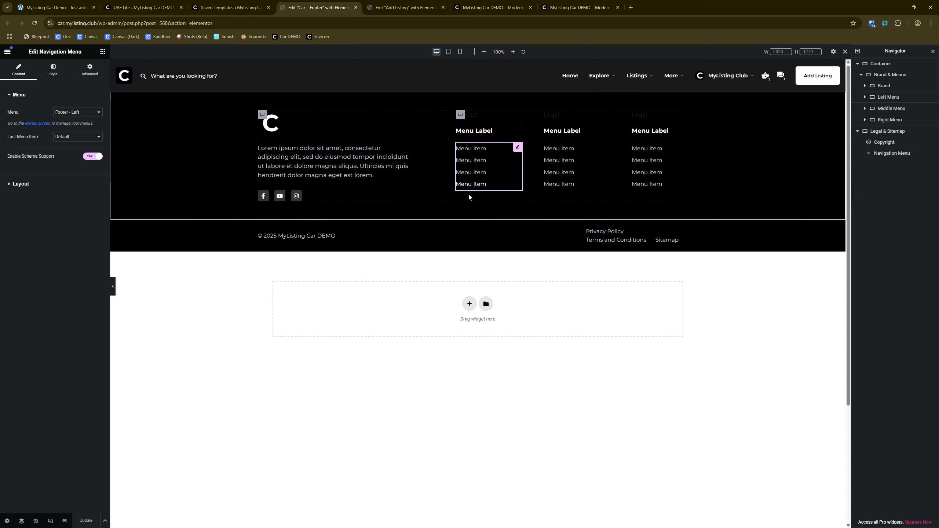
pyautogui.scroll(-4, 472, 259)
pyautogui.scroll(4, 469, 392)
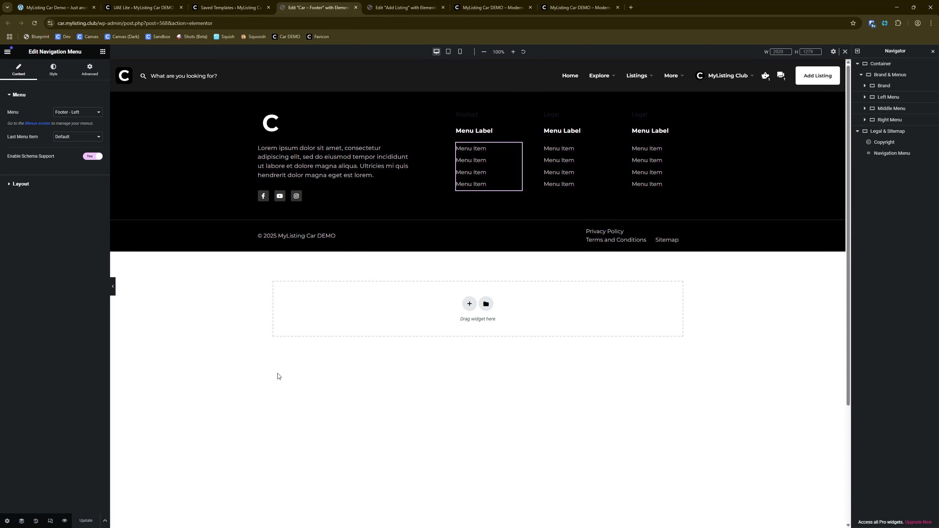
# Step: Bring up the live car demo home page and examine the new footer below the Vehicles for Rent section
pyautogui.click(591, 5)
pyautogui.scroll(-10, 237, 329)
pyautogui.scroll(10, 234, 333)
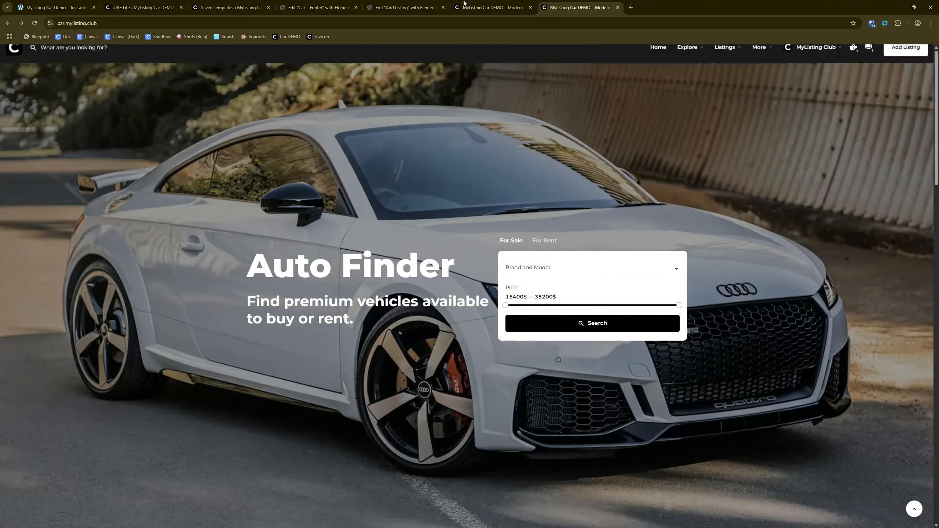
pyautogui.click(463, 4)
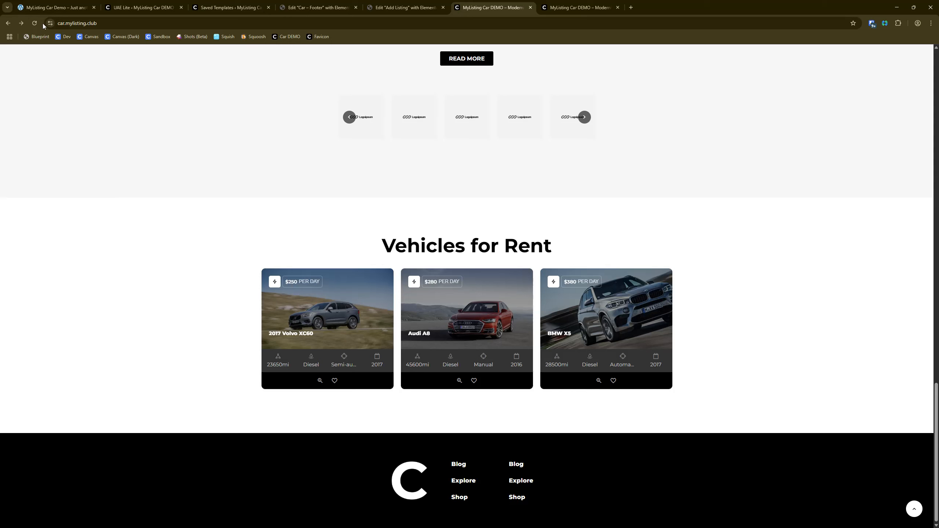
pyautogui.click(566, 5)
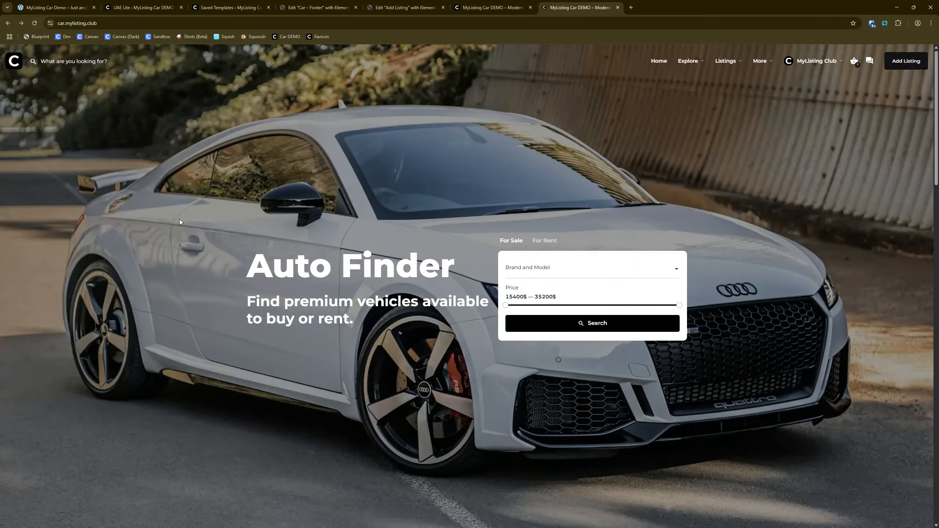
pyautogui.scroll(-15, 155, 277)
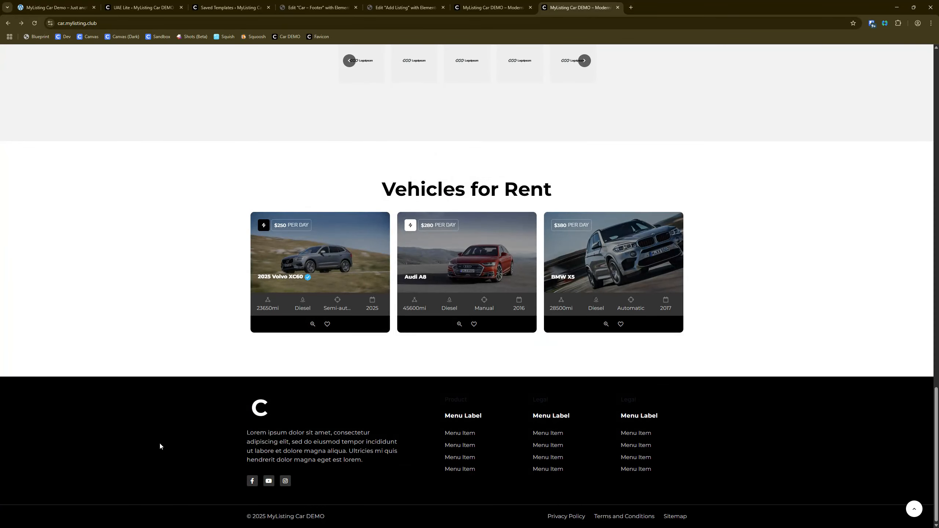
# Step: Inspect the home page with an emulated iPhone 14 Pro Max display, examine the mobile footer, and close the developer tools
pyautogui.rightClick(141, 455)
pyautogui.click(162, 448)
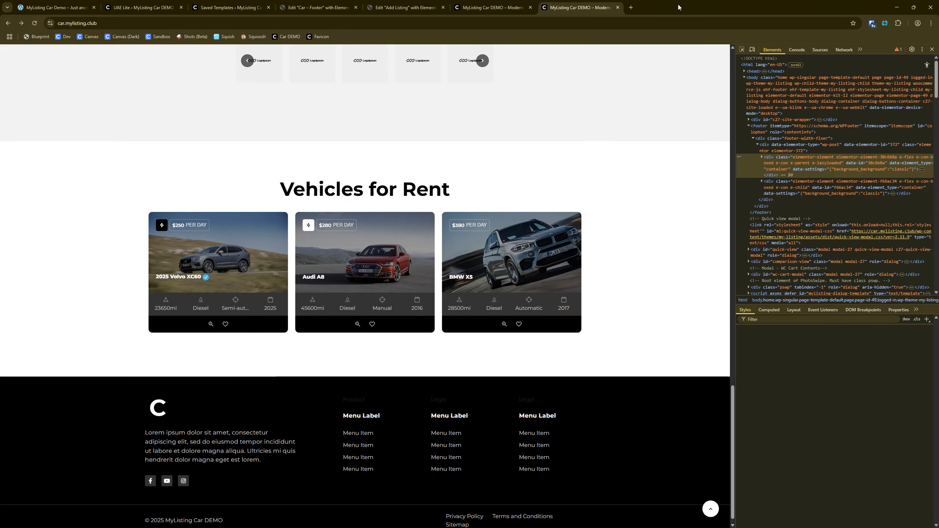
pyautogui.click(752, 49)
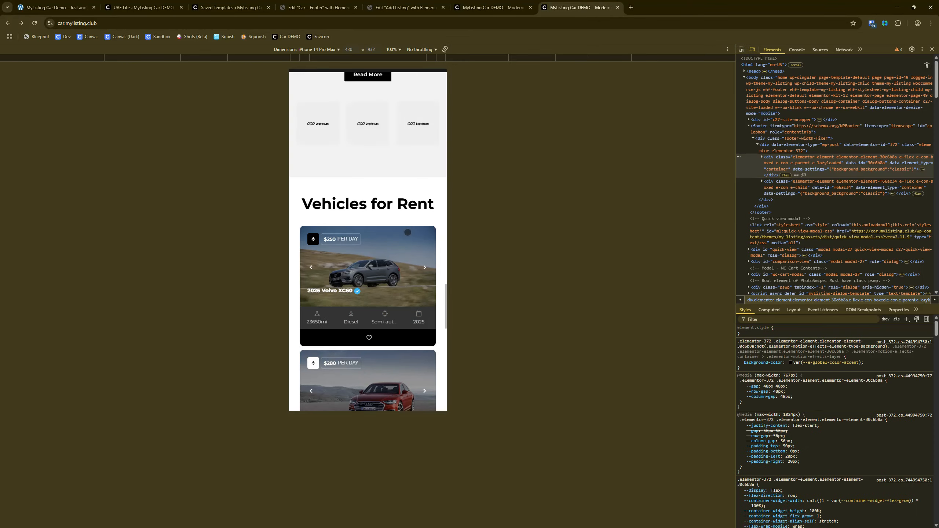
pyautogui.scroll(-19, 409, 232)
pyautogui.scroll(8, 407, 234)
pyautogui.scroll(-7, 407, 234)
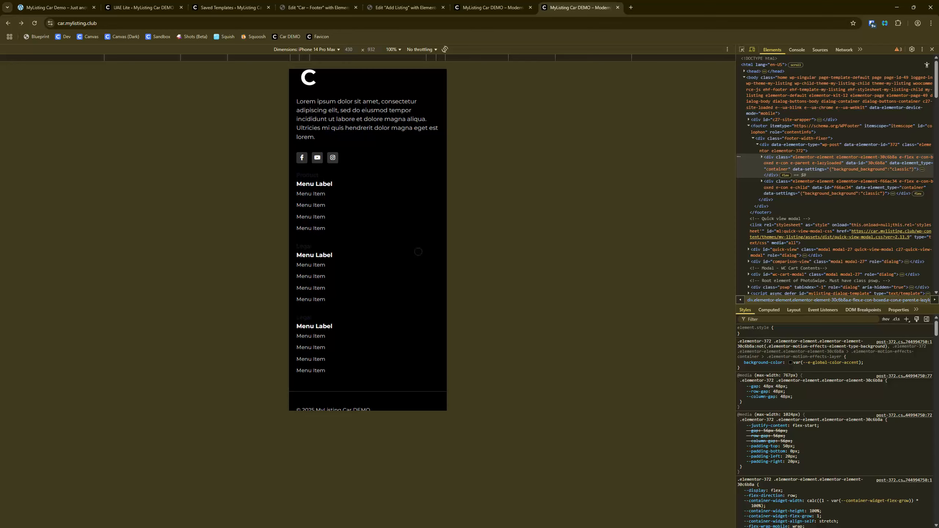
pyautogui.scroll(-1, 419, 252)
pyautogui.rightClick(419, 252)
pyautogui.click(530, 189)
pyautogui.scroll(15, 402, 151)
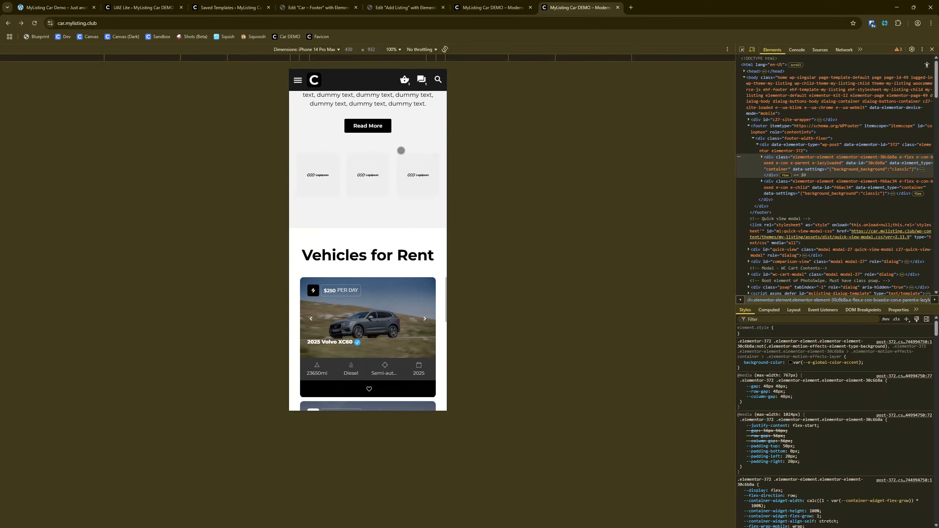
pyautogui.scroll(5, 402, 150)
pyautogui.click(932, 49)
# Step: Return to the Car – Footer template editor and close it
pyautogui.click(342, 4)
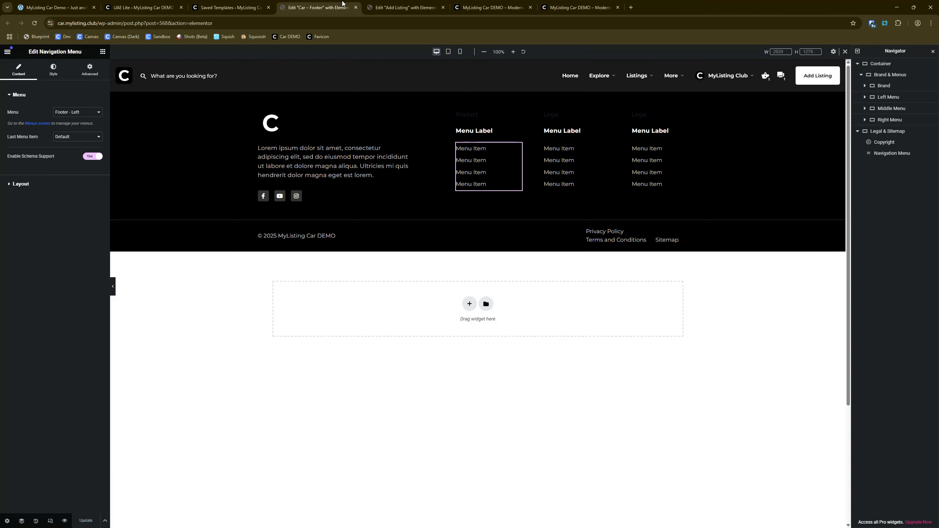
pyautogui.click(356, 7)
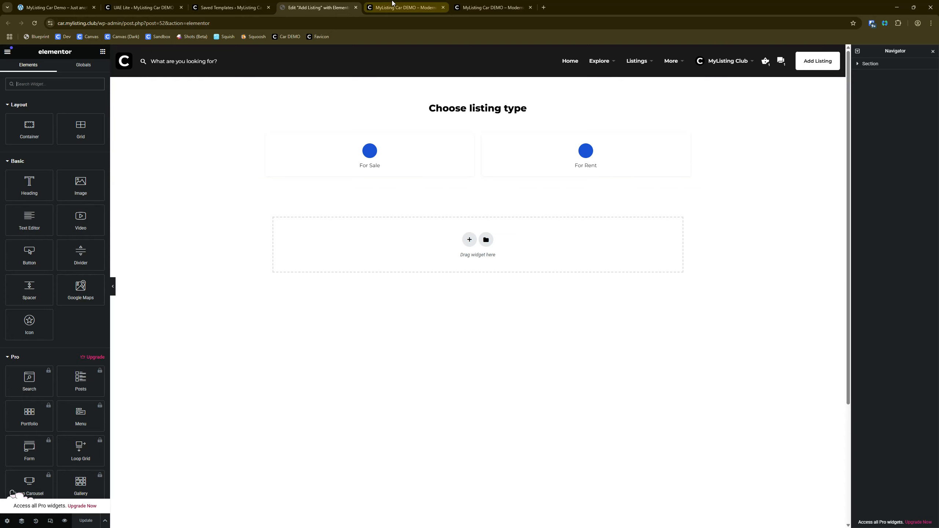
# Step: Bring up the other open home page copy and examine the cart and messages icons in its header
pyautogui.click(405, 7)
pyautogui.scroll(15, 467, 170)
pyautogui.scroll(2, 480, 141)
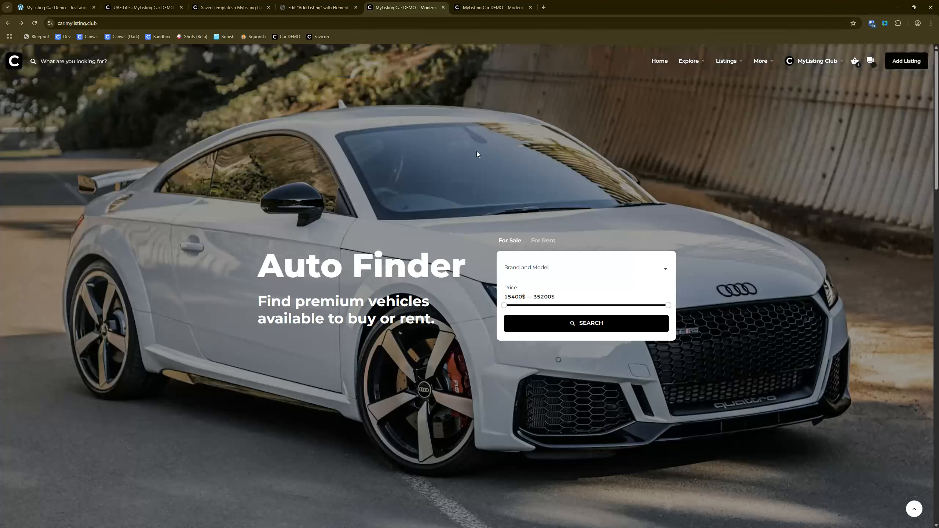
pyautogui.click(872, 66)
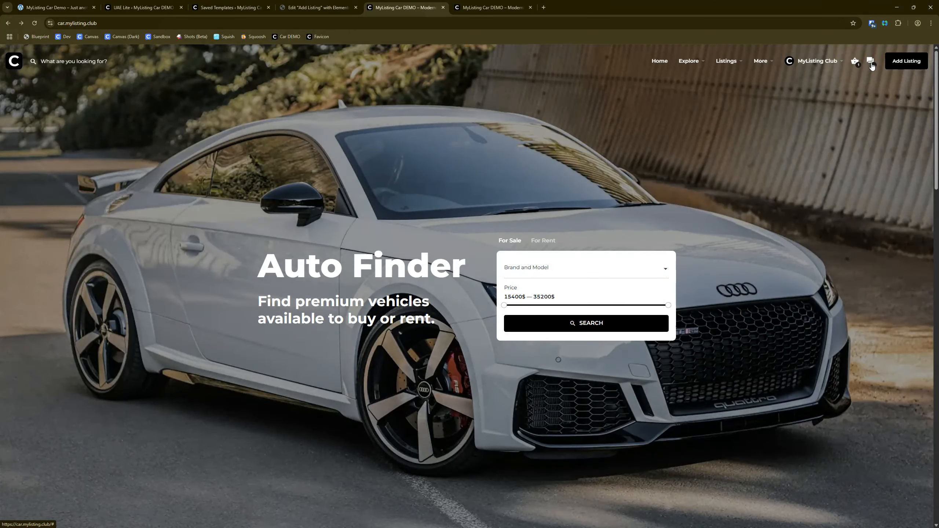
pyautogui.press('ctrl')
pyautogui.press('ctrl')
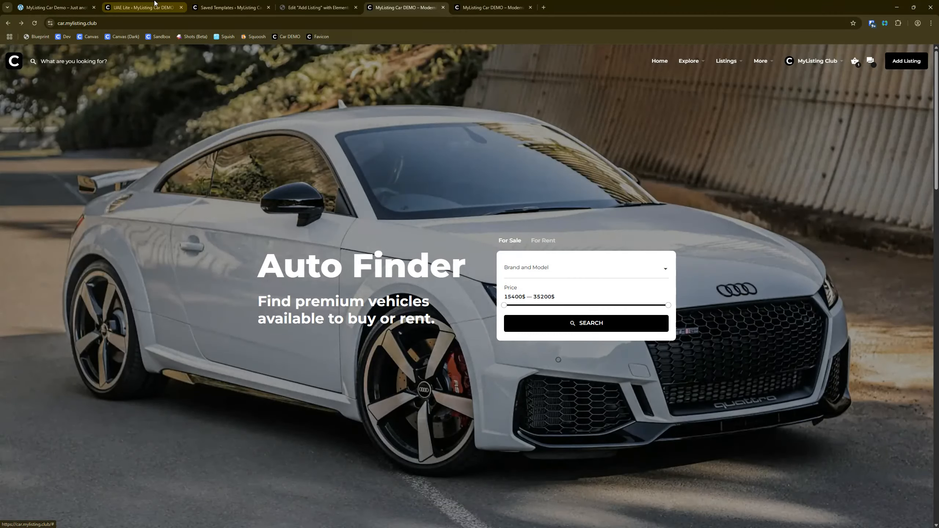
# Step: Open the theme's Direct Messages settings and review the messaging, compose and message length options
pyautogui.click(154, 3)
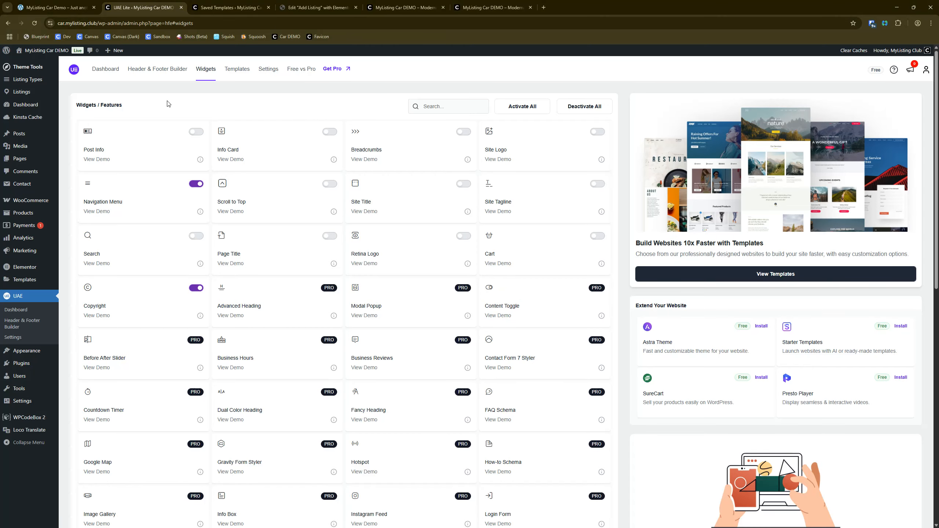
pyautogui.moveTo(39, 72)
pyautogui.click(89, 122)
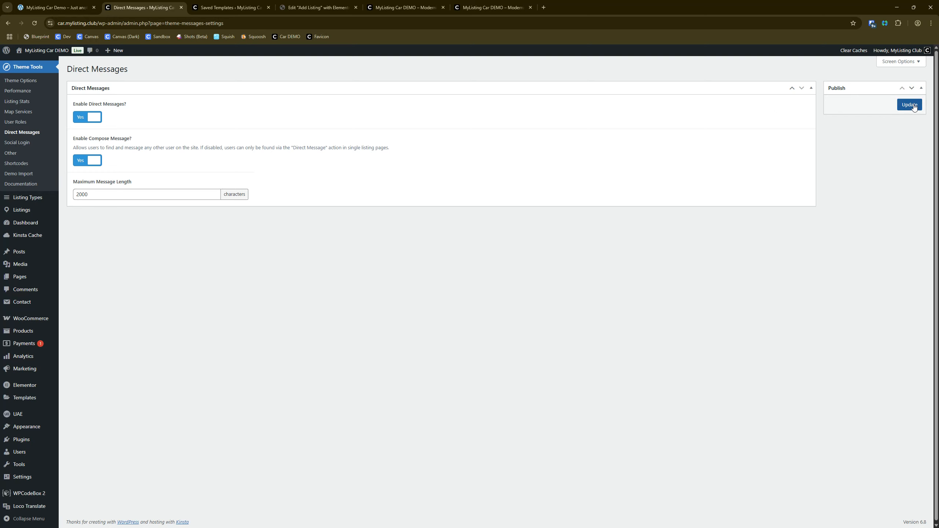
pyautogui.click(910, 105)
# Step: Return to the redesigned home page, view the messages inbox from its header, and close it
pyautogui.click(485, 3)
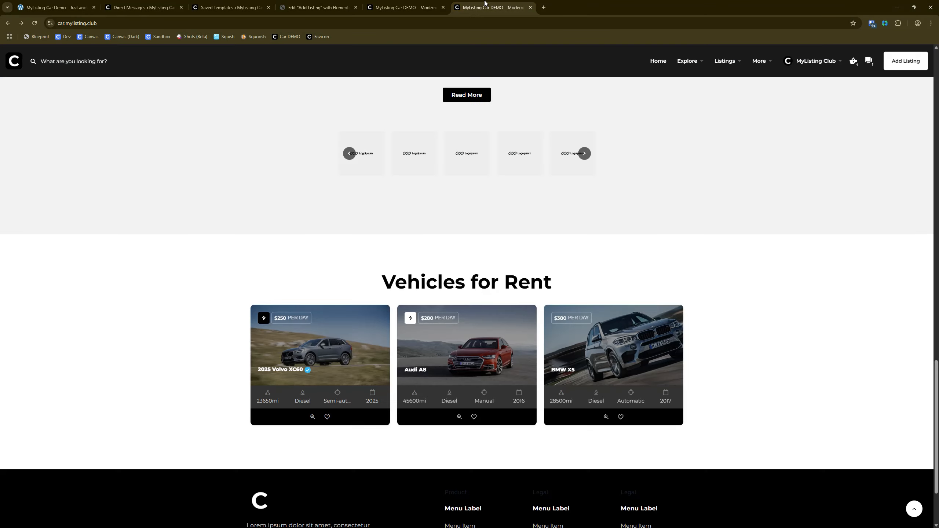
pyautogui.scroll(15, 244, 201)
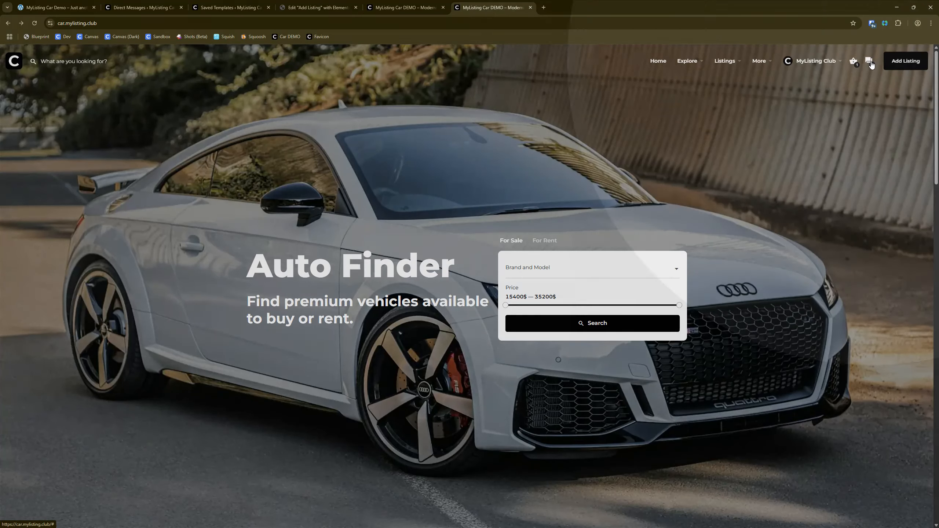
pyautogui.click(870, 61)
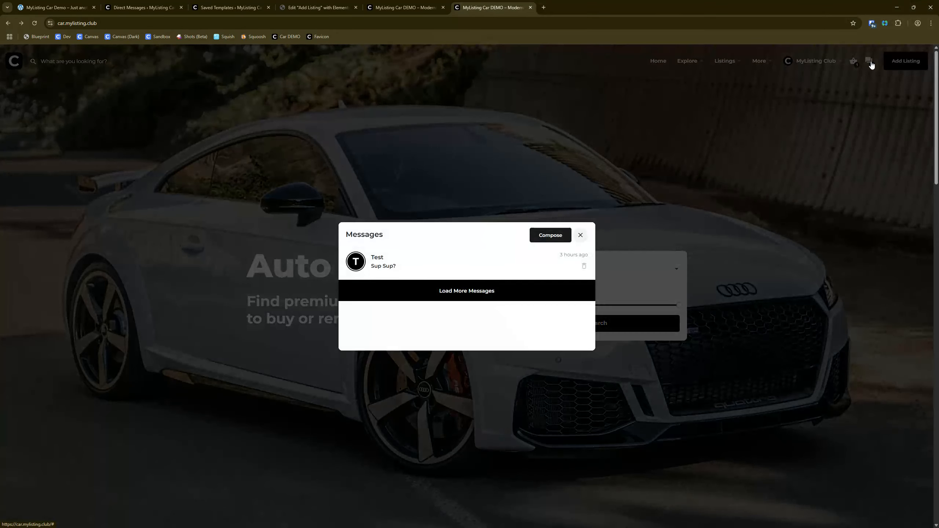
pyautogui.click(864, 145)
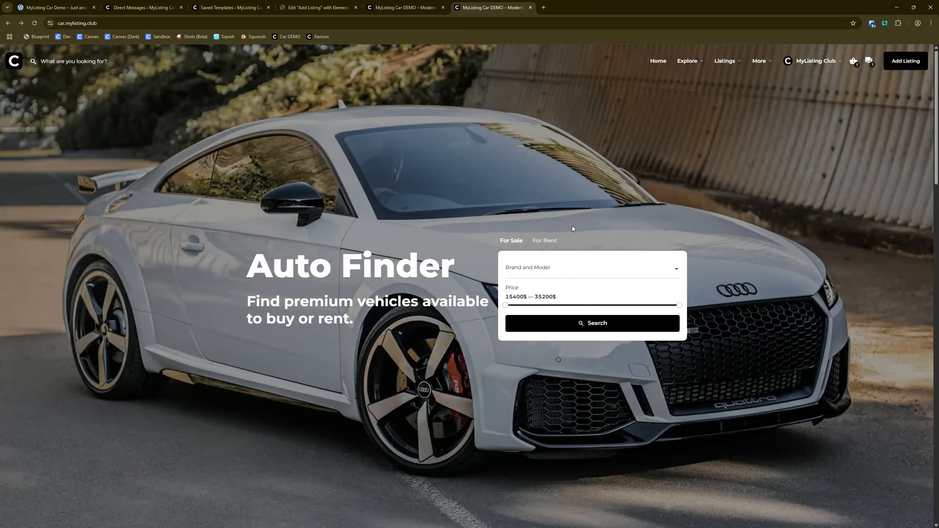
# Step: Look through the whole home page, from the vehicle types and listings down to the footer
pyautogui.scroll(-8, 393, 250)
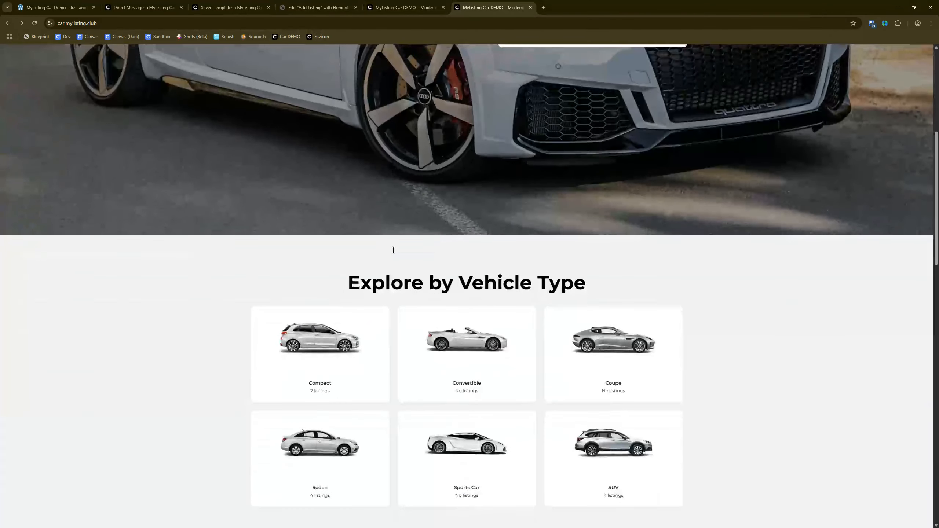
pyautogui.scroll(-12, 323, 275)
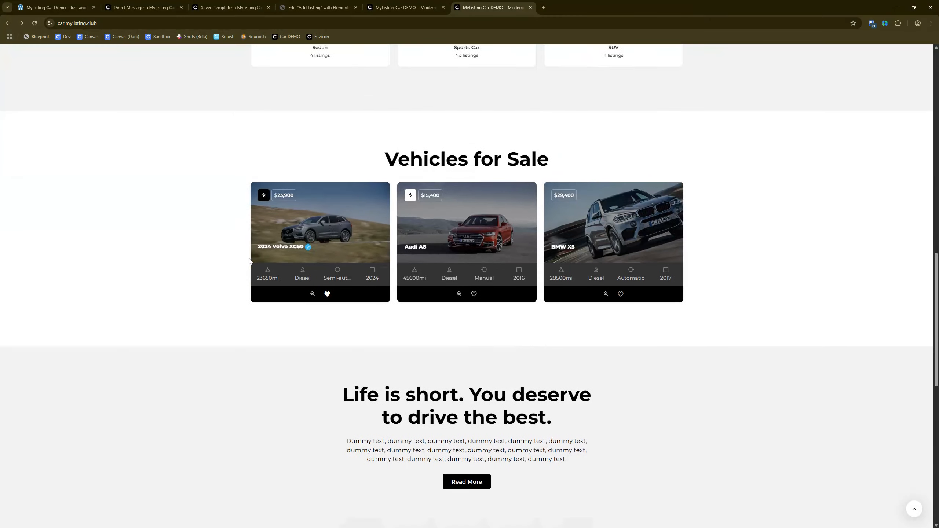
pyautogui.scroll(-5, 245, 218)
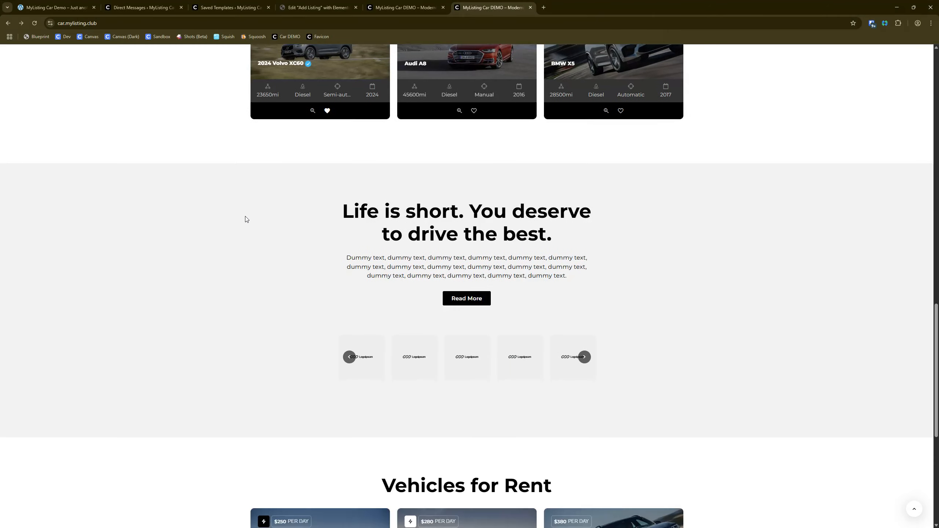
pyautogui.scroll(-4, 247, 216)
pyautogui.scroll(-4, 260, 212)
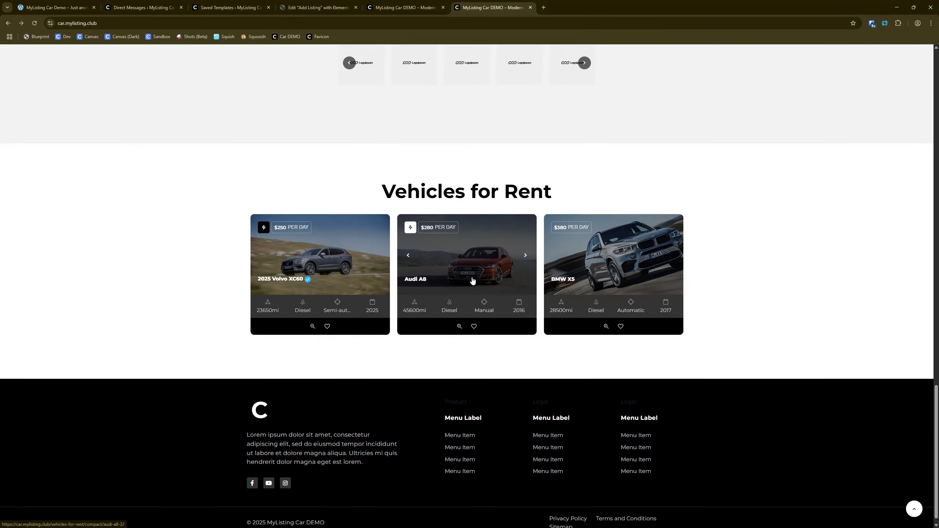
pyautogui.scroll(20, 476, 276)
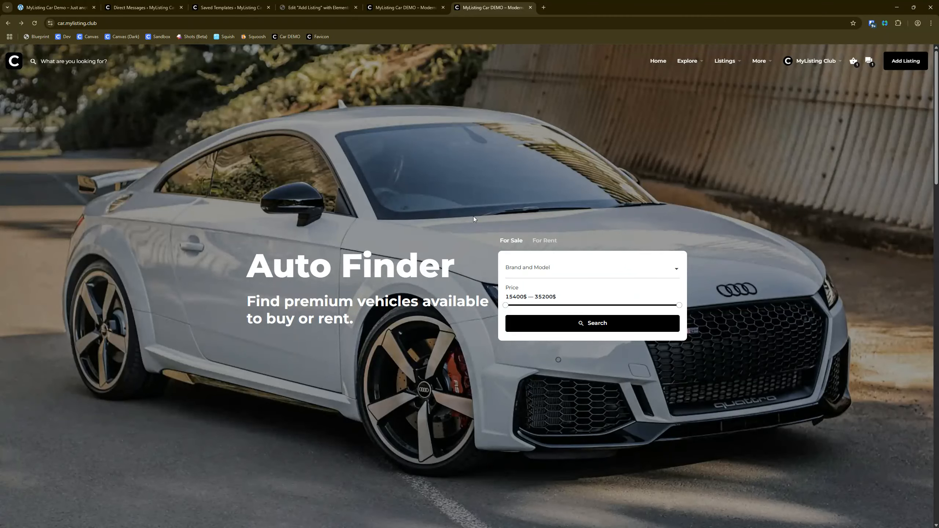
# Step: View the header's cart popup and messages inbox one after the other, closing each
pyautogui.click(853, 62)
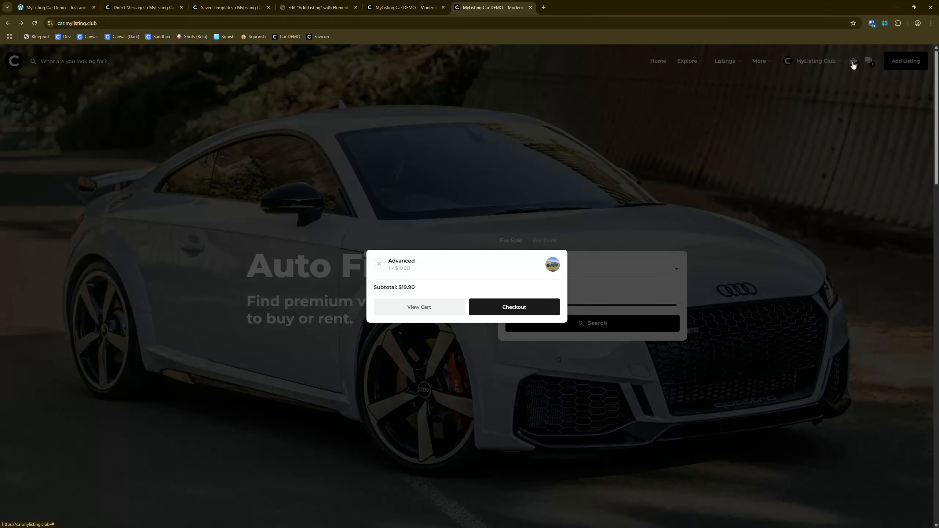
pyautogui.click(837, 169)
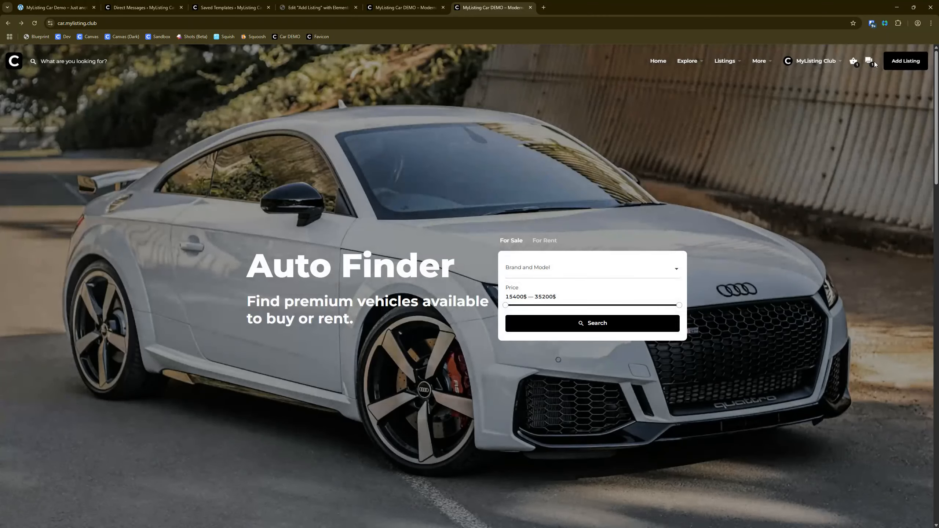
pyautogui.click(869, 63)
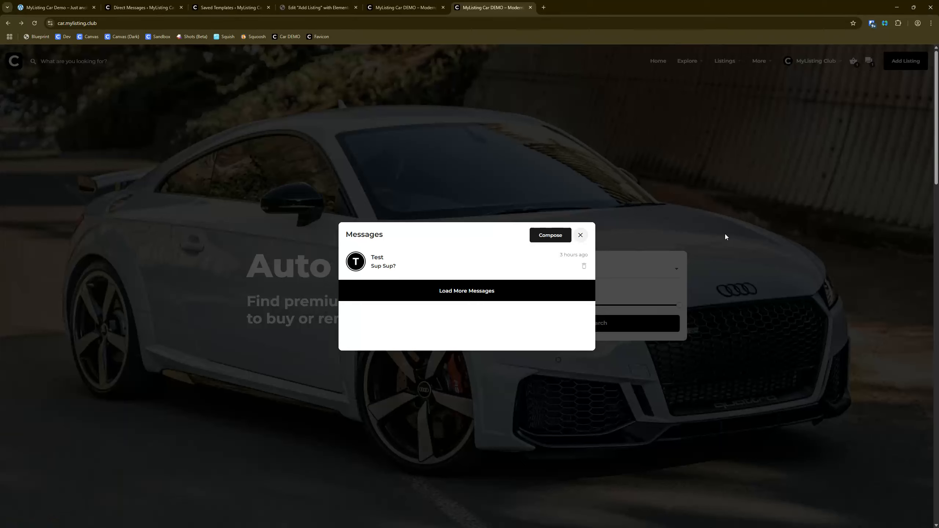
pyautogui.click(746, 178)
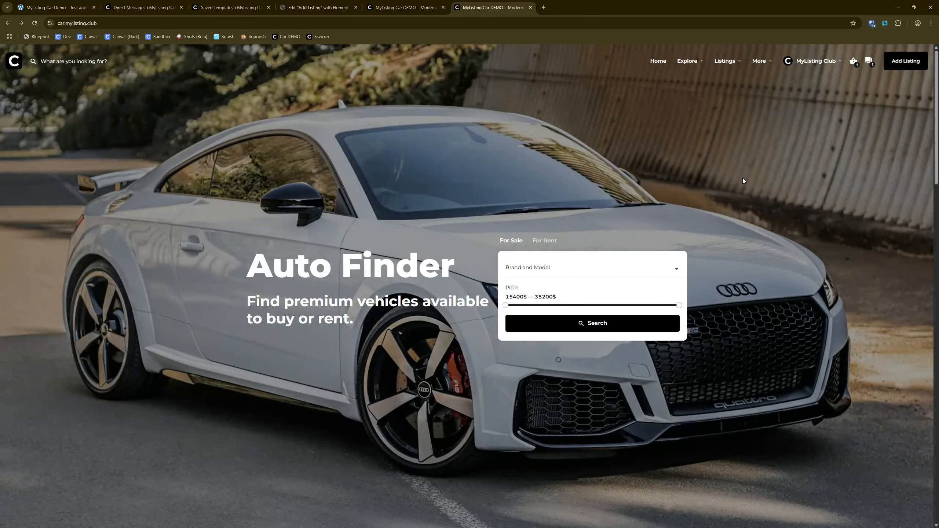
# Step: Open WPCodeBox 2 and read through the Global CSS snippet from the color scheme to the direct messaging rules
pyautogui.click(174, 3)
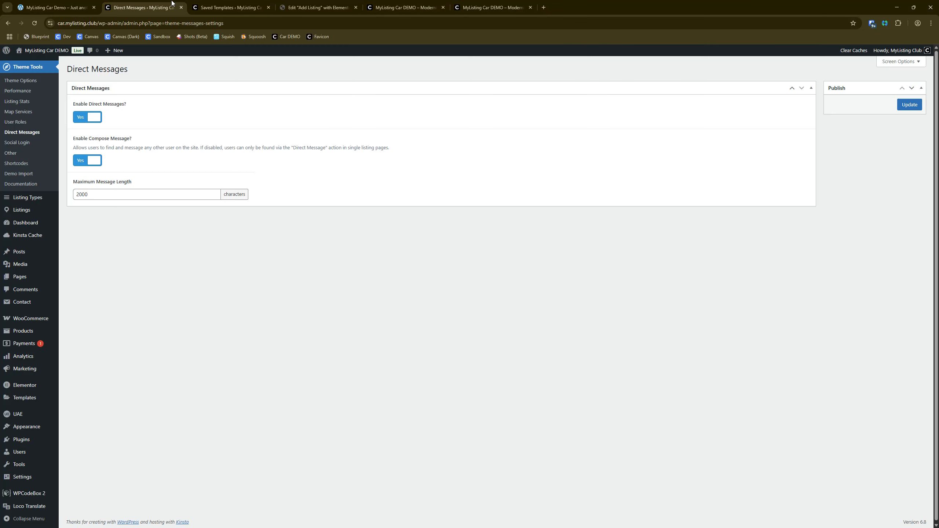
pyautogui.click(46, 492)
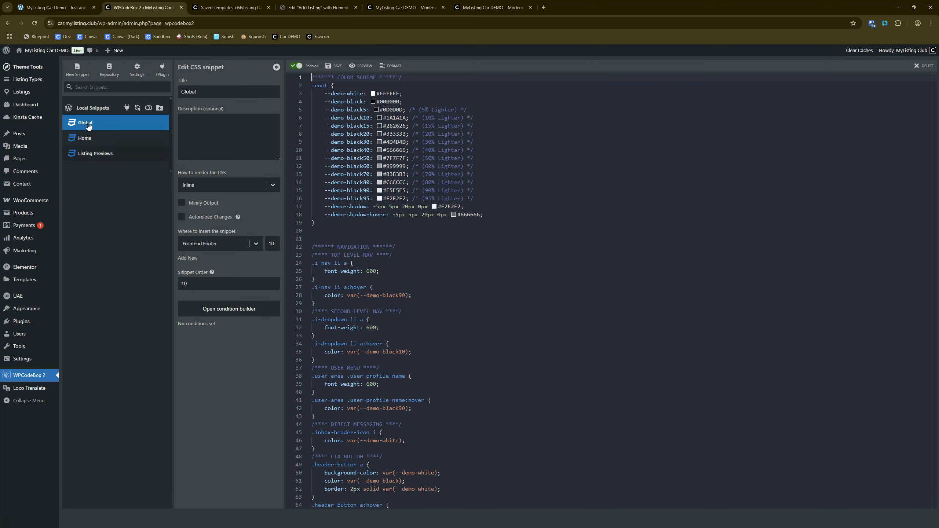
pyautogui.click(496, 310)
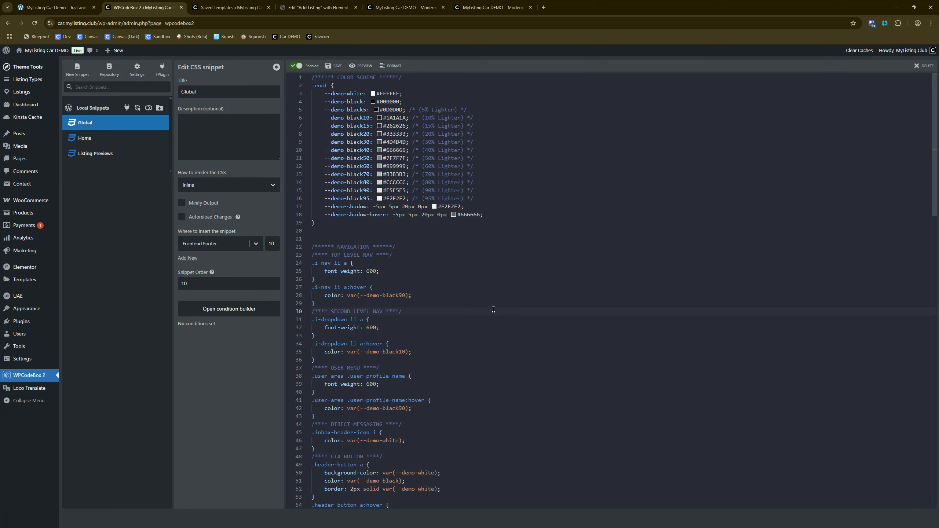
pyautogui.scroll(-6, 494, 311)
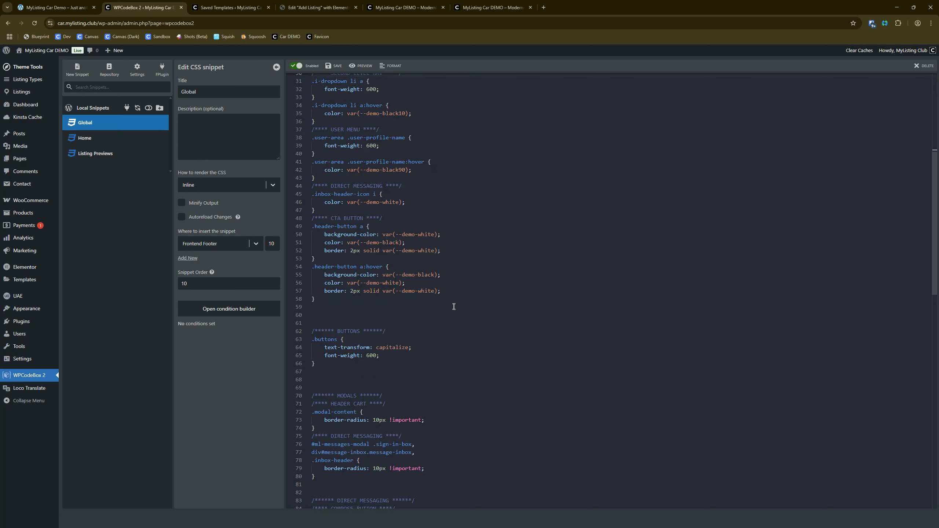
pyautogui.scroll(-4, 458, 308)
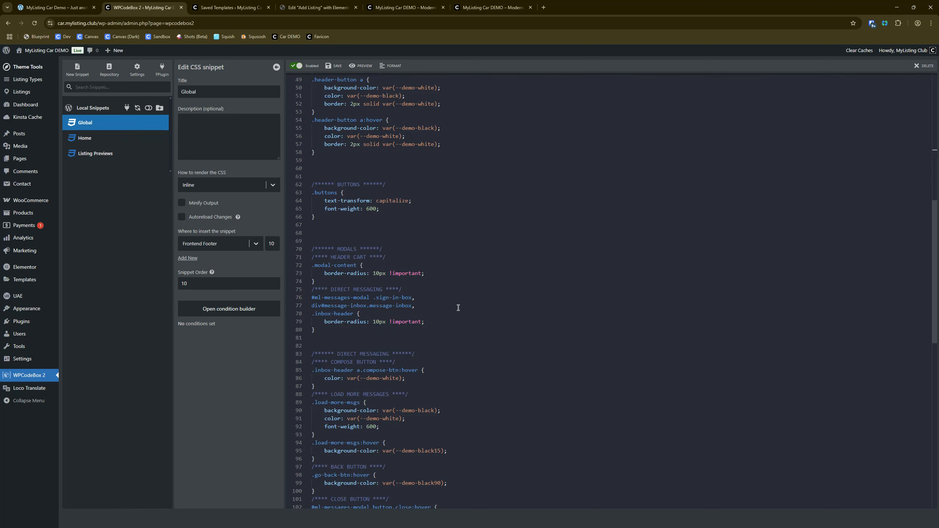
pyautogui.scroll(-1, 395, 287)
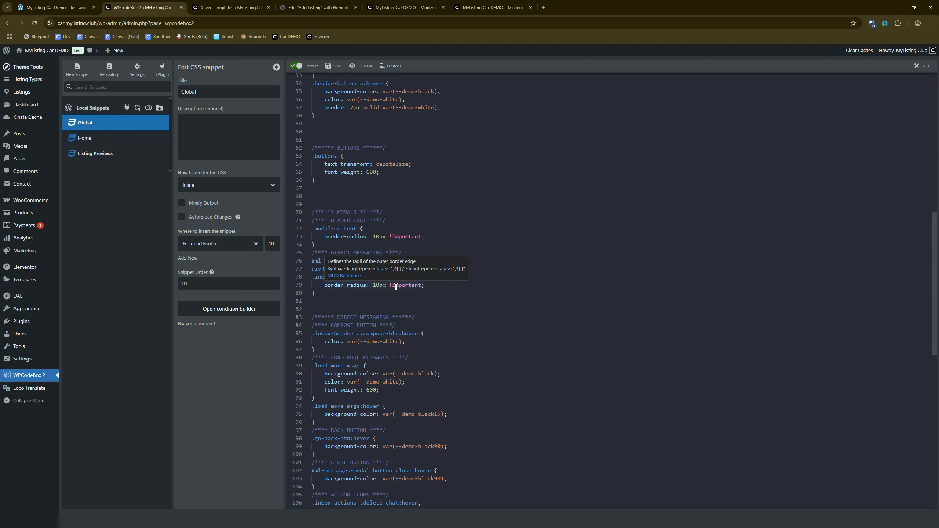
pyautogui.scroll(-2, 396, 287)
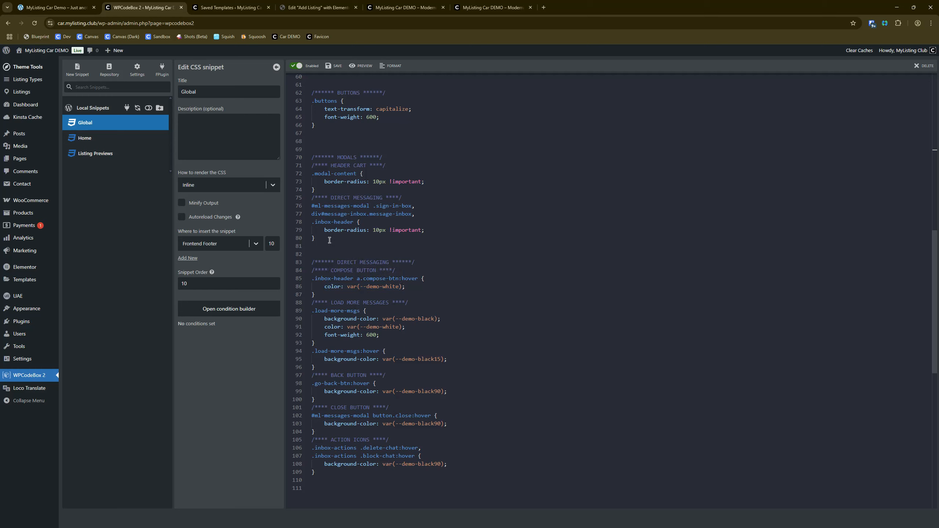
# Step: Highlight the Modals heading, the Direct Messaging comment and its three selectors in the Global snippet to examine them
pyautogui.moveTo(394, 153); pyautogui.dragTo(311, 159)
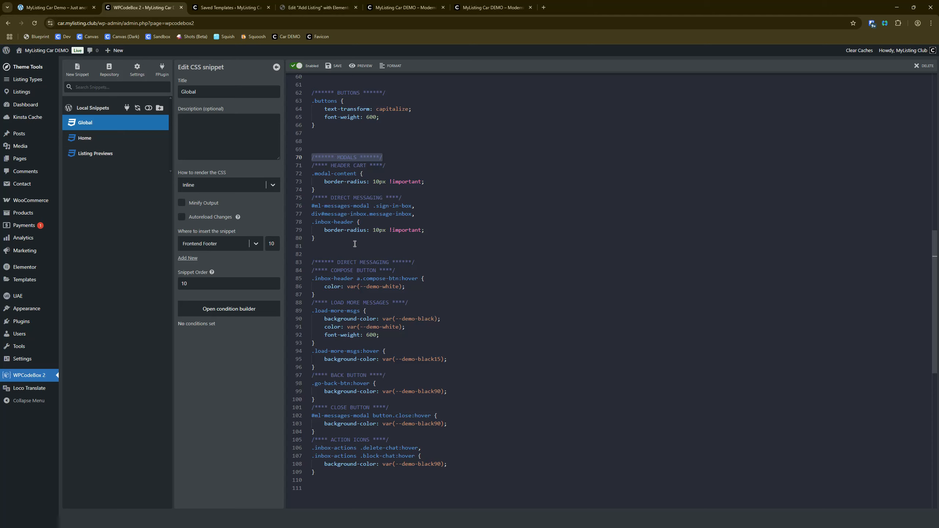
pyautogui.click(452, 222)
pyautogui.moveTo(406, 200); pyautogui.dragTo(311, 199)
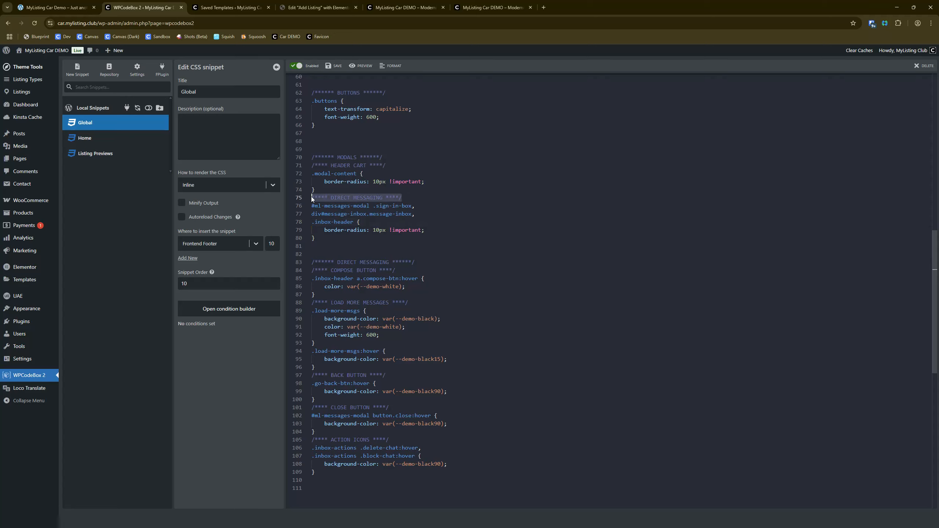
pyautogui.click(495, 194)
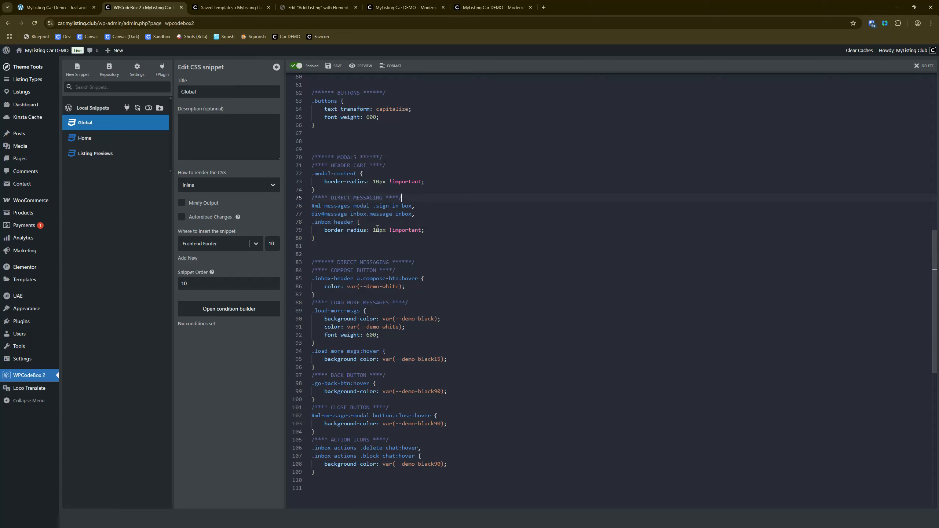
pyautogui.moveTo(364, 224); pyautogui.dragTo(297, 208)
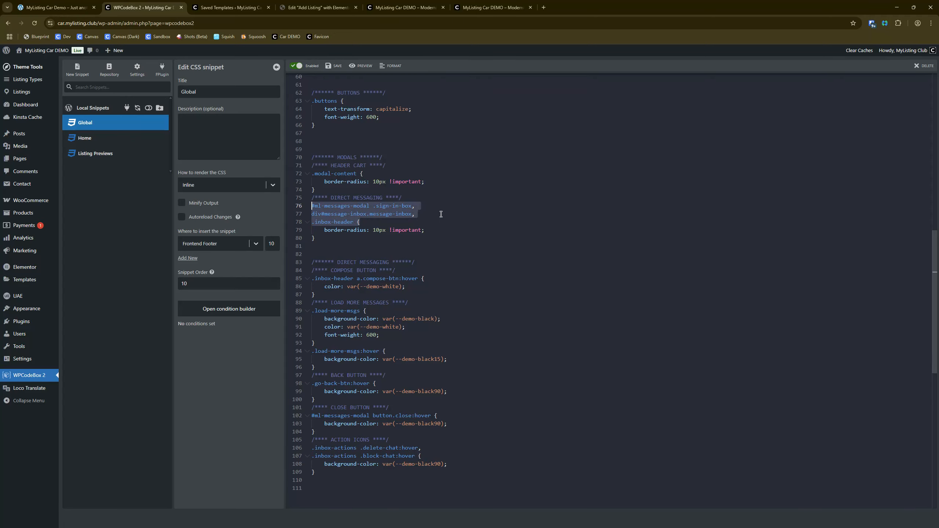
pyautogui.click(350, 222)
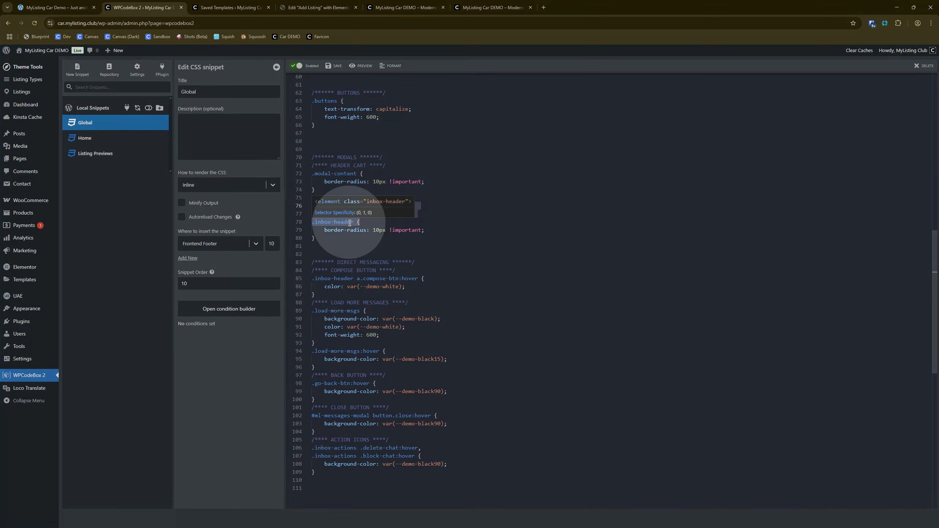
# Step: Return to the live home page and view the messages inbox from the header
pyautogui.click(491, 8)
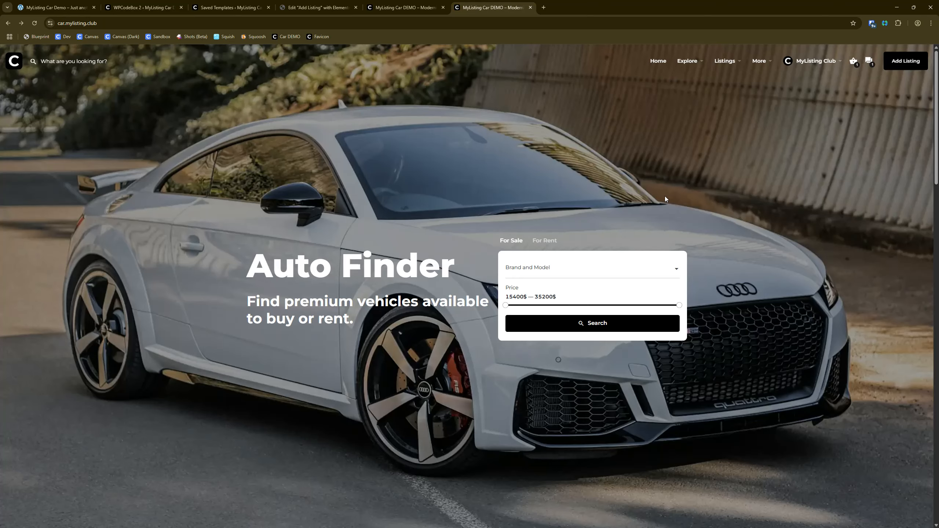
pyautogui.click(871, 61)
pyautogui.click(872, 62)
# Step: Look over the Explore by Vehicle Type cards on the home page and return to the hero area
pyautogui.scroll(-10, 265, 307)
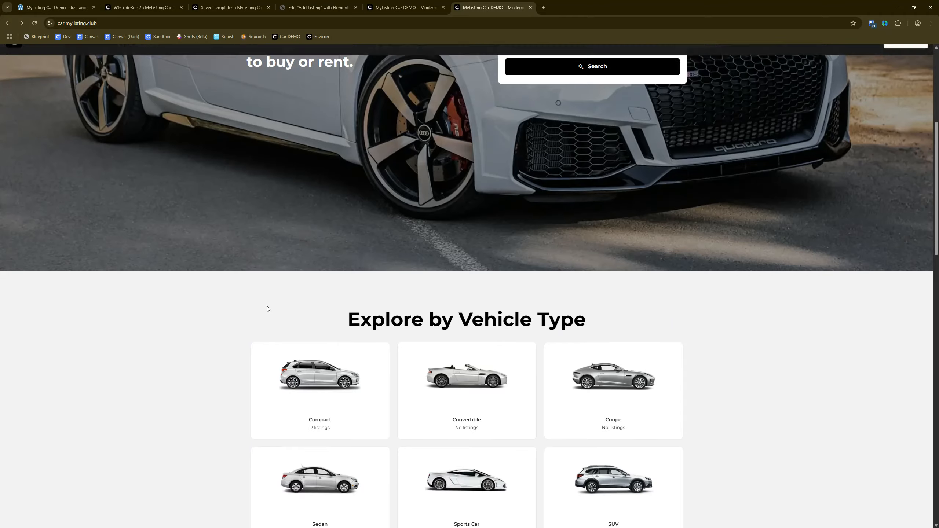
pyautogui.scroll(-2, 282, 331)
pyautogui.scroll(15, 282, 330)
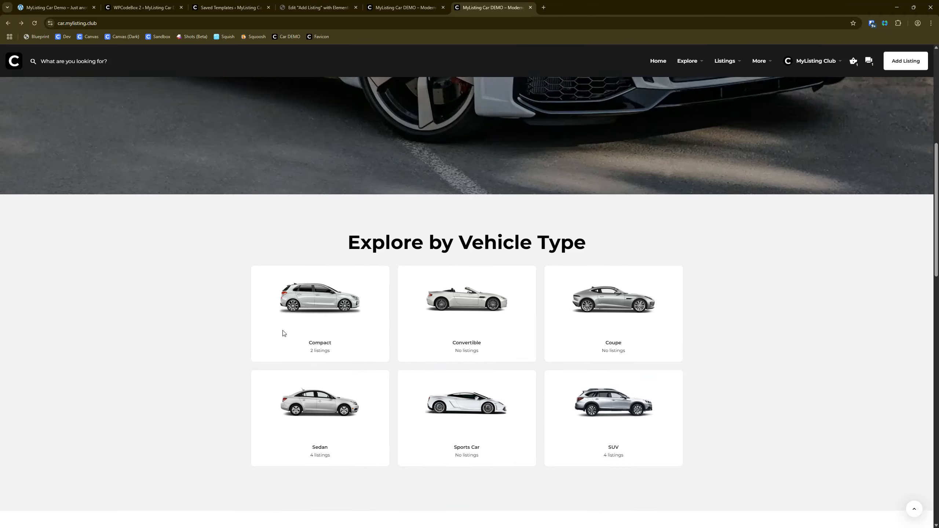
pyautogui.scroll(-1, 289, 332)
pyautogui.scroll(1, 289, 332)
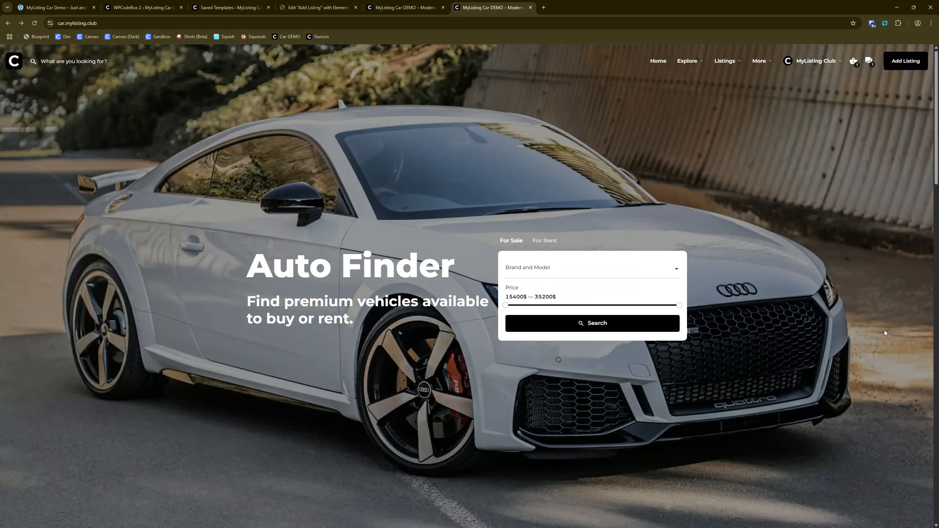
# Step: Examine the Search and Add Listing buttons and the header's styling over the hero and the vehicle type cards
pyautogui.click(602, 327)
pyautogui.click(905, 61)
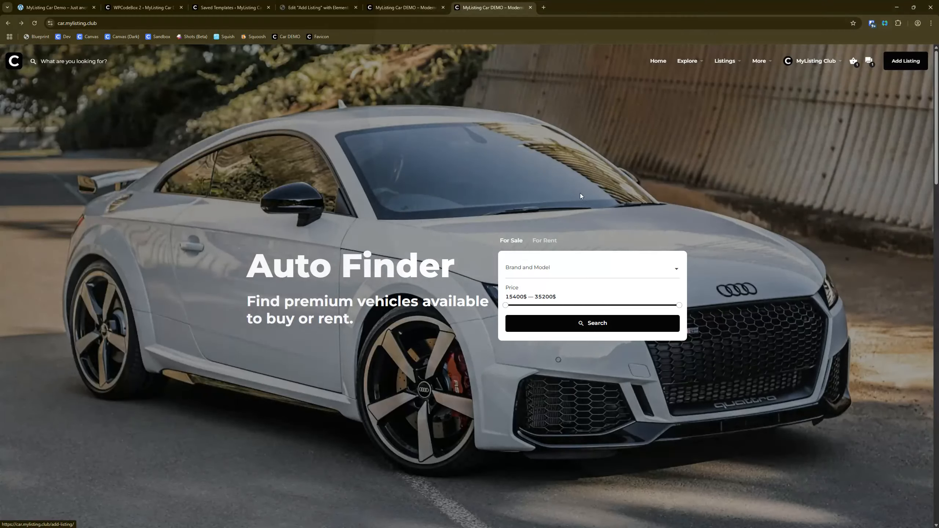
pyautogui.scroll(-5, 532, 263)
pyautogui.scroll(-4, 534, 263)
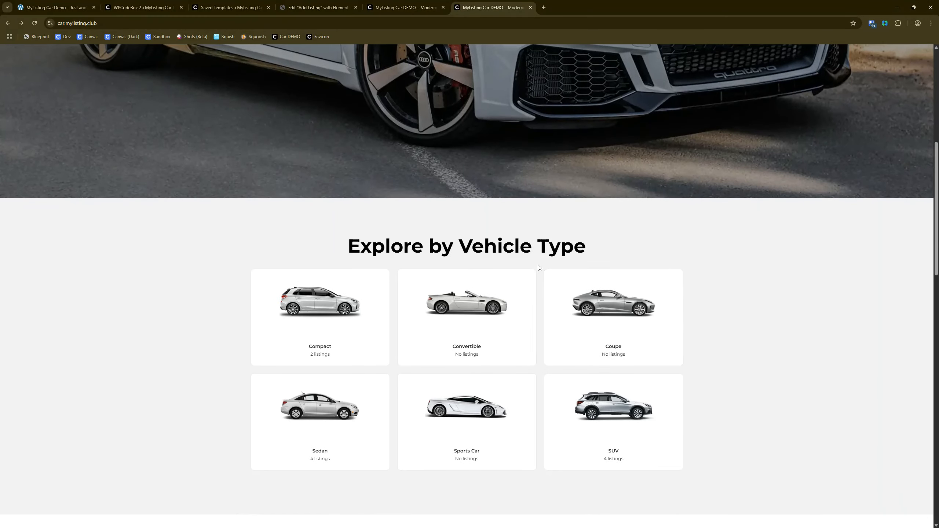
pyautogui.scroll(-2, 539, 268)
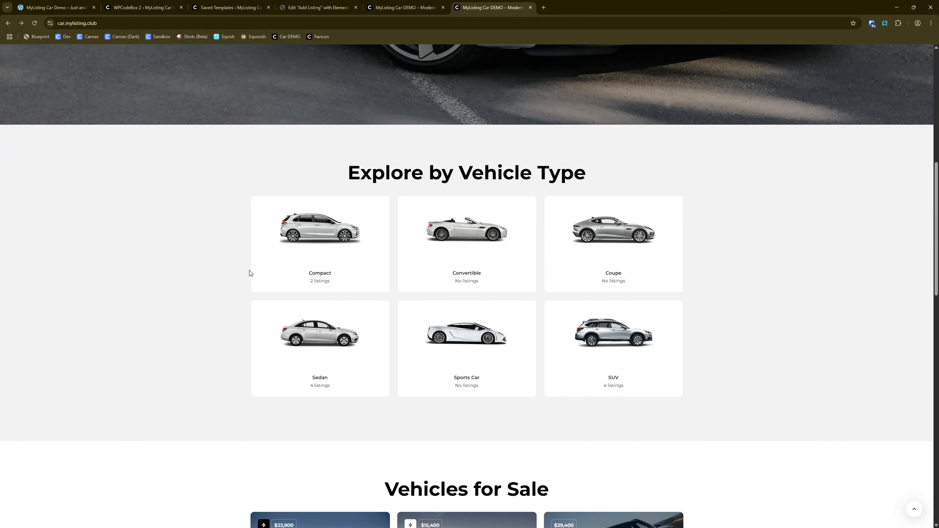
pyautogui.scroll(10, 273, 323)
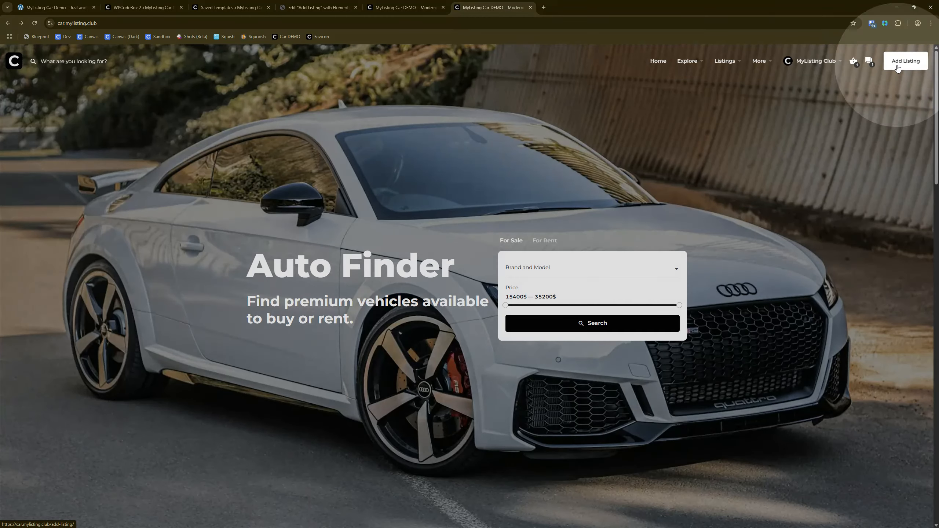
pyautogui.scroll(-15, 693, 235)
pyautogui.scroll(15, 622, 254)
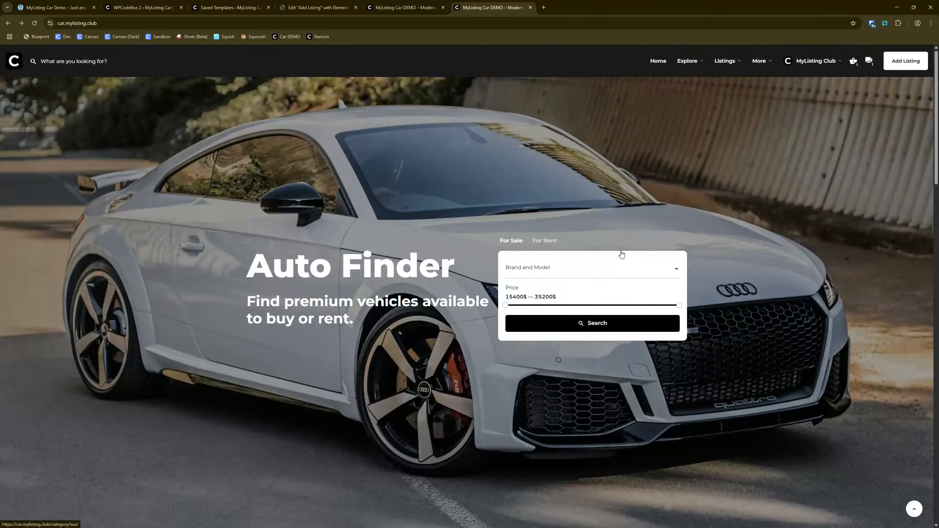
pyautogui.click(798, 61)
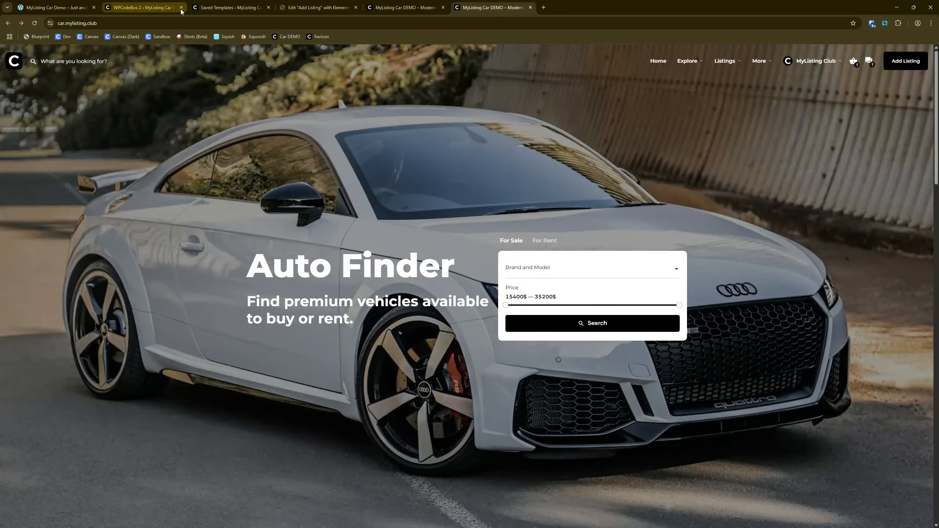
# Step: In the Add Listing page's Elementor editor, open the Global Fonts site settings and view the Buttons typography
pyautogui.click(229, 8)
pyautogui.click(318, 7)
pyautogui.click(7, 51)
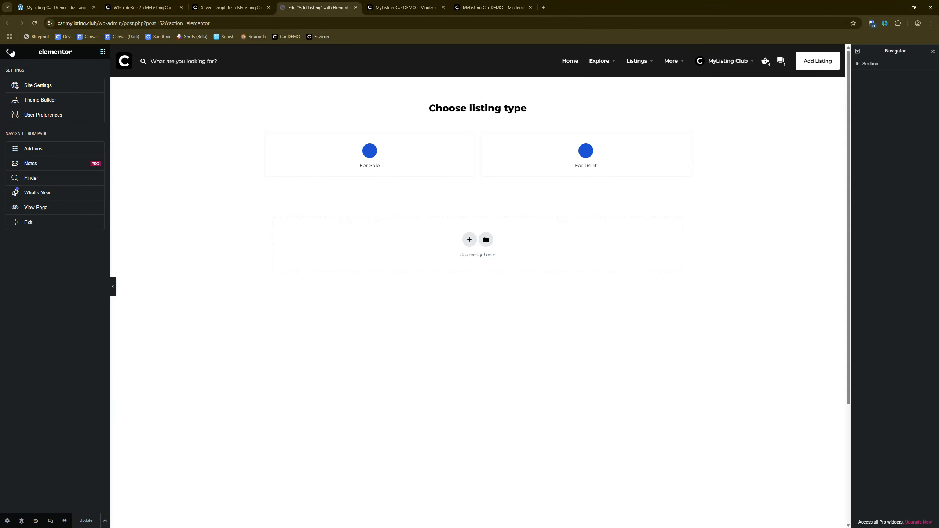
pyautogui.click(44, 86)
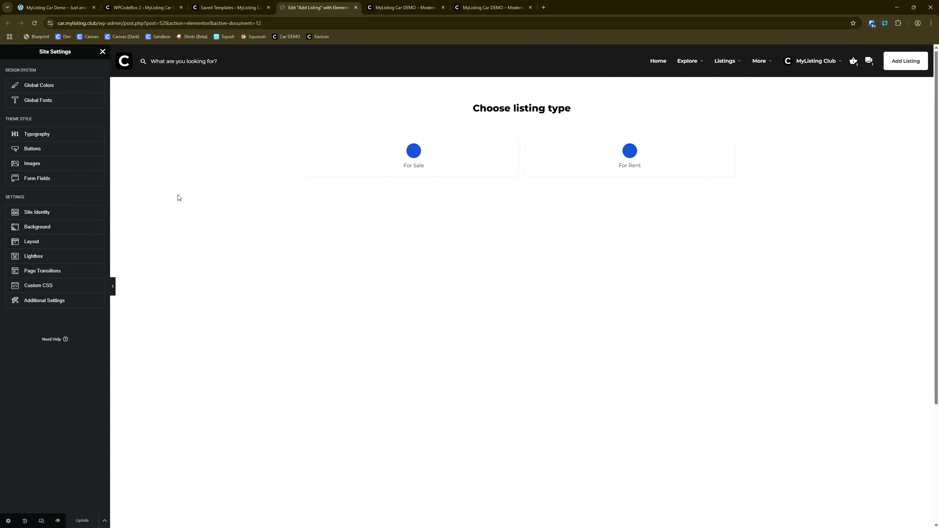
pyautogui.click(39, 100)
pyautogui.rightClick(38, 101)
pyautogui.click(65, 314)
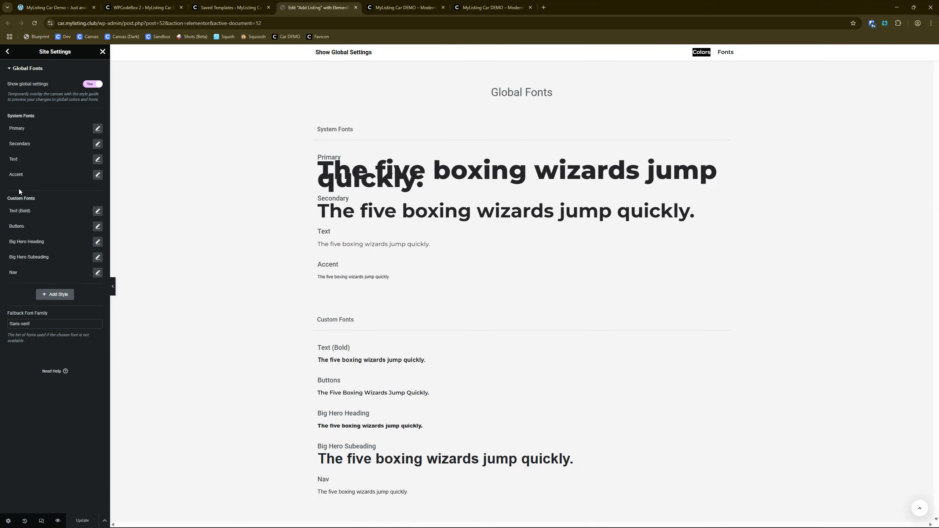
pyautogui.click(97, 227)
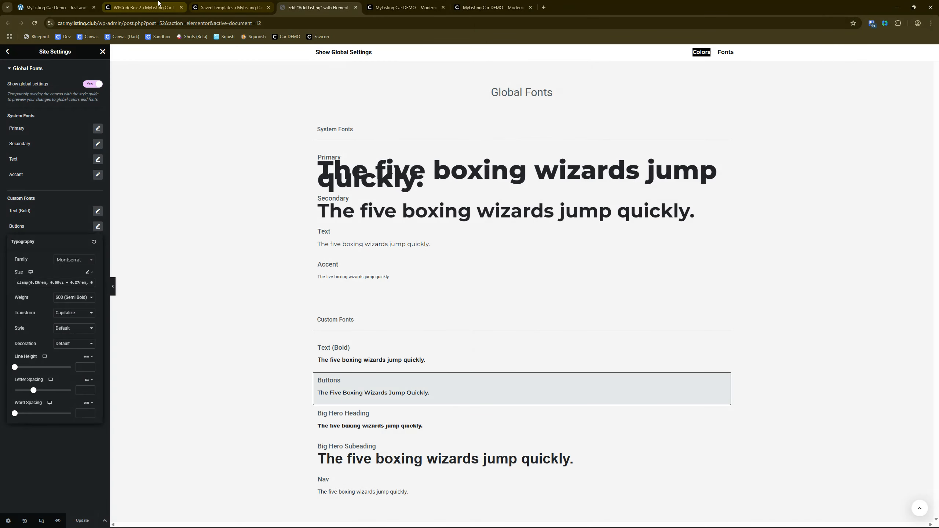
# Step: Return to the Global CSS snippet and highlight the whole Buttons rule with its heading
pyautogui.click(144, 8)
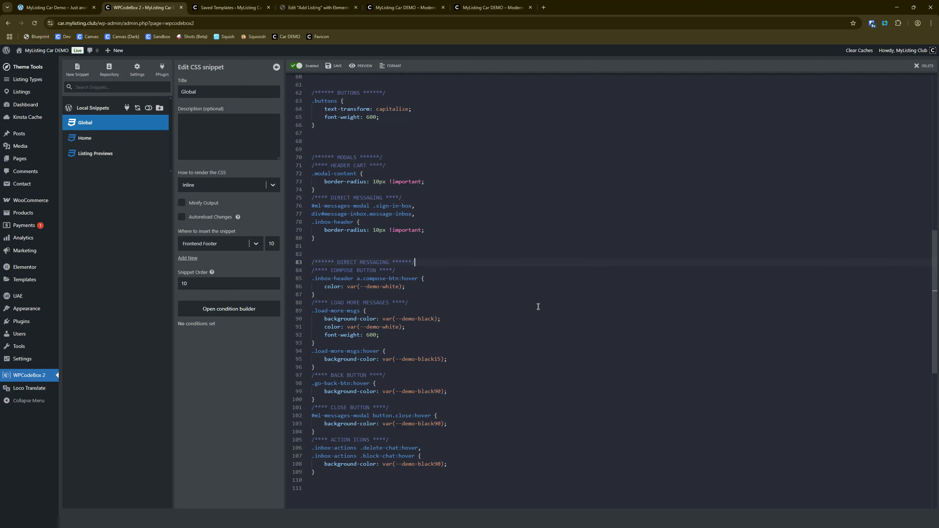
pyautogui.scroll(3, 539, 308)
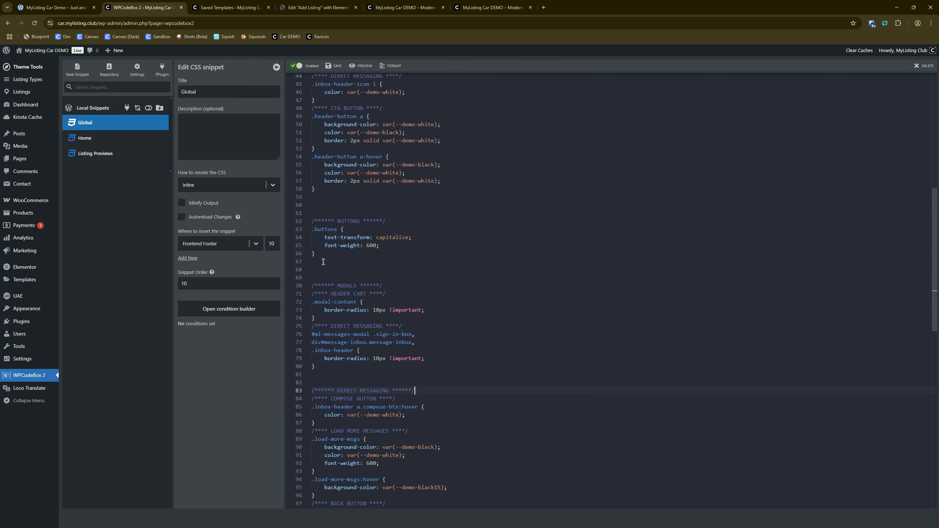
pyautogui.moveTo(325, 256); pyautogui.dragTo(306, 222)
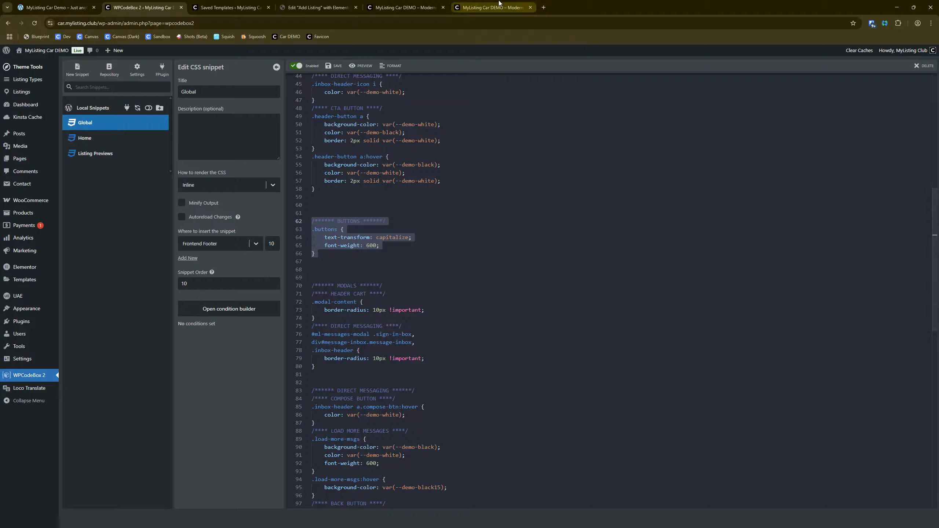
# Step: Return to the home page and compare the Add Listing button in the transparent and sticky headers
pyautogui.click(490, 7)
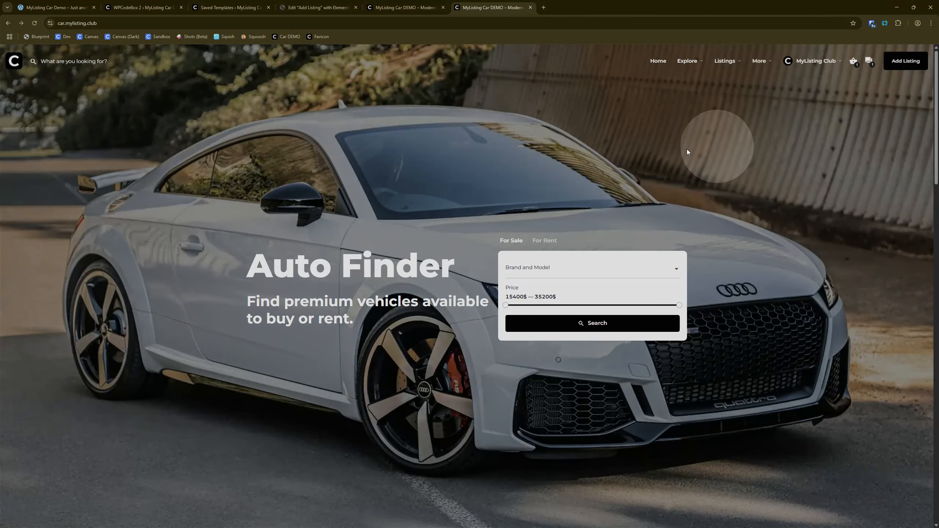
pyautogui.scroll(-5, 462, 145)
pyautogui.scroll(-2, 466, 186)
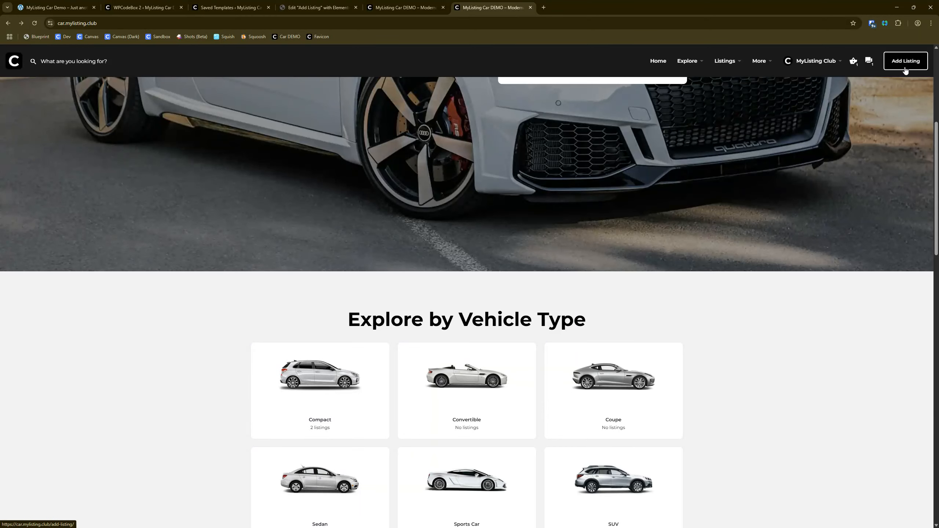
pyautogui.scroll(6, 487, 225)
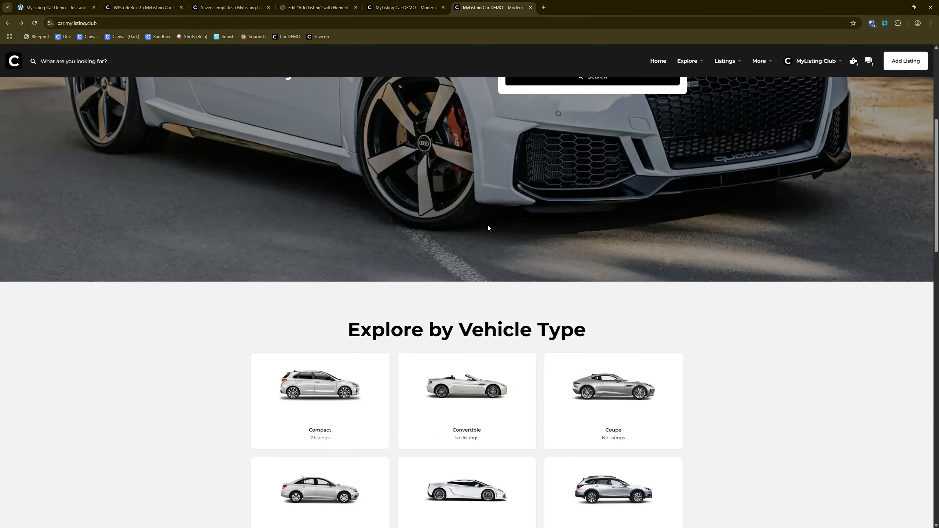
# Step: Open the site's Blog page in a new tab and return to the home page tab
pyautogui.moveTo(758, 66)
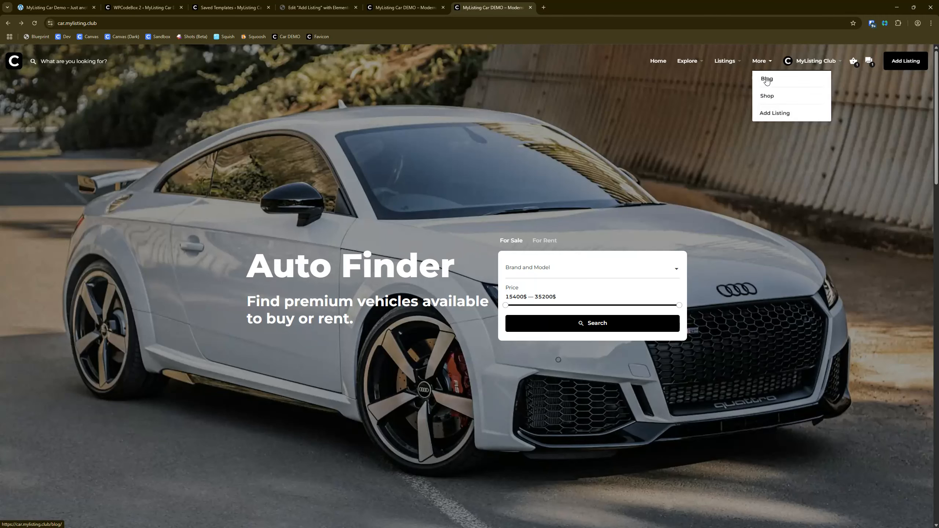
pyautogui.click(776, 91)
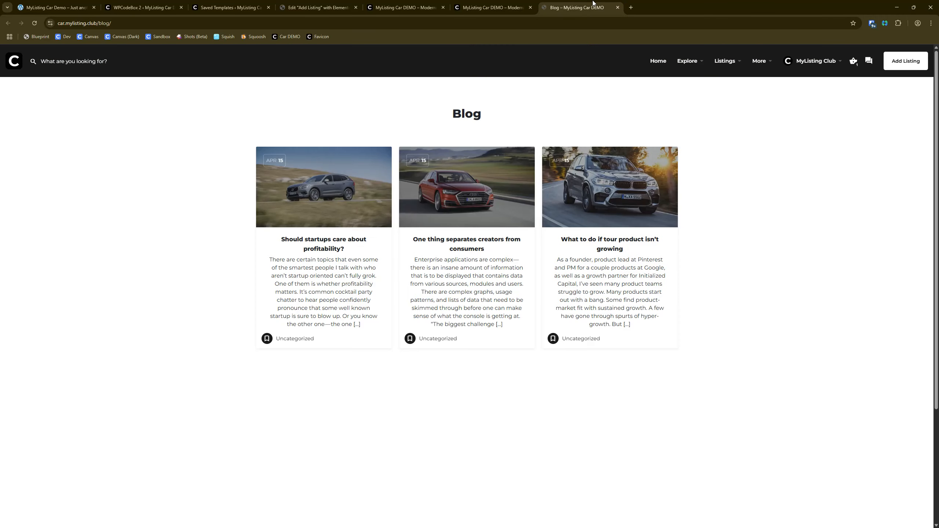
pyautogui.hotkey('ctrl', 'shift', 'Tab')
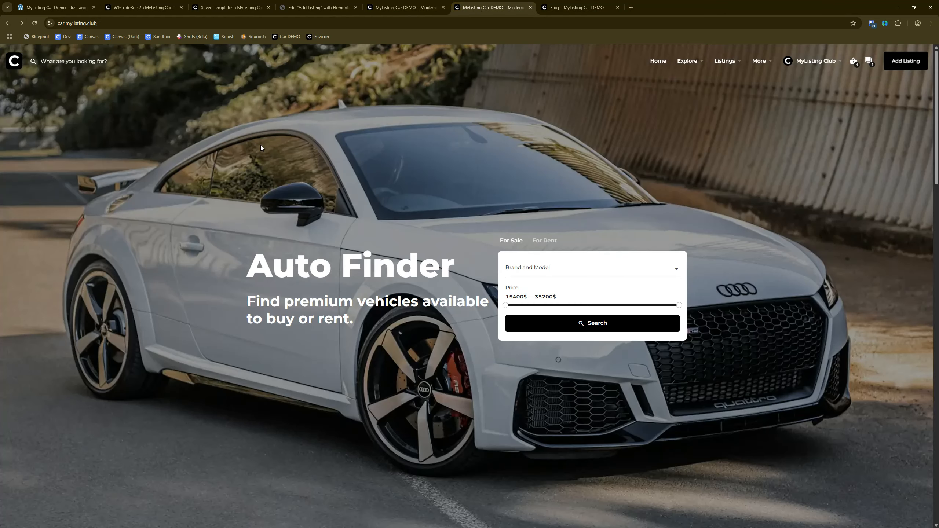
# Step: Switch to the Blog page and examine its header's Add Listing button, the post cards and the footer
pyautogui.click(602, 5)
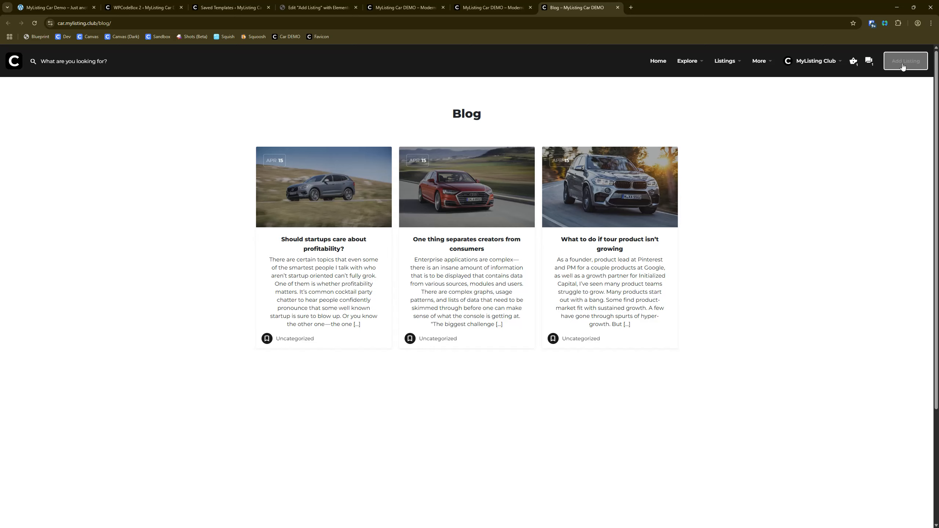
pyautogui.scroll(-5, 159, 195)
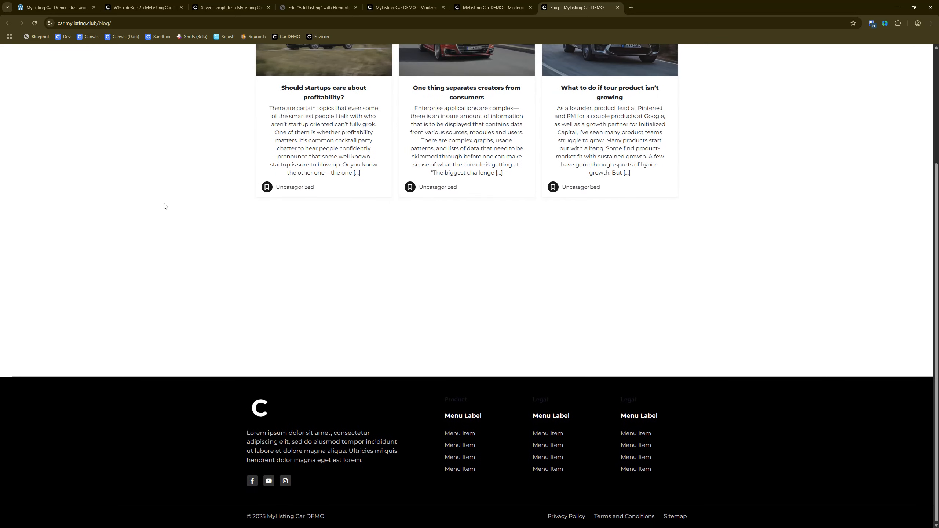
pyautogui.scroll(2, 170, 214)
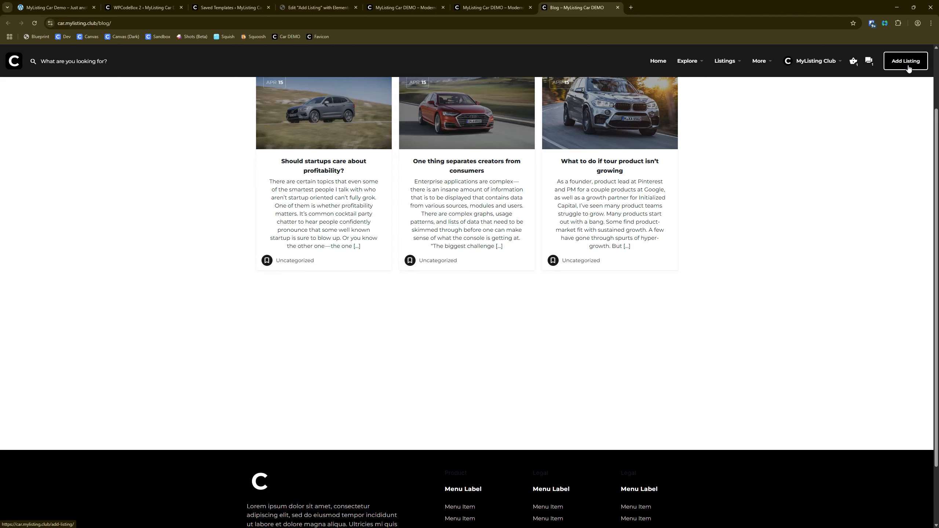
pyautogui.scroll(2, 245, 401)
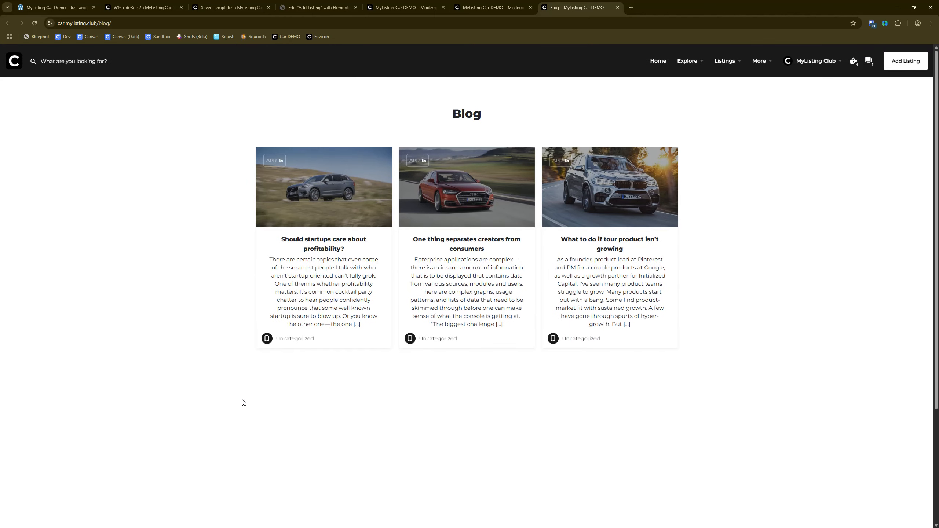
# Step: Review the header CTA button and Buttons rules in the Global CSS snippet, and return to the Blog page to compare
pyautogui.click(163, 5)
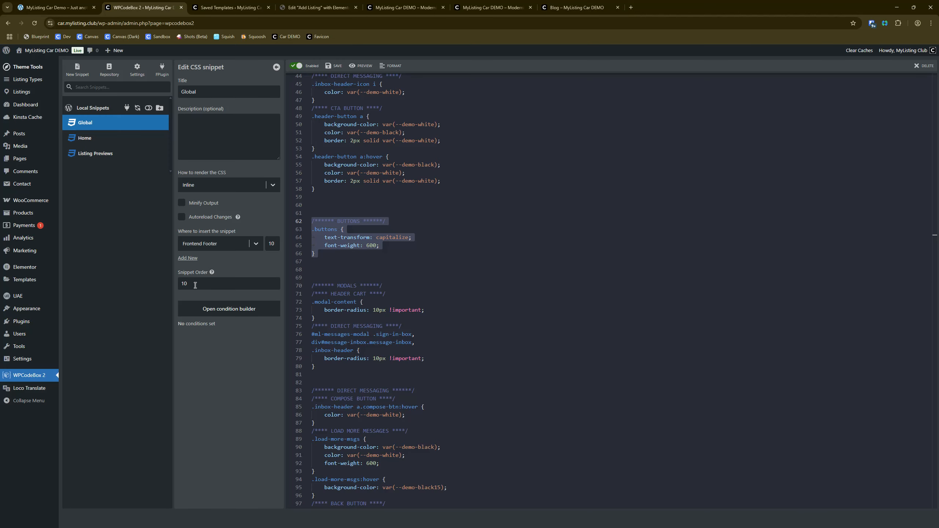
pyautogui.click(89, 127)
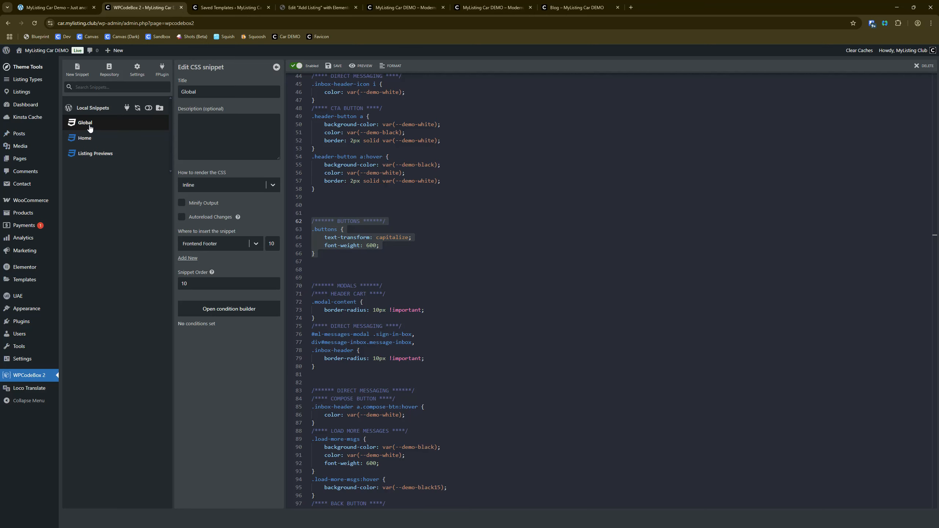
pyautogui.click(518, 305)
pyautogui.click(577, 7)
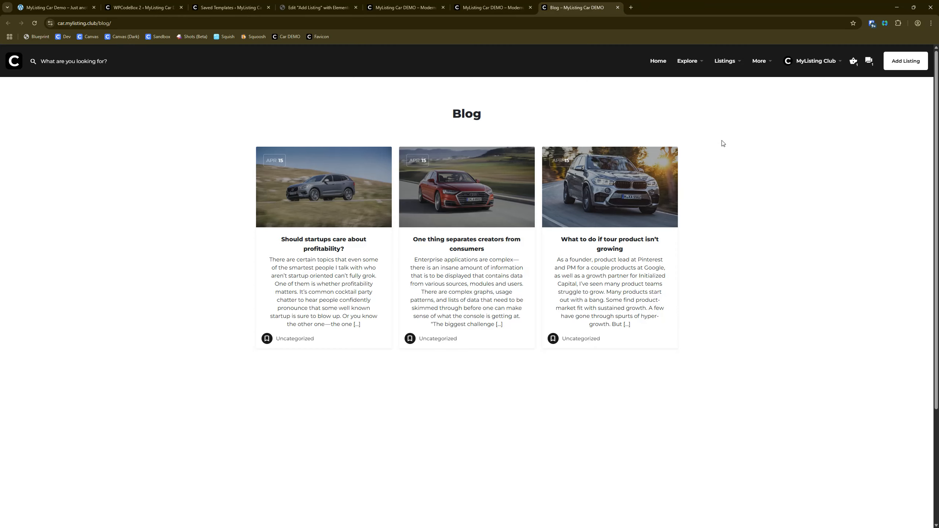
# Step: Open the Home CSS snippet in WPCodeBox and highlight all its header CTA button rules
pyautogui.click(144, 7)
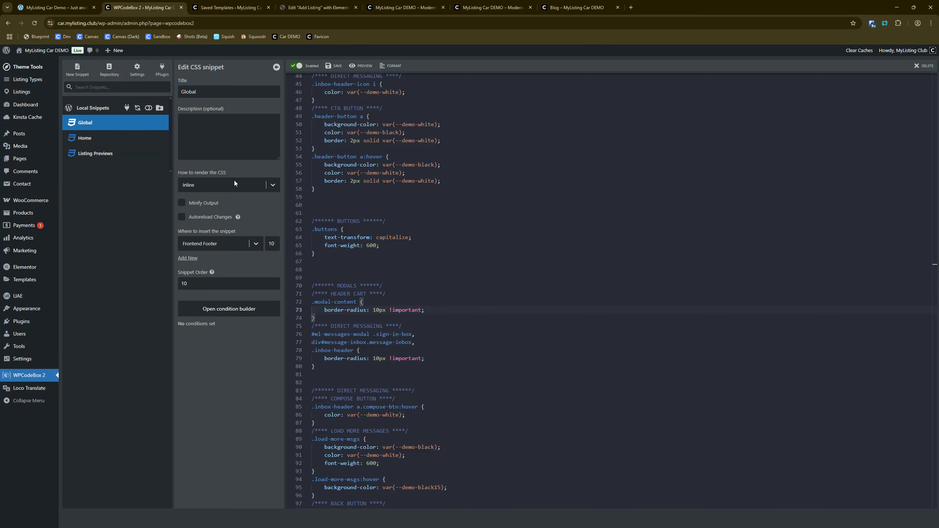
pyautogui.click(107, 143)
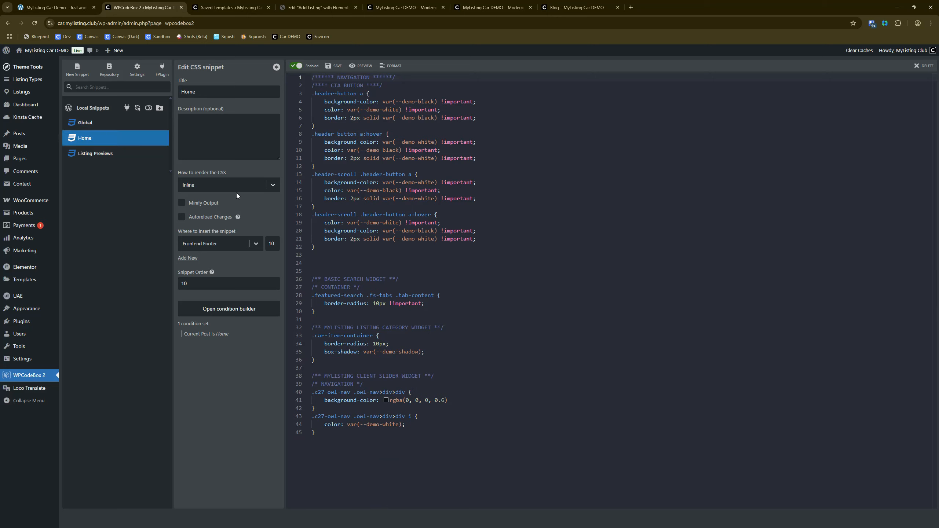
pyautogui.moveTo(316, 247); pyautogui.dragTo(284, 88)
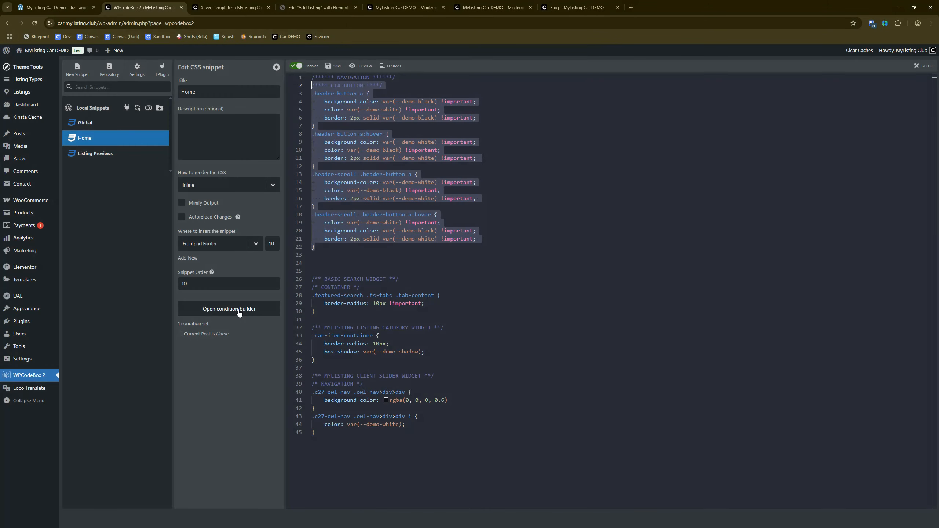
pyautogui.click(527, 238)
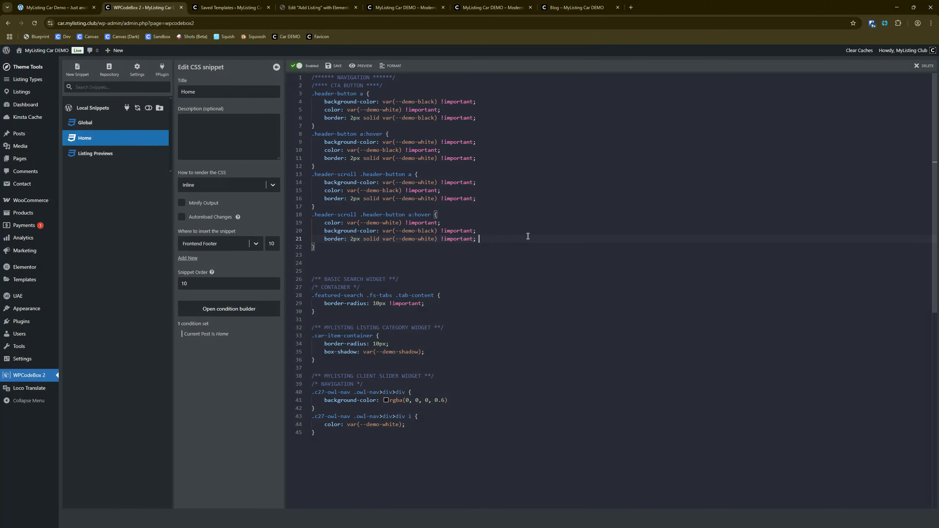
# Step: Highlight the !important flags in the Home snippet and look over the header button rules
pyautogui.doubleClick(465, 101)
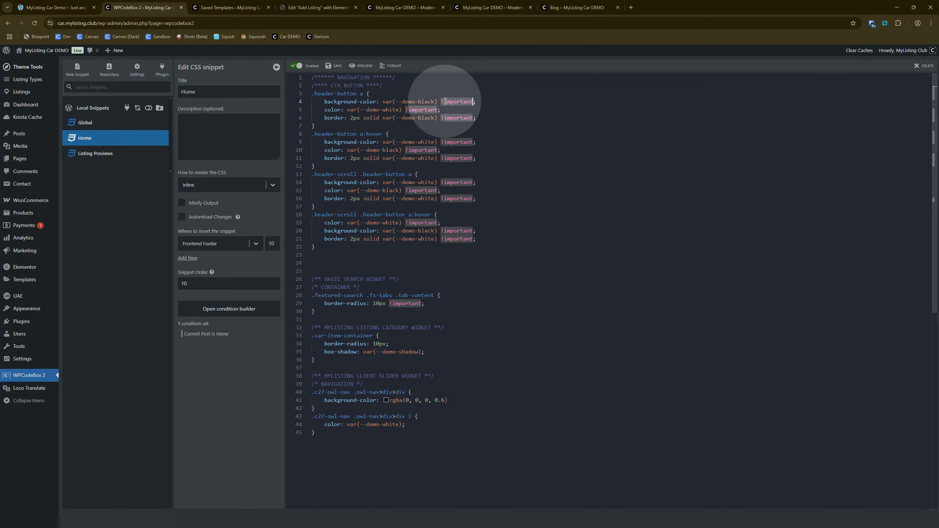
pyautogui.click(513, 148)
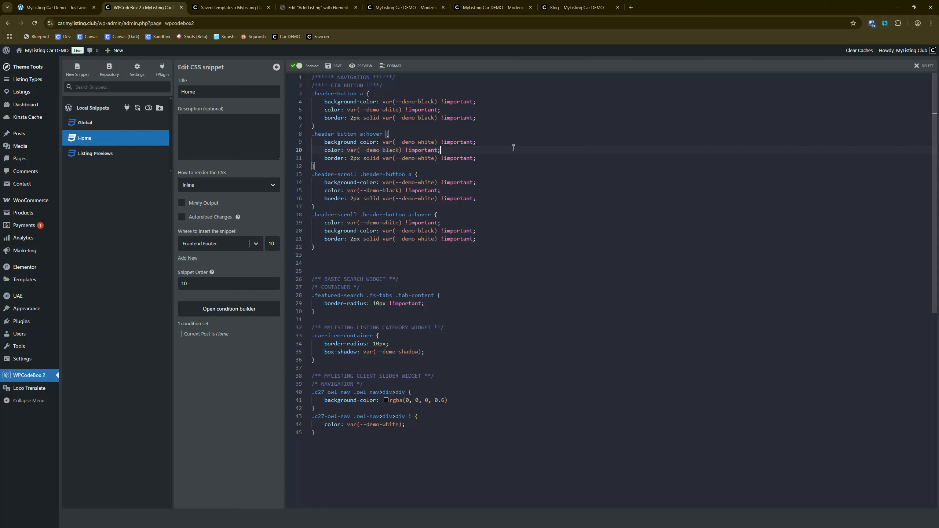
pyautogui.click(633, 183)
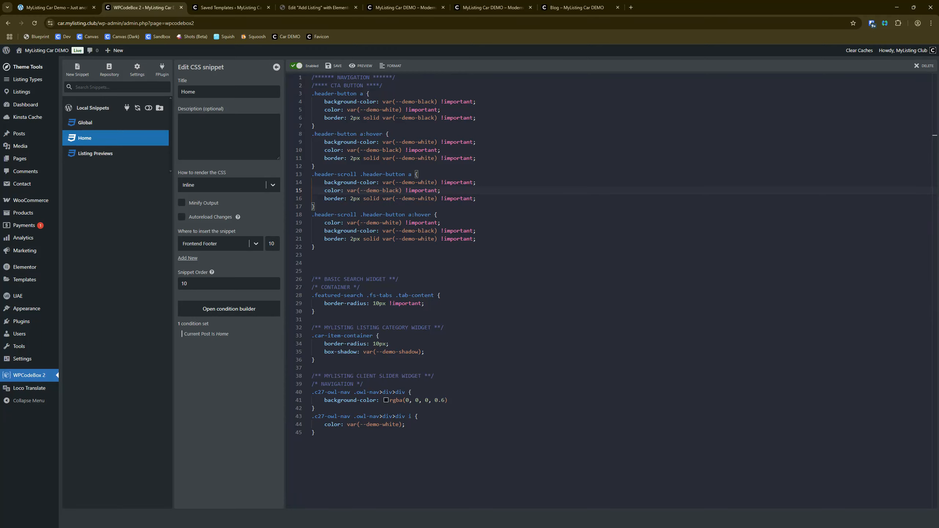
# Step: Close the Blog tab and view the header cart popup on the home page tab with the uppercase Search button
pyautogui.click(557, 7)
pyautogui.click(617, 8)
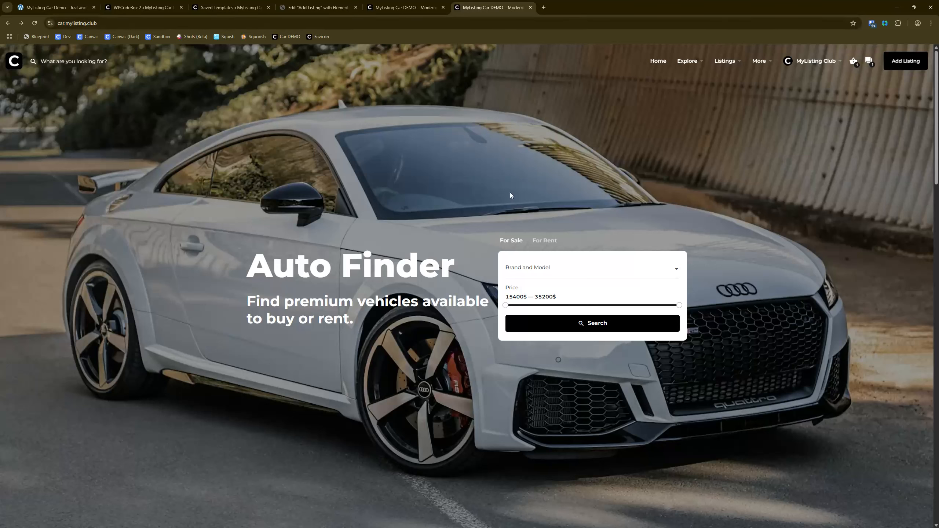
pyautogui.click(422, 7)
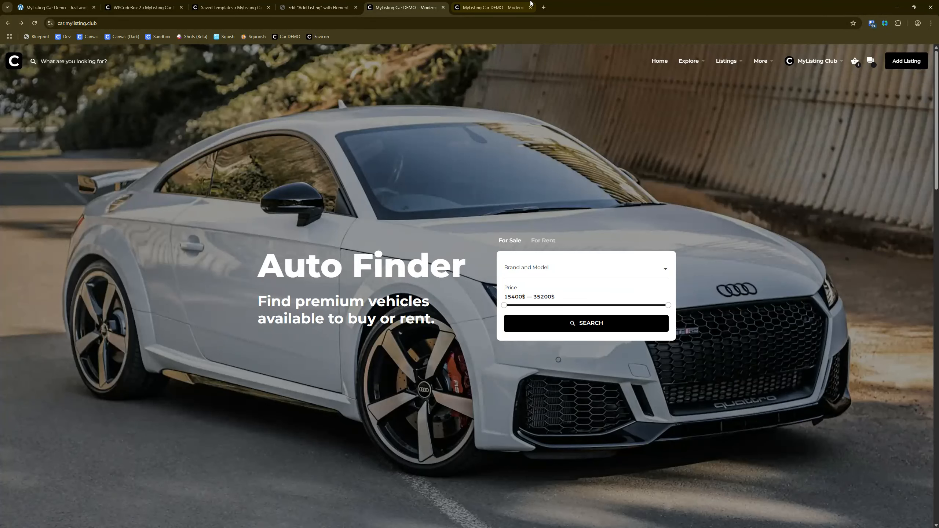
pyautogui.click(855, 60)
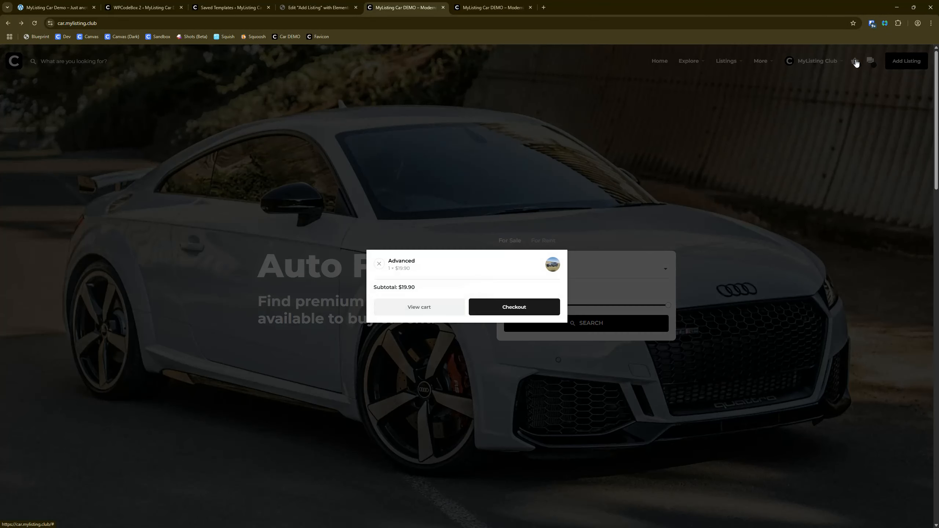
pyautogui.click(415, 313)
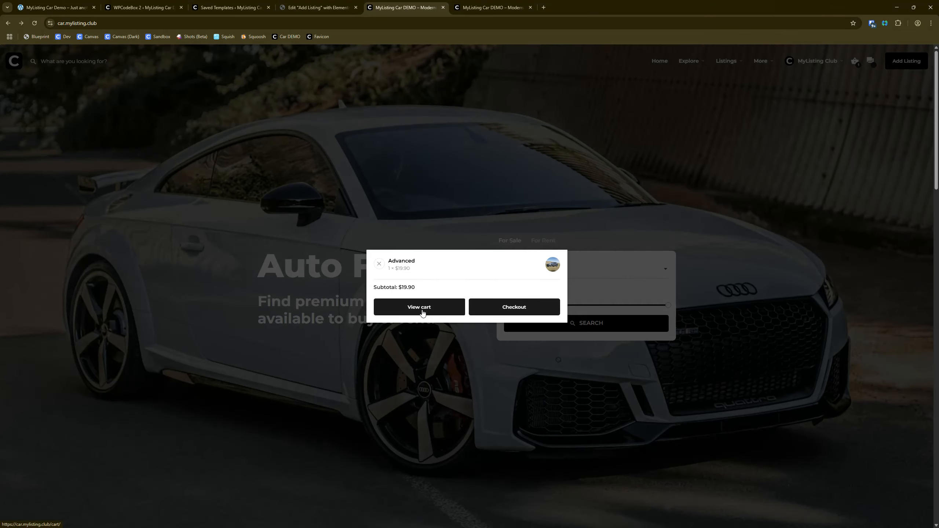
# Step: View the header cart popup in the other home page tab for comparison, and dismiss the popups in both tabs
pyautogui.click(492, 7)
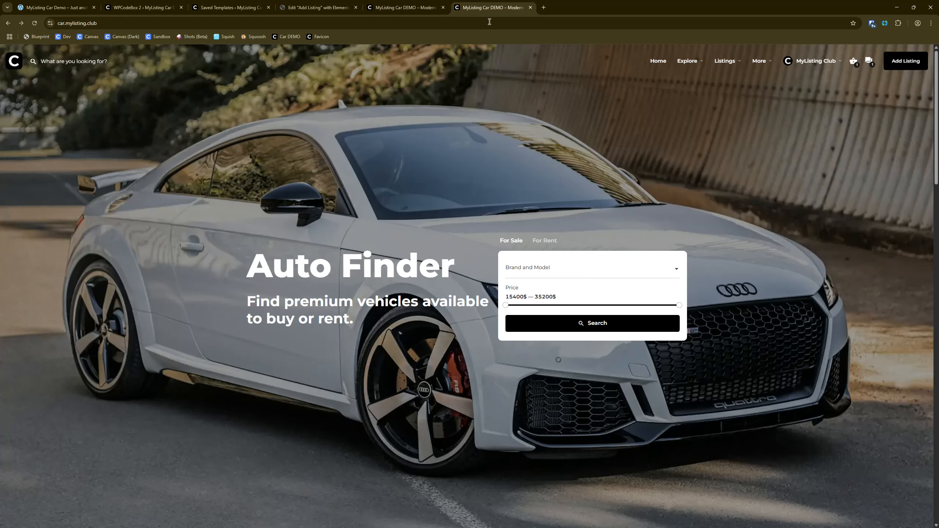
pyautogui.click(854, 62)
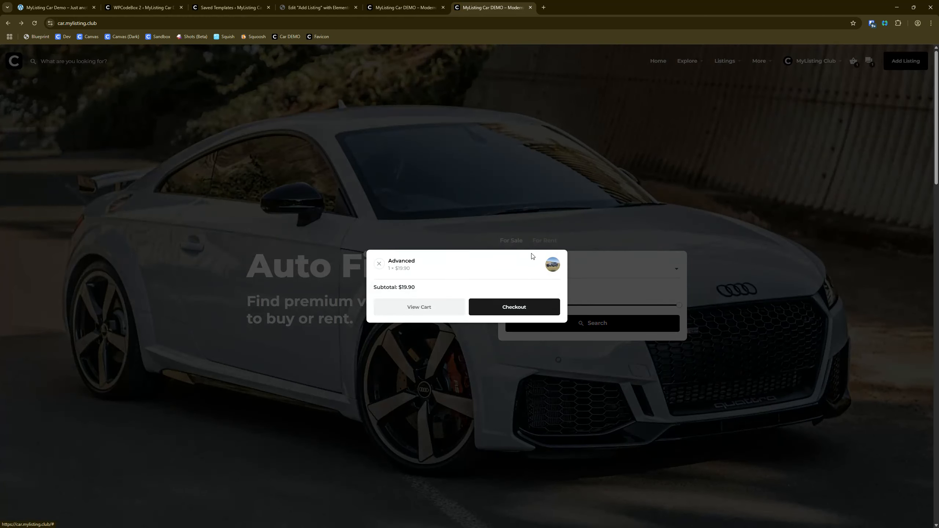
pyautogui.click(620, 187)
pyautogui.click(409, 5)
pyautogui.click(846, 95)
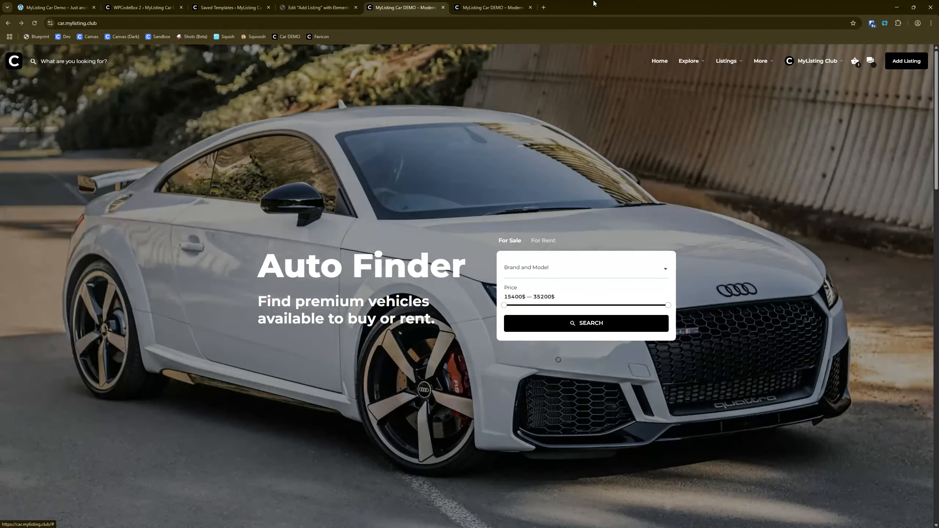
# Step: Open the direct messages popup on the styled home page, view the existing conversation, and return to the page
pyautogui.click(491, 7)
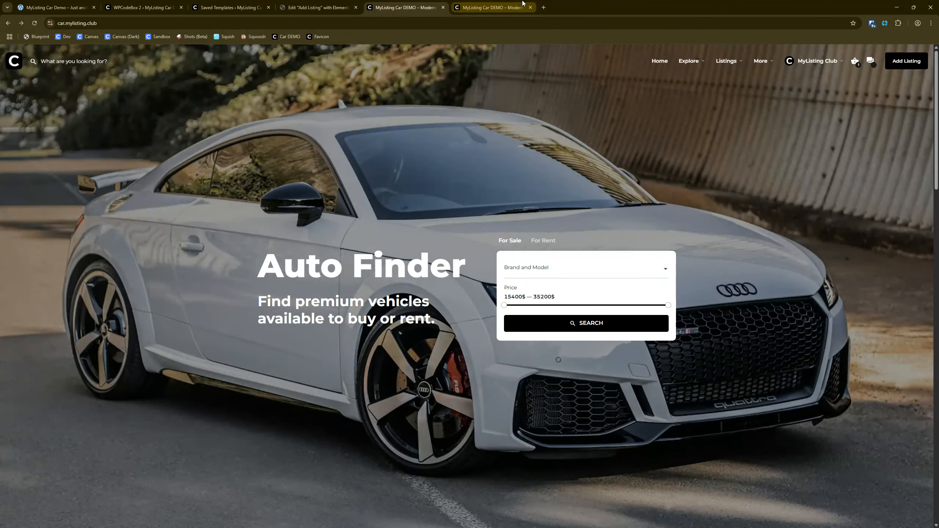
pyautogui.click(871, 60)
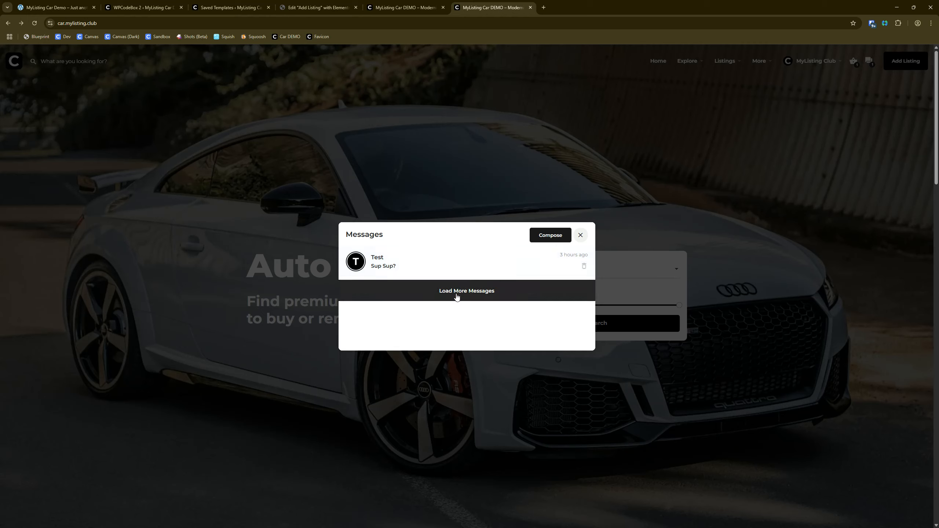
pyautogui.click(421, 268)
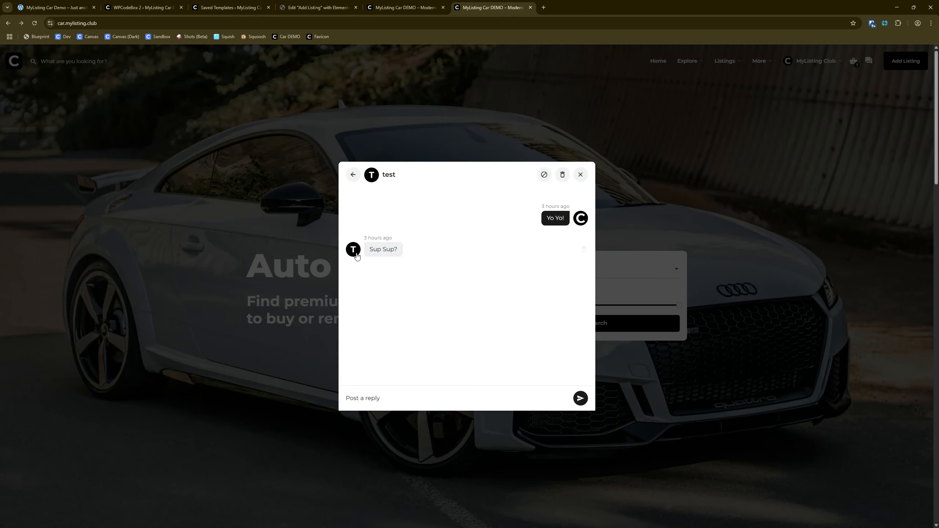
pyautogui.click(352, 176)
pyautogui.click(353, 175)
pyautogui.click(735, 138)
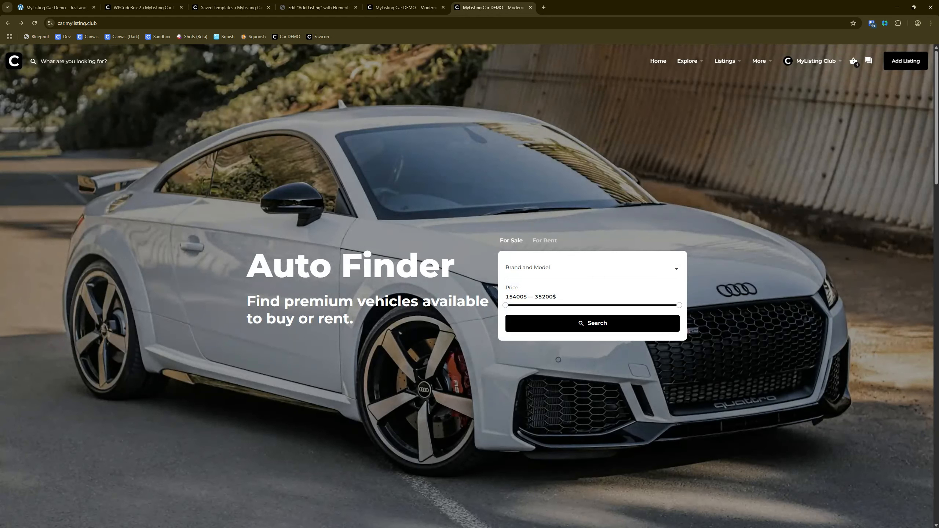
# Step: Look through the home page sections down to the footer, reload the page and return to its hero section
pyautogui.scroll(-5, 436, 306)
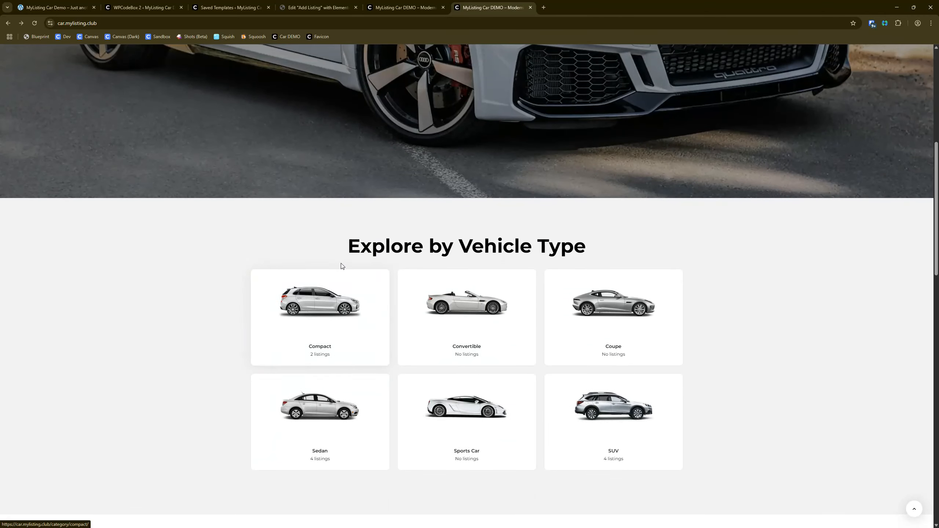
pyautogui.scroll(-5, 300, 266)
pyautogui.scroll(-10, 219, 237)
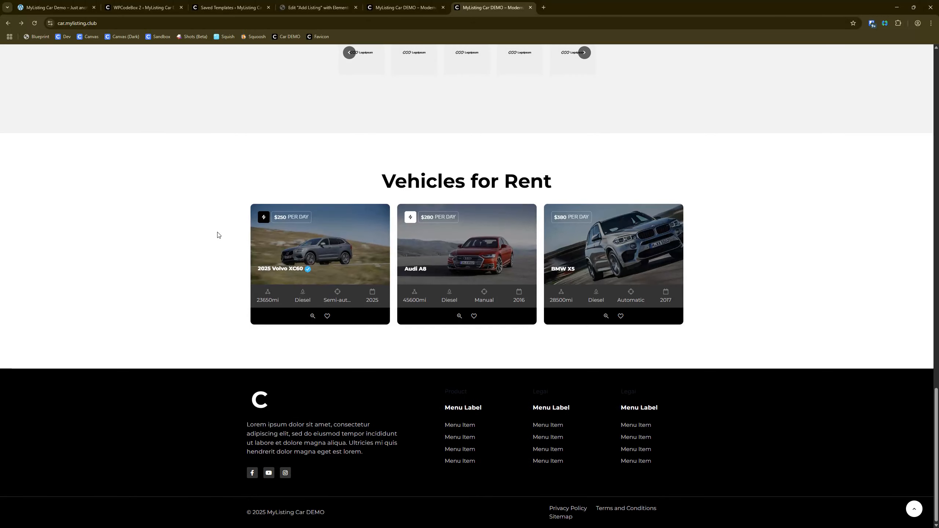
pyautogui.click(34, 24)
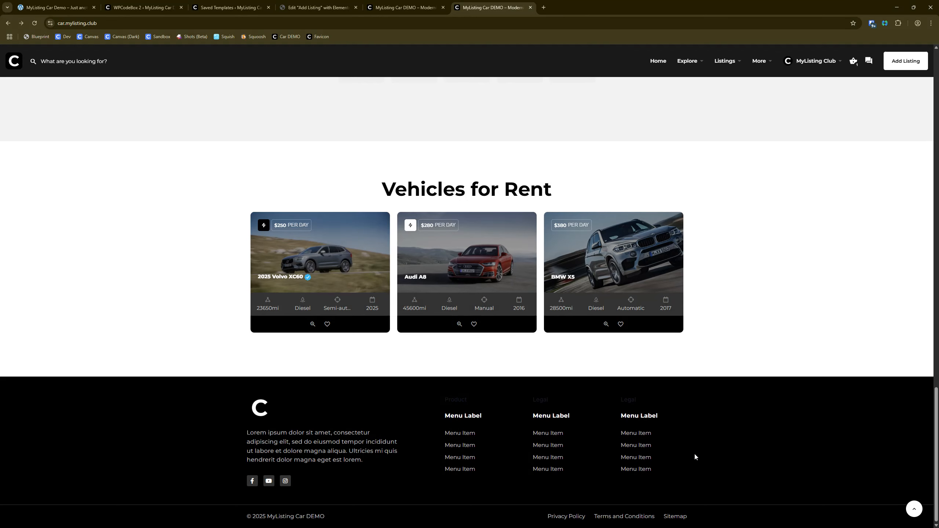
pyautogui.scroll(20, 691, 457)
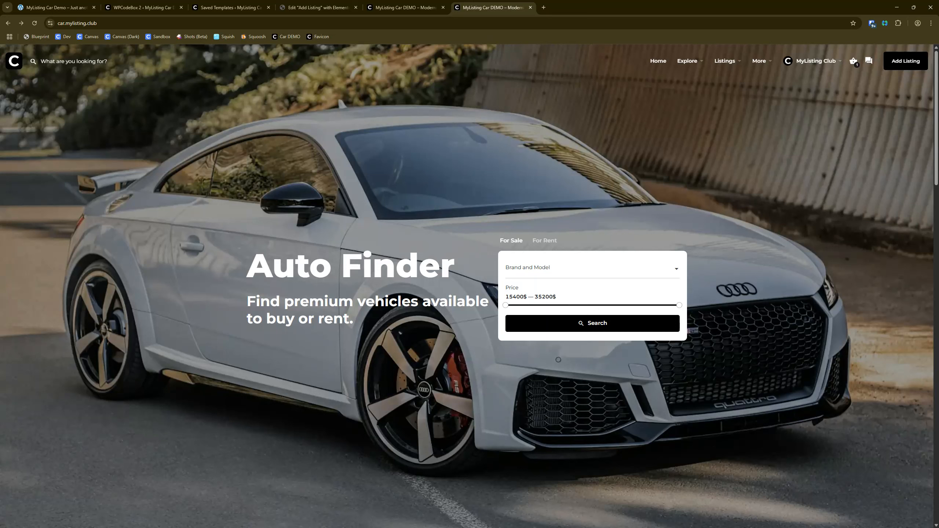
# Step: From WPCodeBox, open the Theme Tools Performance settings in a new tab and switch to it
pyautogui.click(143, 7)
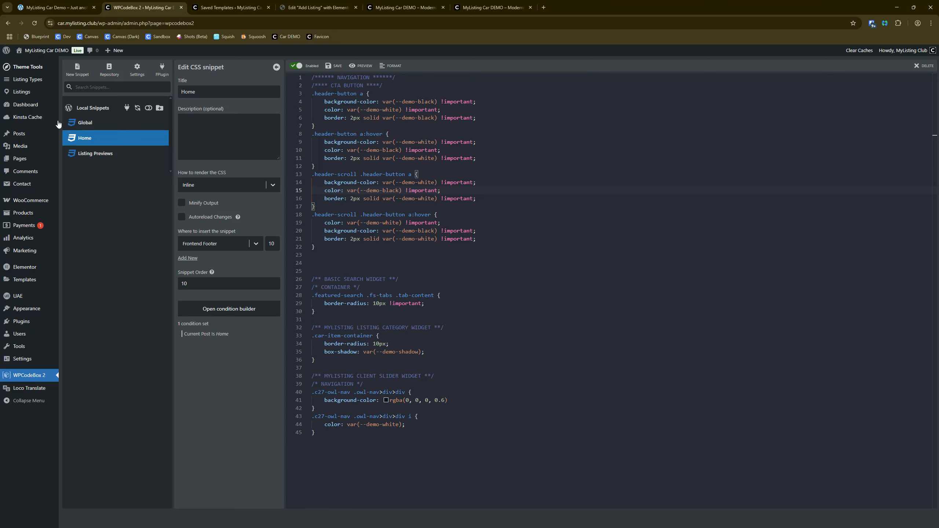
pyautogui.moveTo(41, 67)
pyautogui.rightClick(73, 78)
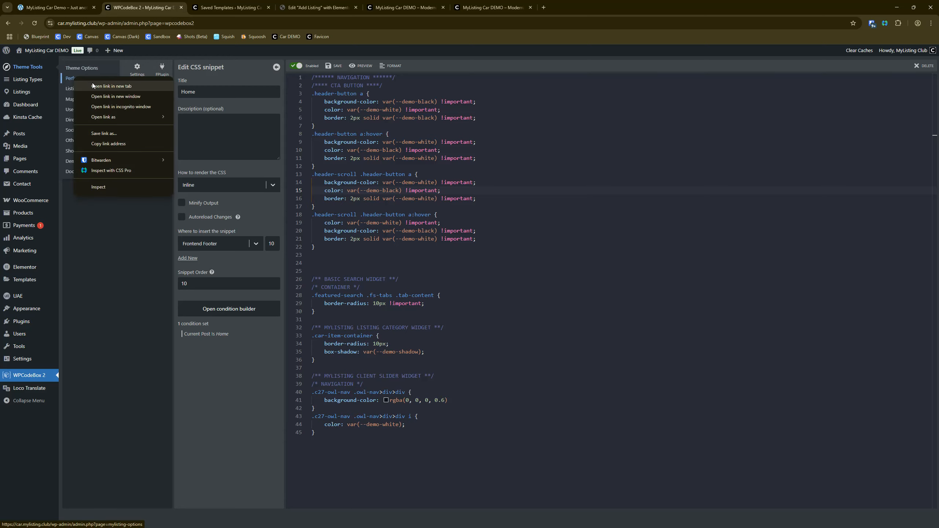
pyautogui.click(111, 86)
pyautogui.click(142, 7)
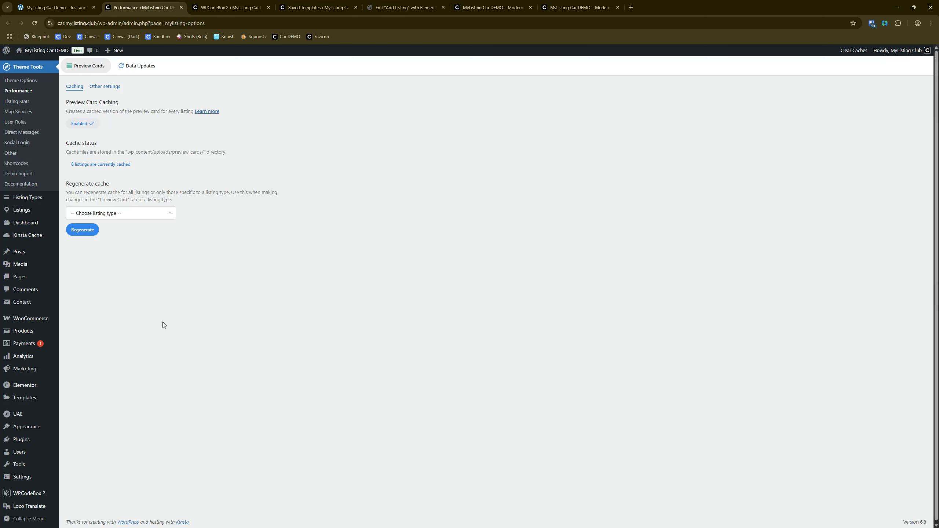
pyautogui.press('ctrl')
pyautogui.press('ctrl')
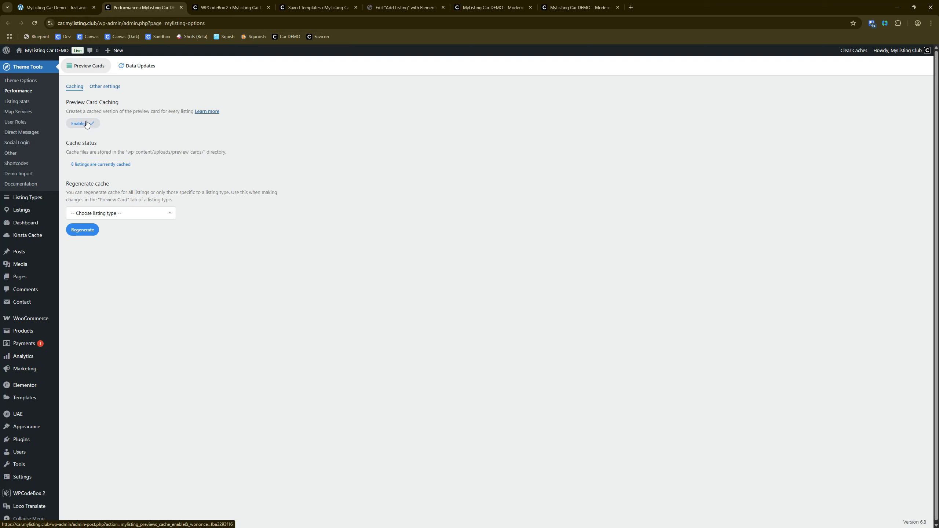
pyautogui.press('ctrl')
pyautogui.press('ctrl')
pyautogui.press('ctrl')
pyautogui.press('ctrl')
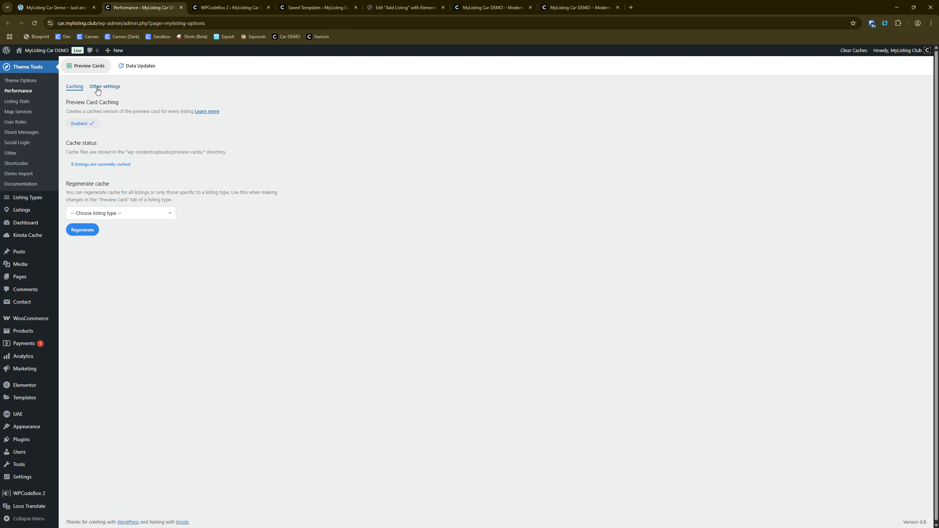
pyautogui.press('ctrl')
pyautogui.press('ctrl')
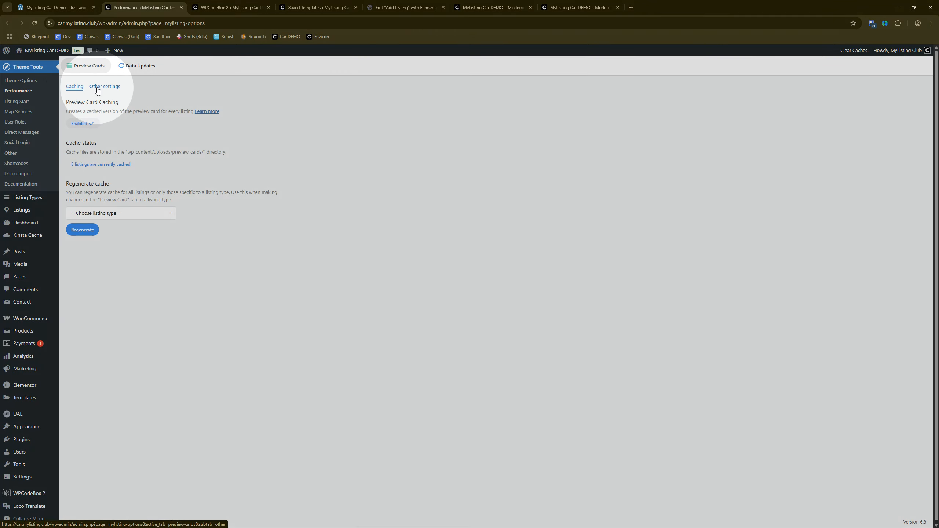
# Step: In the preview cards' Other settings, set the background image/gallery picture quality to woocommerce_single (600 x auto)
pyautogui.click(97, 88)
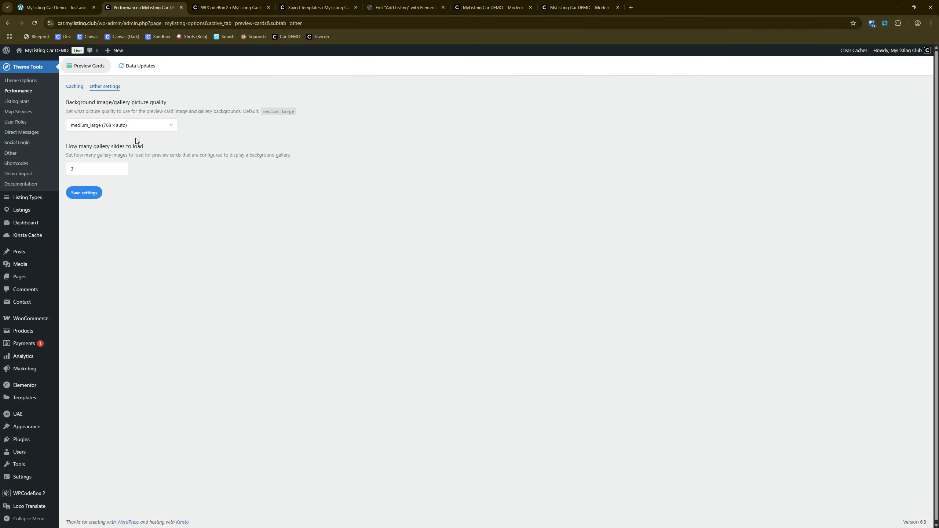
pyautogui.press('ctrl')
pyautogui.press('ctrl')
pyautogui.click(135, 125)
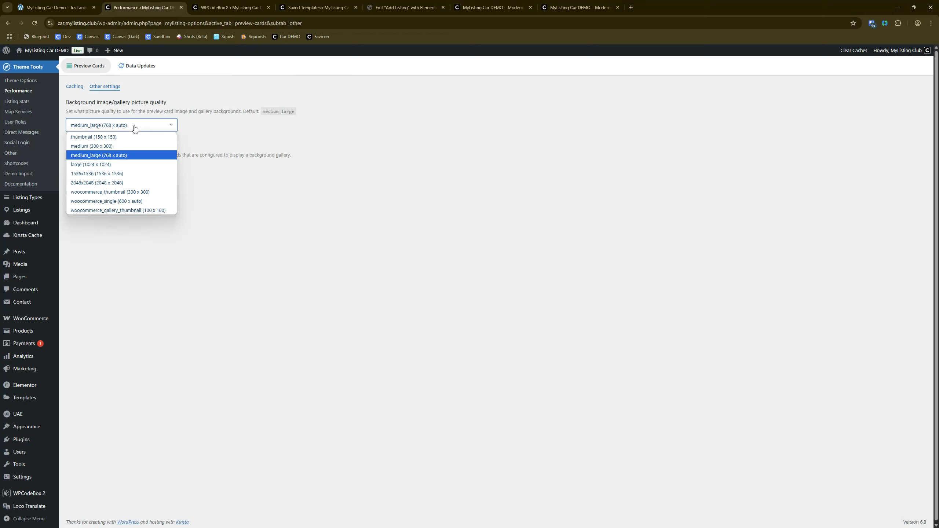
pyautogui.click(116, 202)
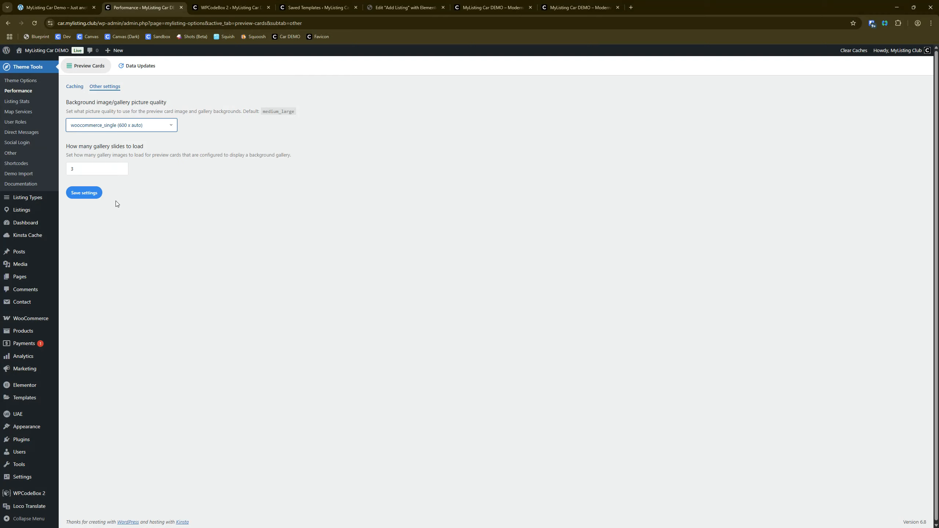
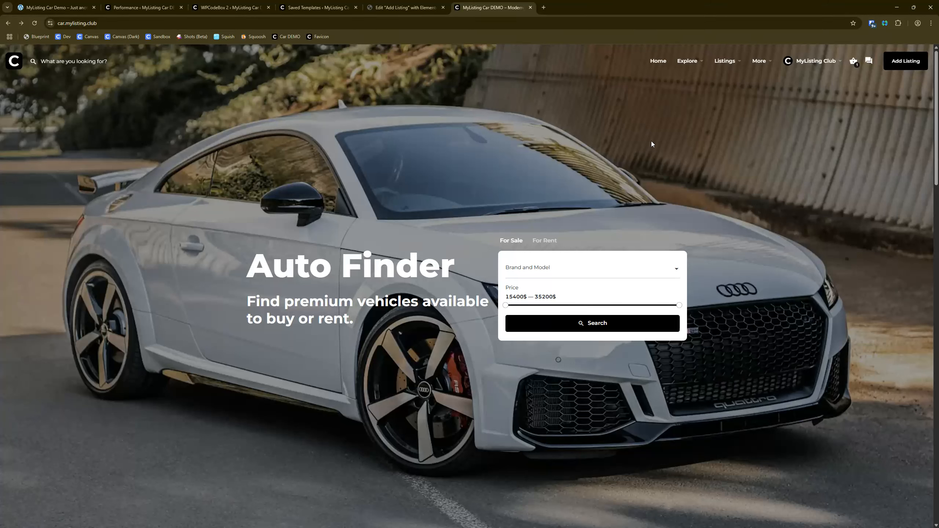
# Step: From the car demo's dashboard, open the Pages list, then open the Menus screen in a new tab and switch to it
pyautogui.moveTo(685, 63)
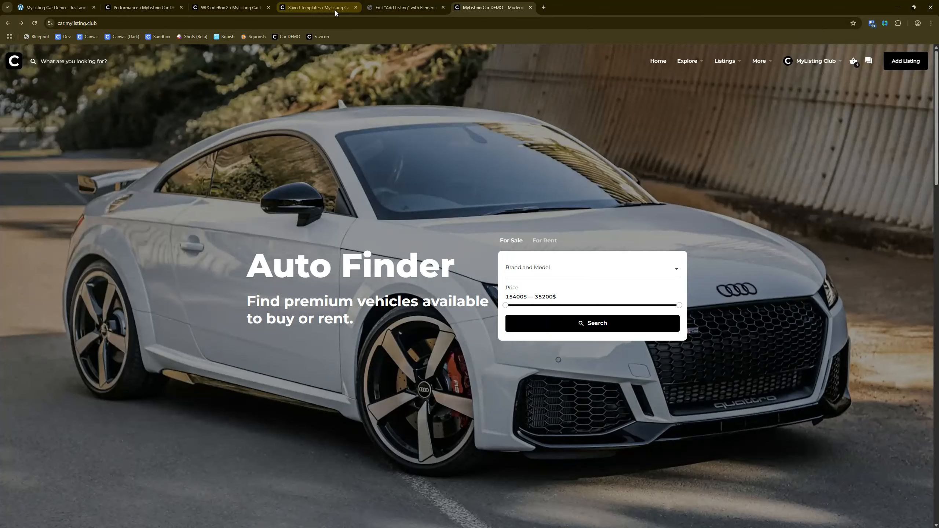
pyautogui.click(142, 7)
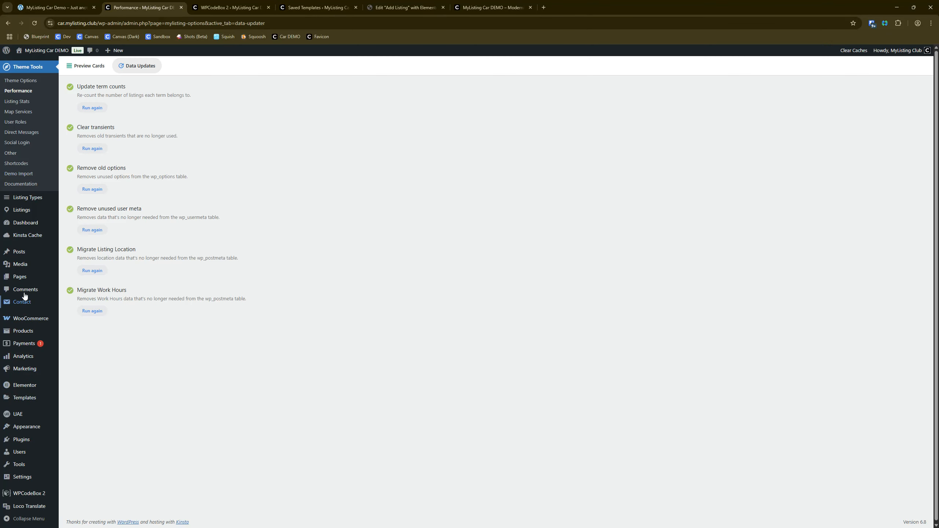
pyautogui.click(24, 278)
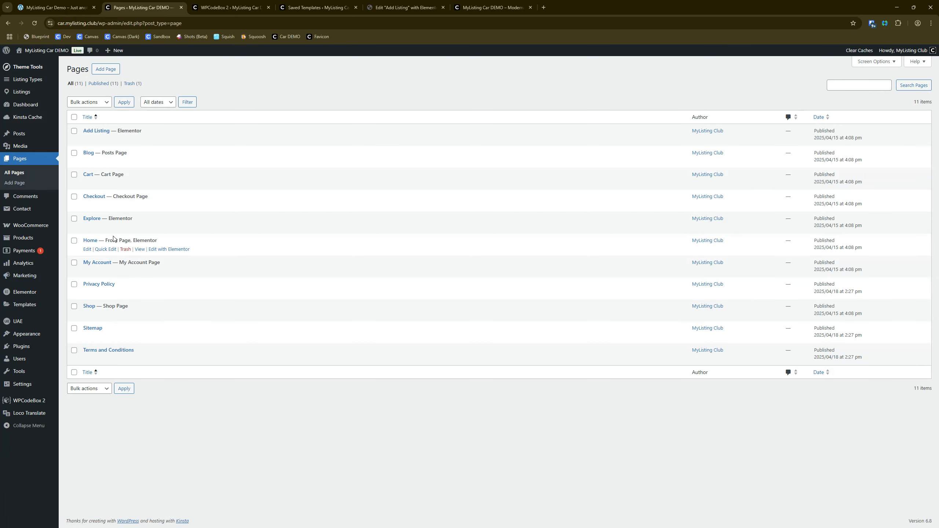
pyautogui.moveTo(27, 334)
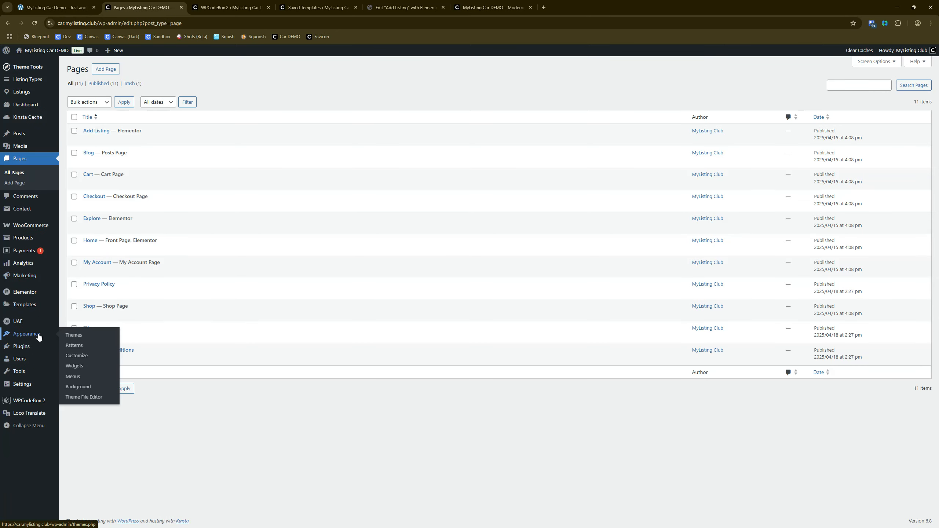
pyautogui.rightClick(80, 379)
pyautogui.click(97, 385)
pyautogui.click(215, 11)
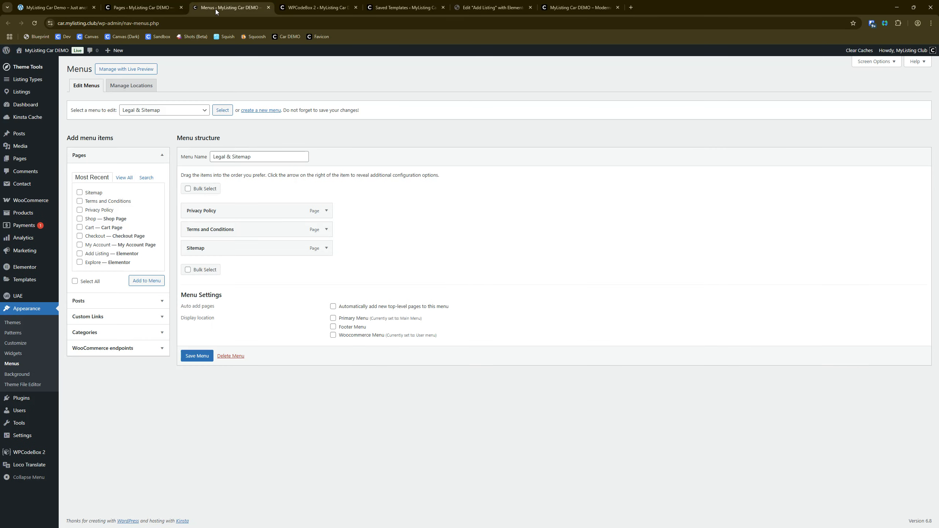
# Step: Load Main Menu (Primary Menu) for editing and remove the Explore sub item nested under Explore
pyautogui.click(154, 111)
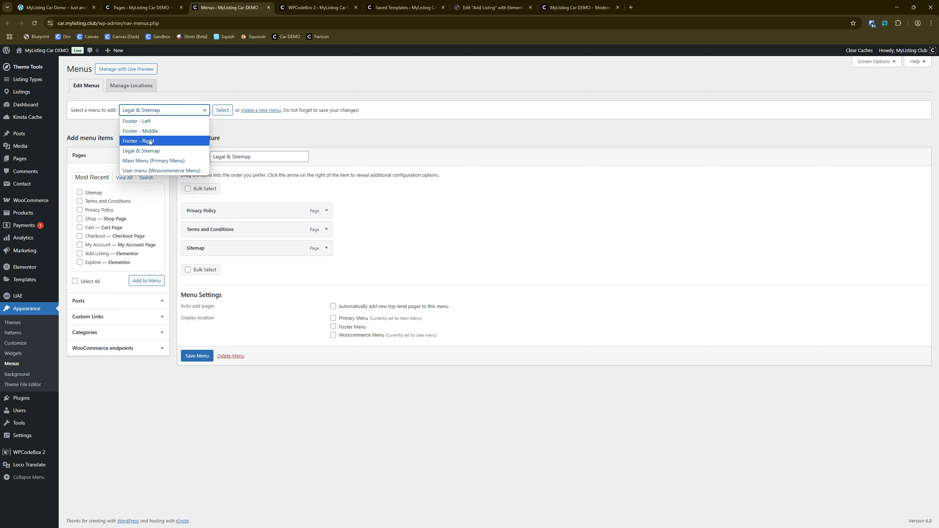
pyautogui.click(149, 161)
pyautogui.click(224, 113)
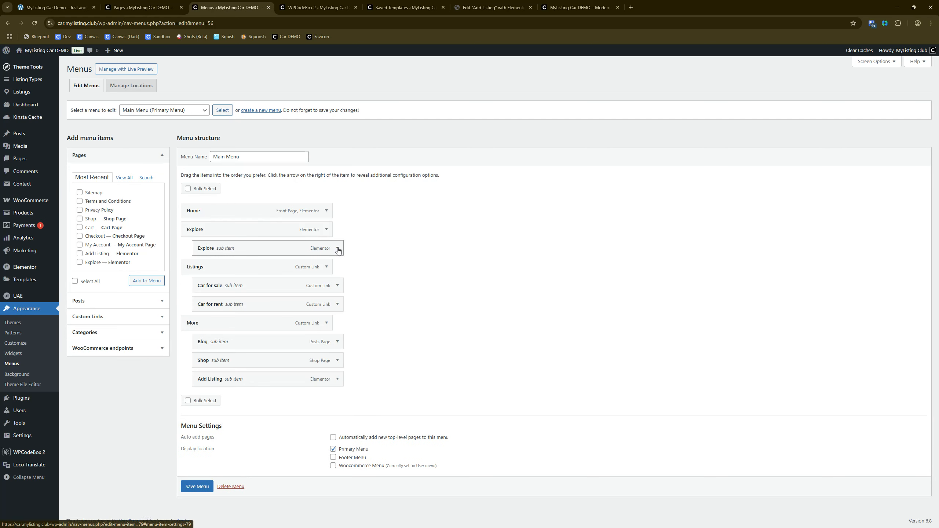
pyautogui.click(338, 249)
pyautogui.click(259, 337)
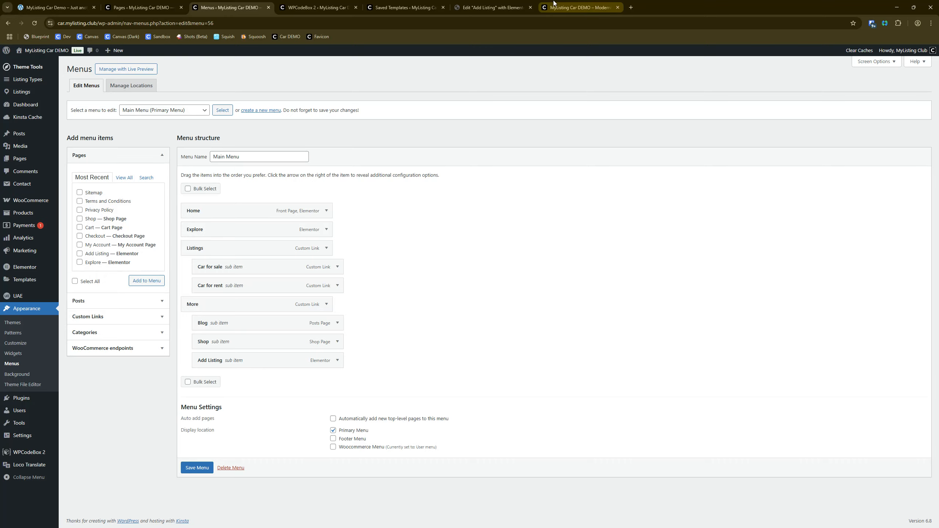
# Step: After checking the live header navigation, nest Car for sale and Car for rent under Explore and remove the Listings item
pyautogui.click(582, 8)
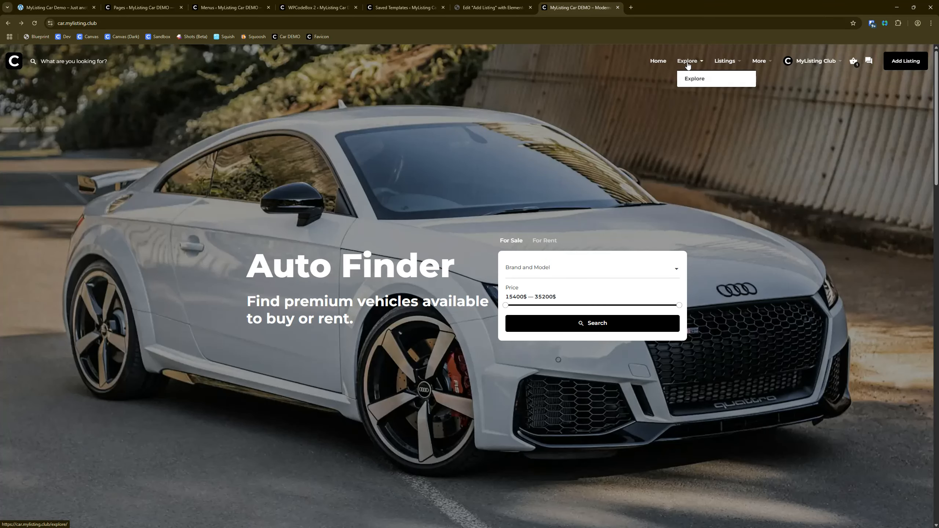
pyautogui.moveTo(720, 68)
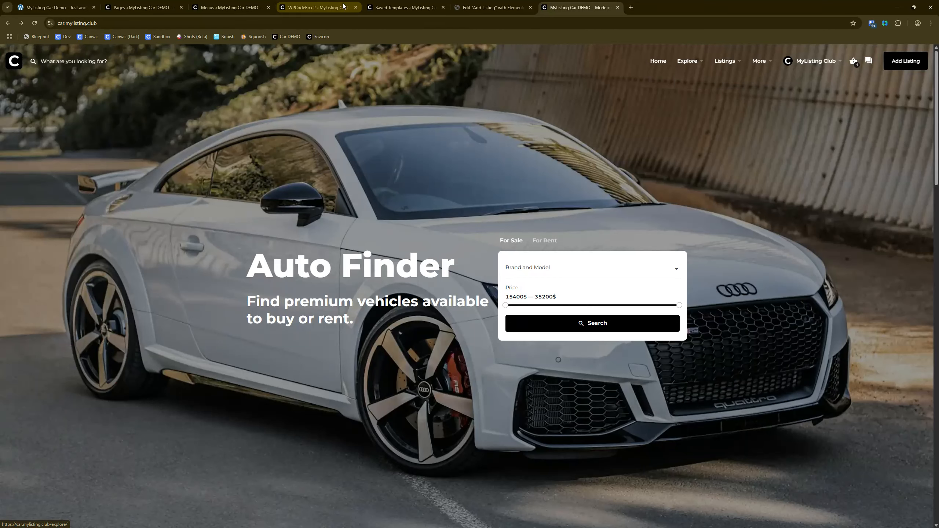
pyautogui.click(229, 8)
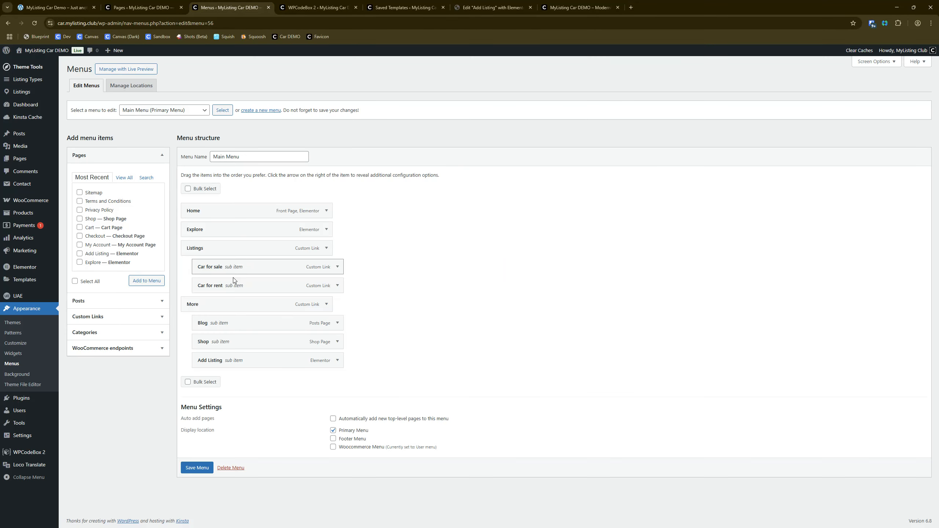
pyautogui.moveTo(230, 272); pyautogui.dragTo(233, 250)
pyautogui.moveTo(234, 289); pyautogui.dragTo(237, 268)
pyautogui.click(327, 290)
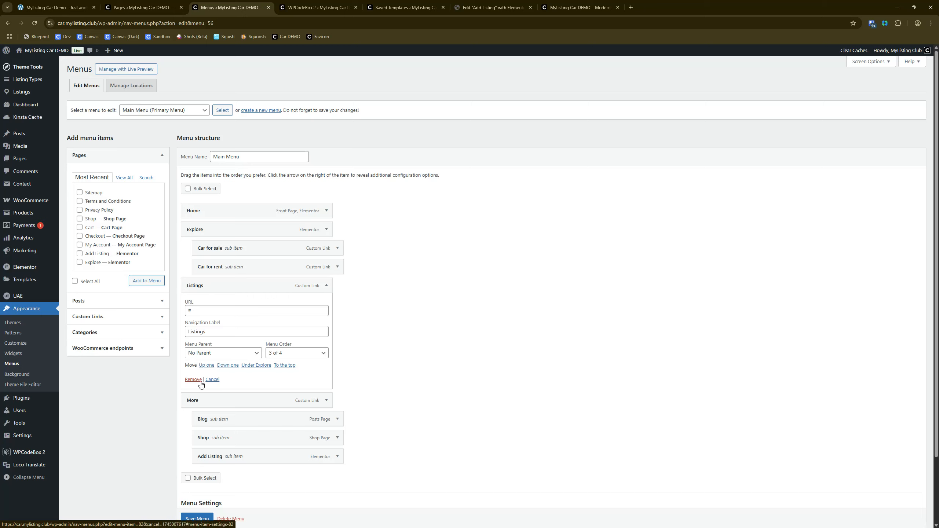
pyautogui.click(189, 380)
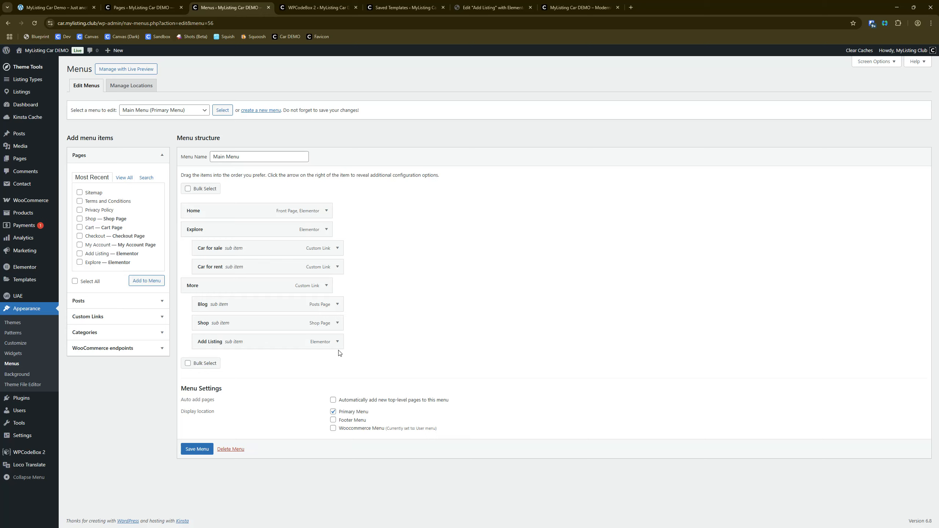
# Step: Compare with the live header's More menu and Add Listing button, then remove the Add Listing sub item from More
pyautogui.click(576, 7)
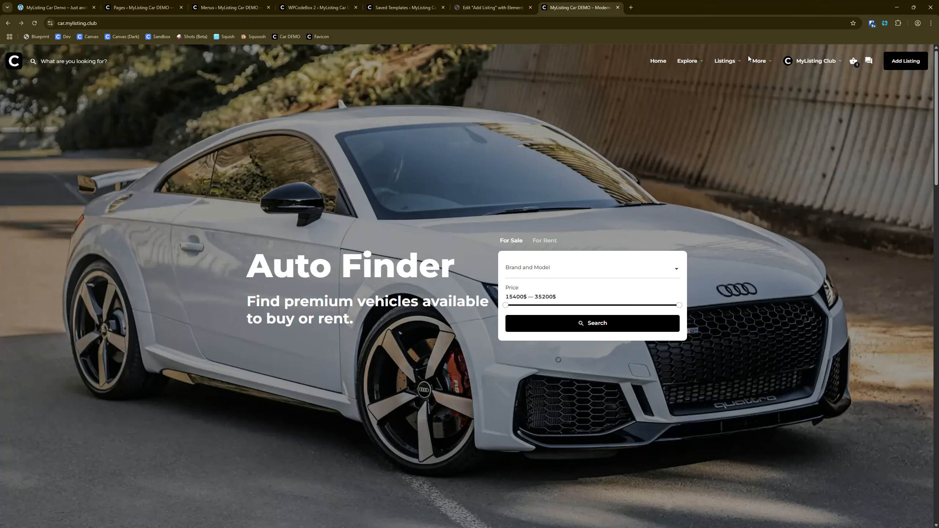
pyautogui.moveTo(757, 61)
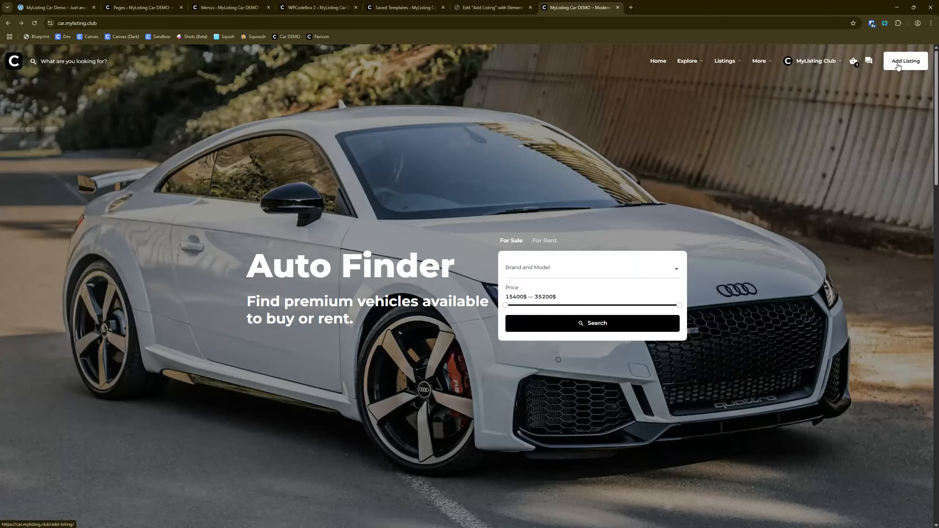
pyautogui.click(887, 66)
pyautogui.click(391, 6)
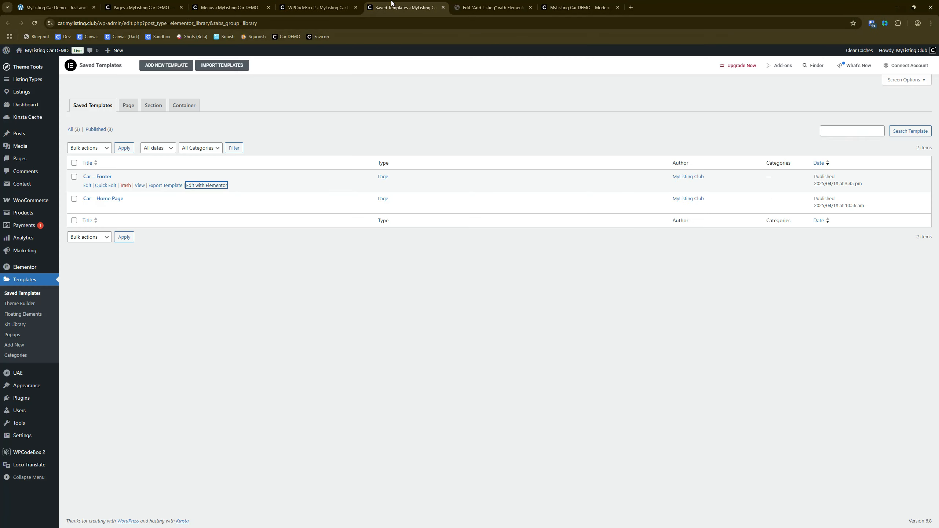
pyautogui.click(202, 6)
pyautogui.click(336, 341)
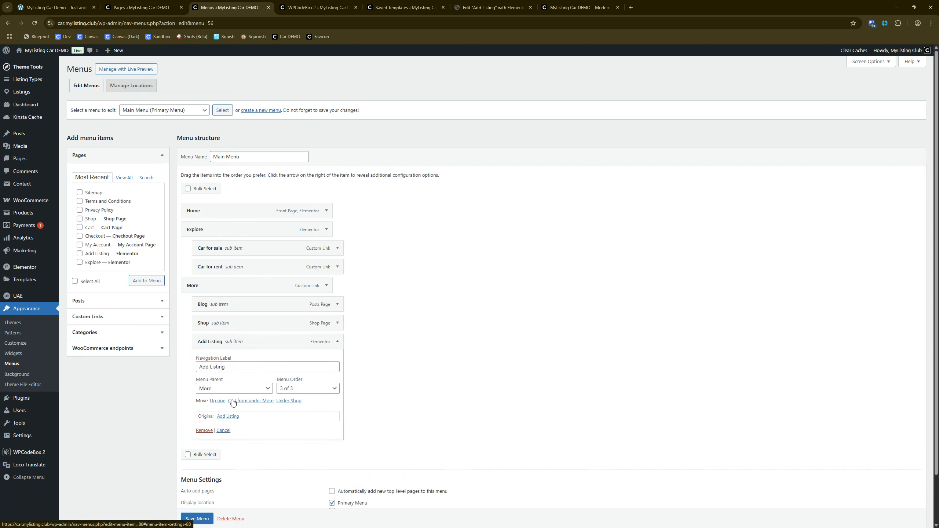
pyautogui.click(204, 430)
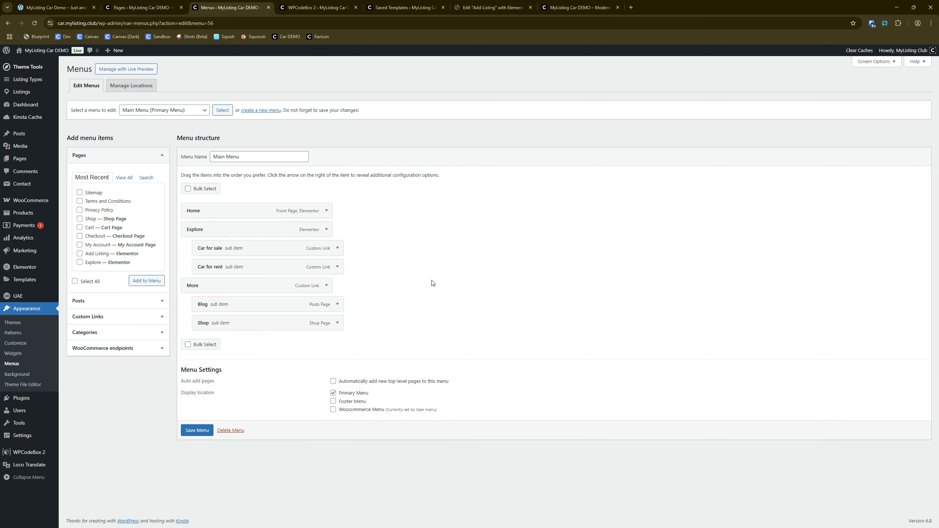
# Step: Check the Car for sale item's link settings, collapse the item, and save the Main Menu
pyautogui.click(337, 249)
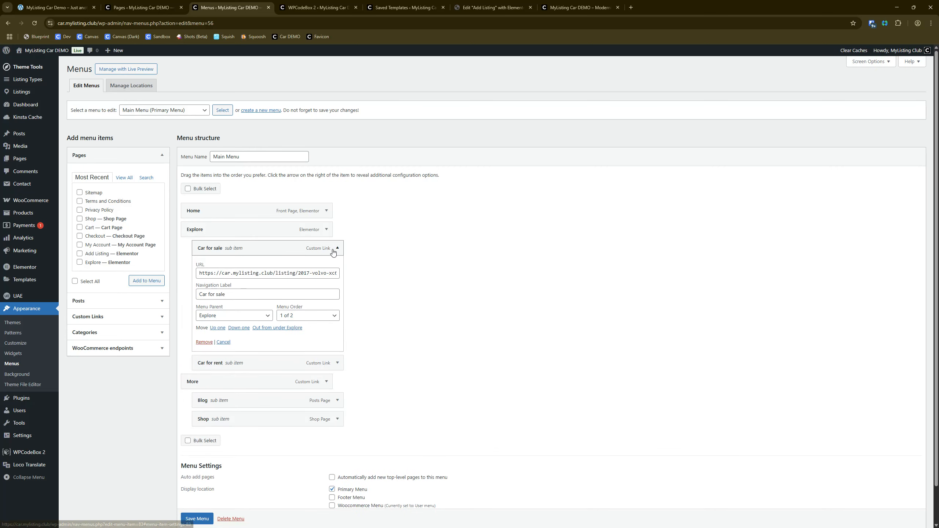
pyautogui.click(337, 249)
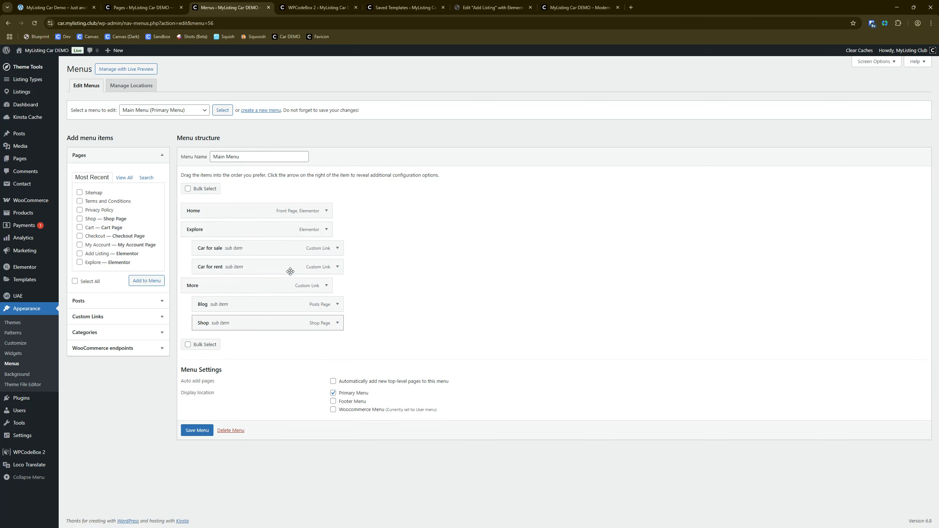
pyautogui.moveTo(576, 72); pyautogui.dragTo(220, 452)
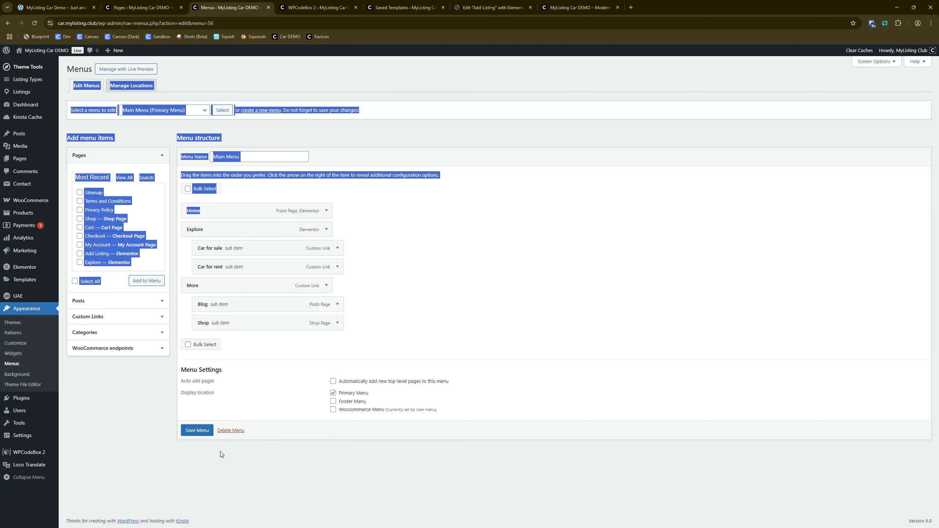
pyautogui.click(193, 439)
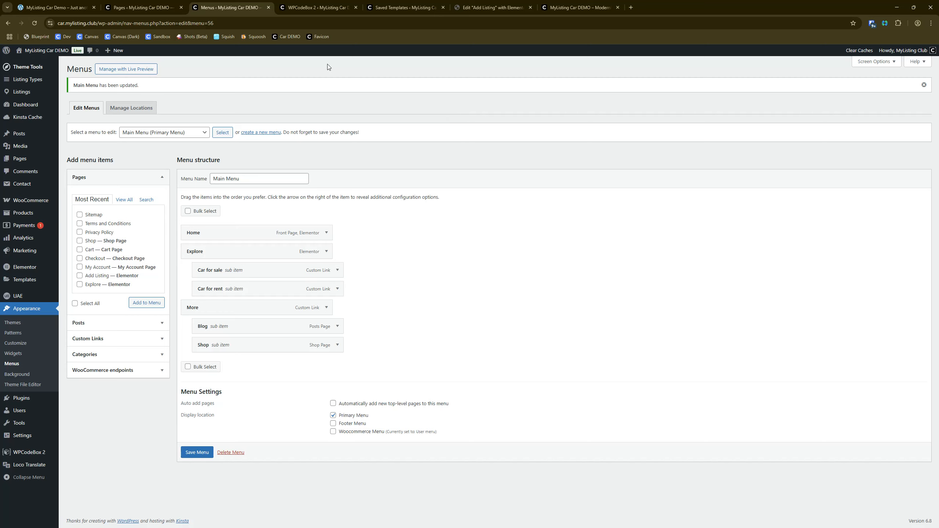
# Step: Reload the live home page and test the Car For Sale and Car For Rent links in the Explore submenu
pyautogui.click(143, 7)
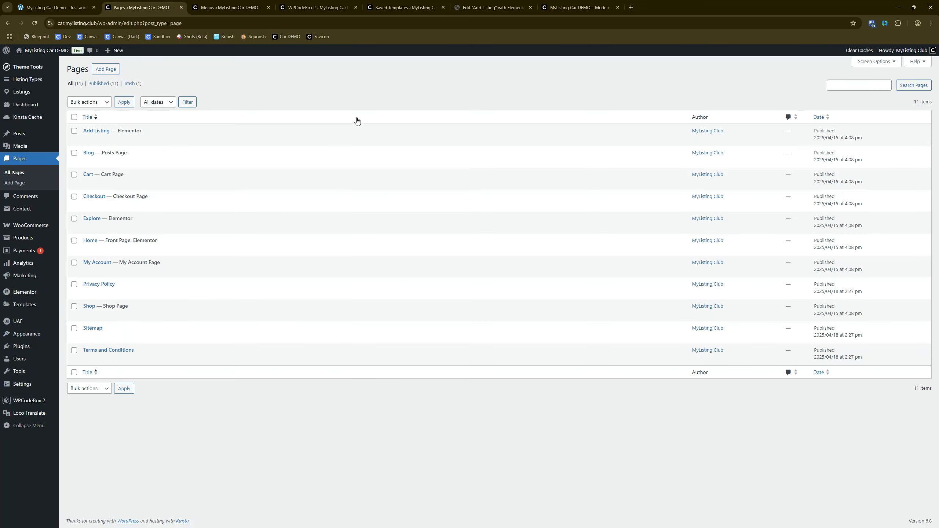
pyautogui.click(577, 7)
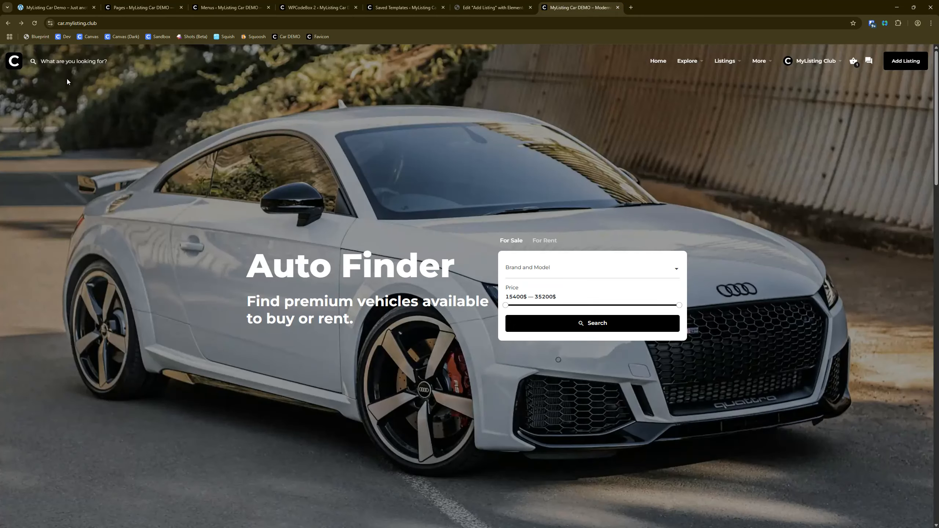
pyautogui.click(35, 23)
pyautogui.moveTo(727, 62)
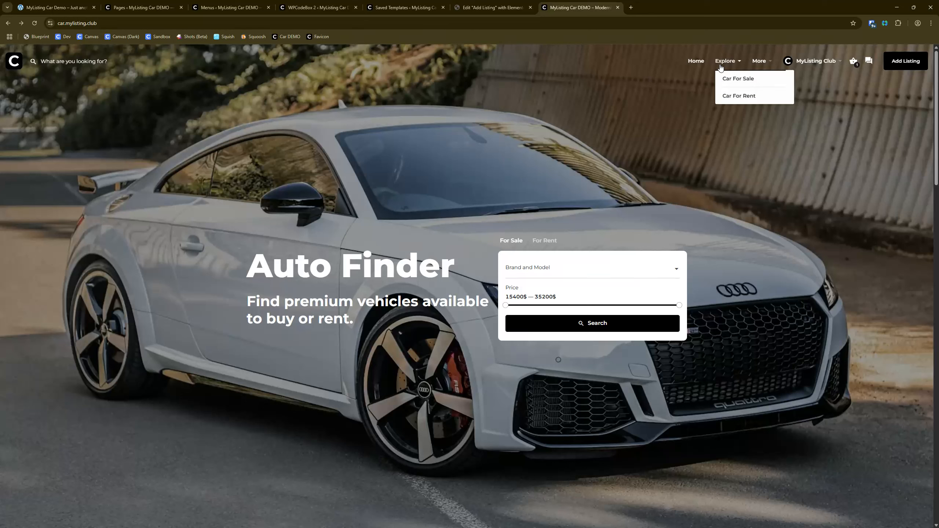
pyautogui.click(733, 80)
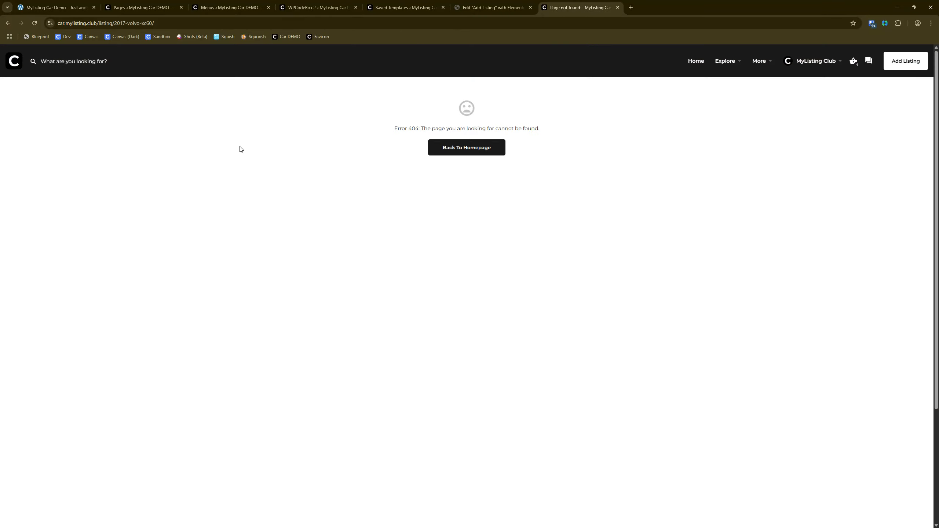
pyautogui.moveTo(726, 66)
pyautogui.click(739, 95)
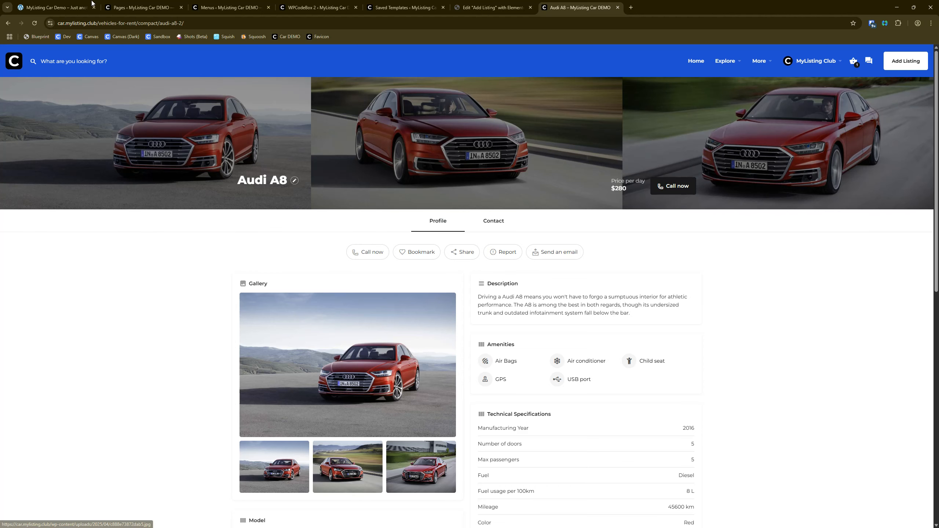
# Step: On the original MyListing car demo, open the for-sale listing from the Listings submenu, check its page, and go back
pyautogui.click(55, 7)
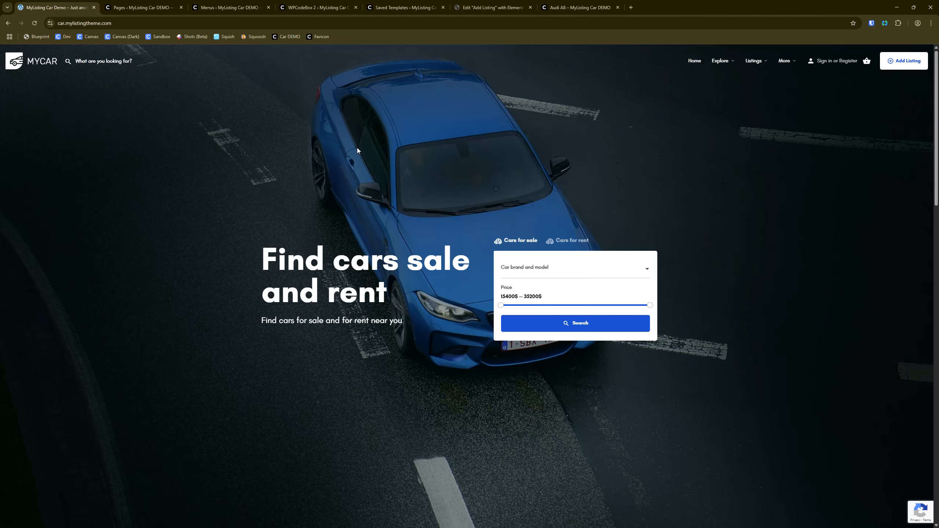
pyautogui.moveTo(754, 61)
pyautogui.click(762, 80)
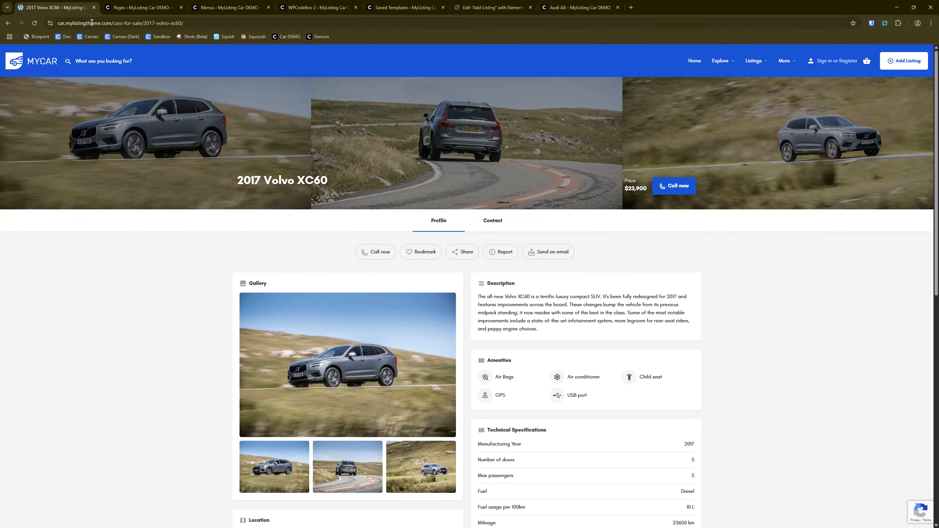
pyautogui.click(8, 66)
# Step: Return to the Main Menu structure and remove the Car for sale and Car for rent sub items from Explore
pyautogui.click(405, 8)
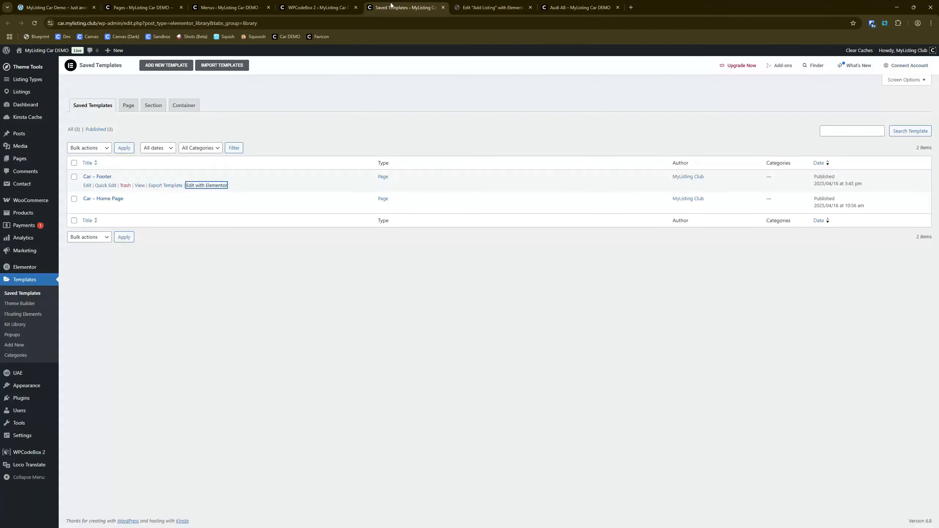
pyautogui.click(316, 7)
pyautogui.click(234, 8)
pyautogui.click(144, 3)
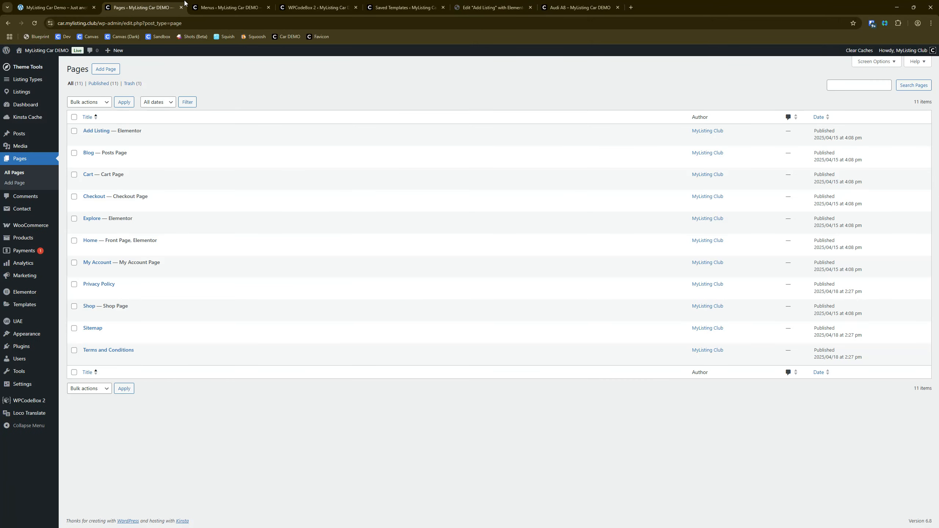
pyautogui.click(222, 7)
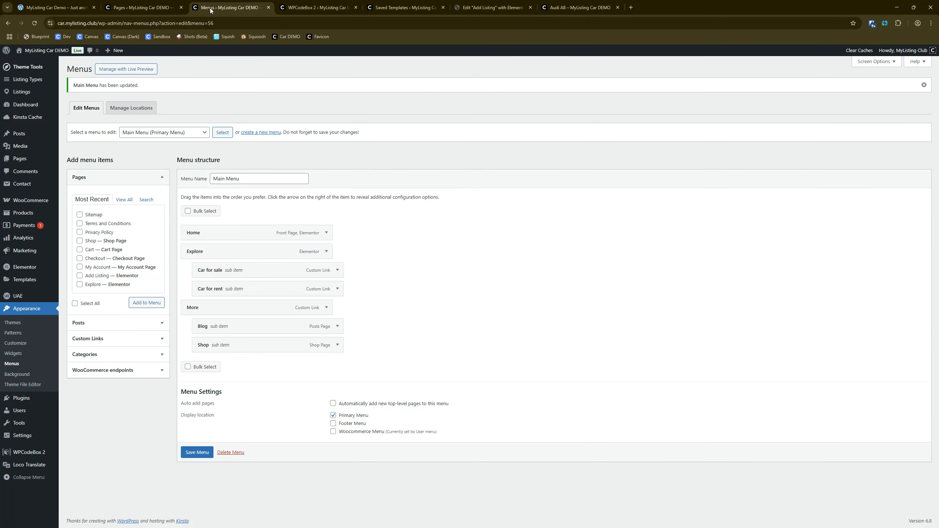
pyautogui.click(338, 272)
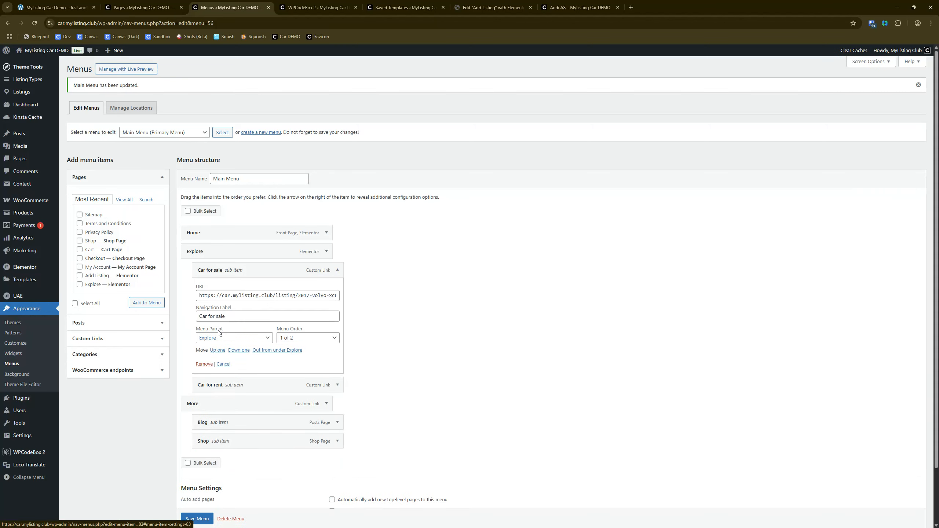
pyautogui.click(204, 368)
pyautogui.click(338, 270)
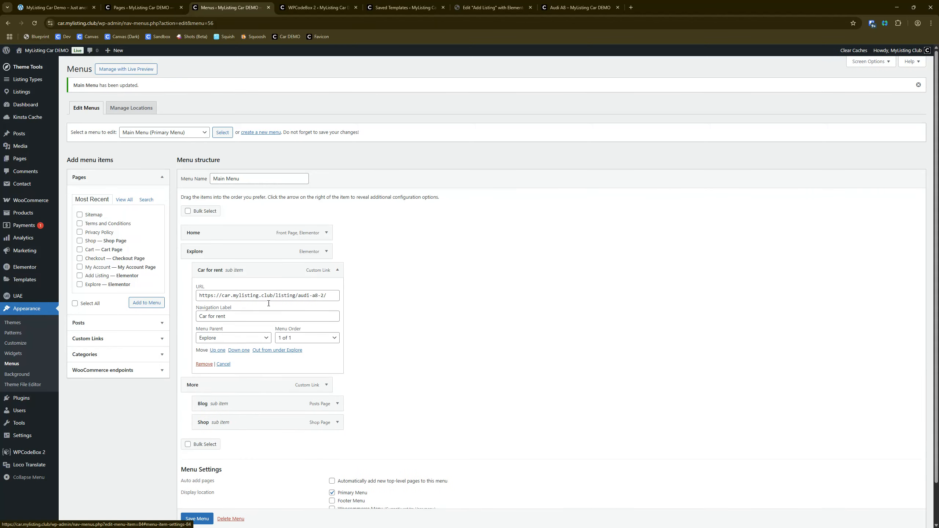
pyautogui.click(202, 366)
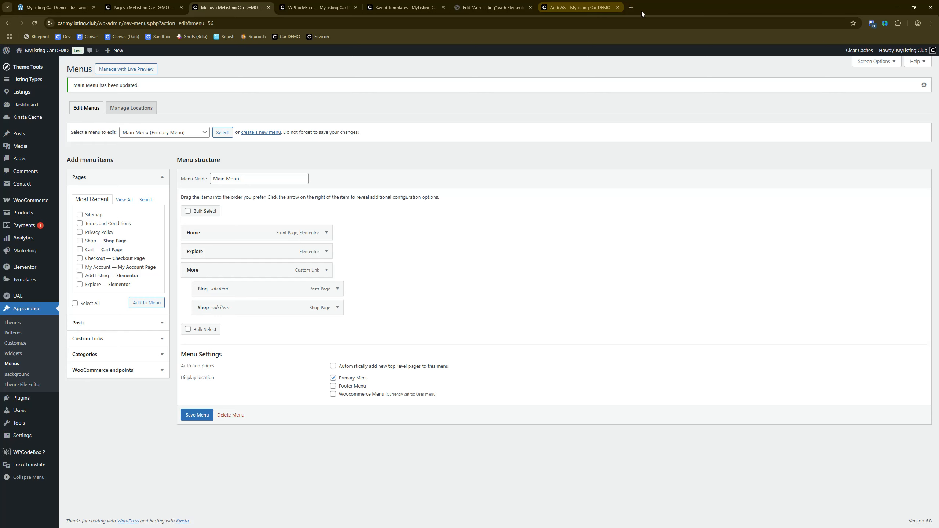
# Step: Switch to the live car demo site, go to its home page, and check the More submenu in the header
pyautogui.click(571, 3)
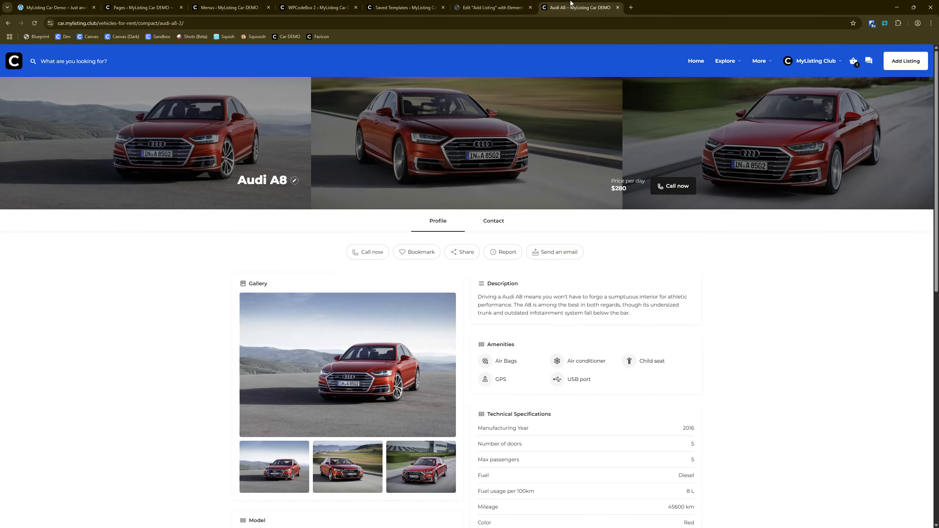
pyautogui.click(19, 61)
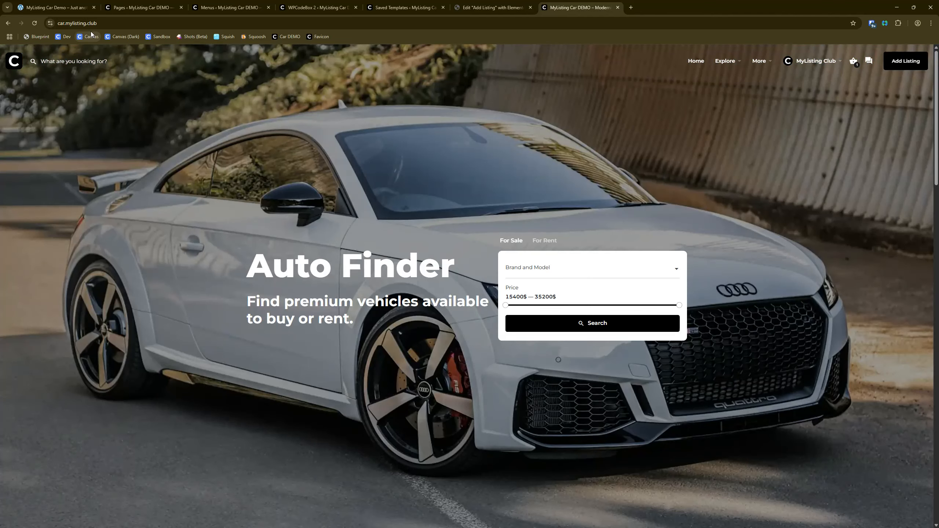
pyautogui.moveTo(756, 63)
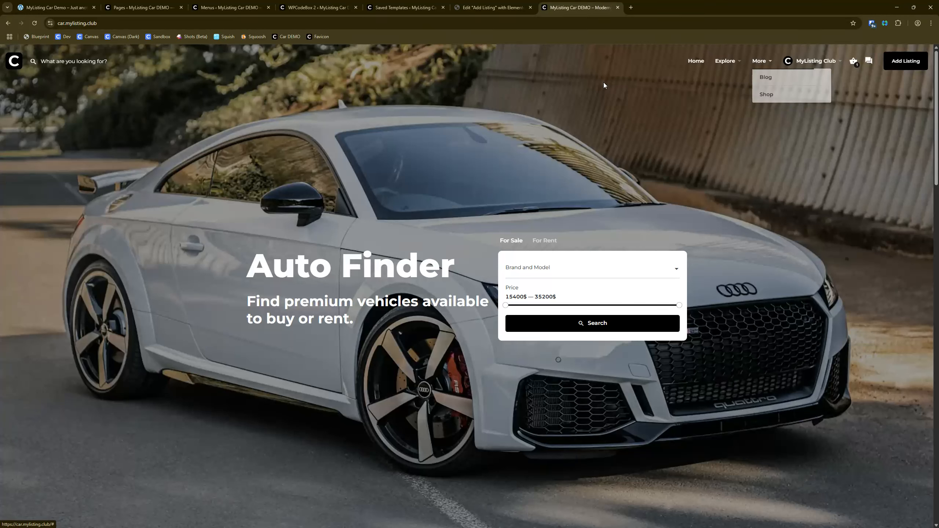
# Step: Save the Main Menu again, then reload the live home page and check the header navigation
pyautogui.click(218, 4)
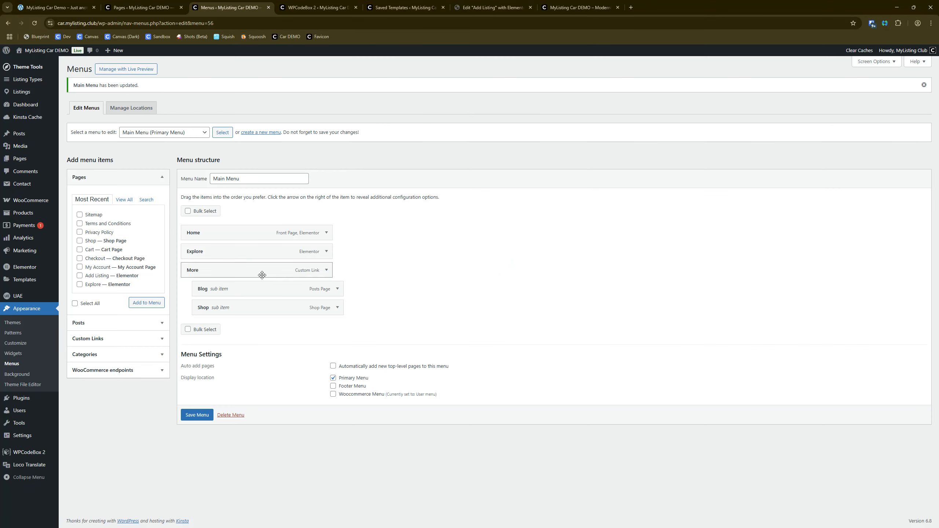
pyautogui.click(196, 421)
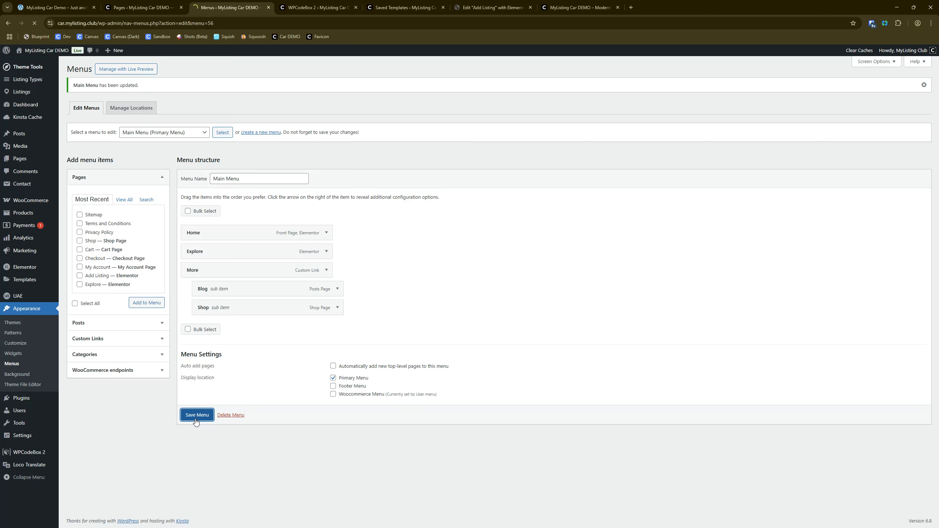
pyautogui.click(591, 6)
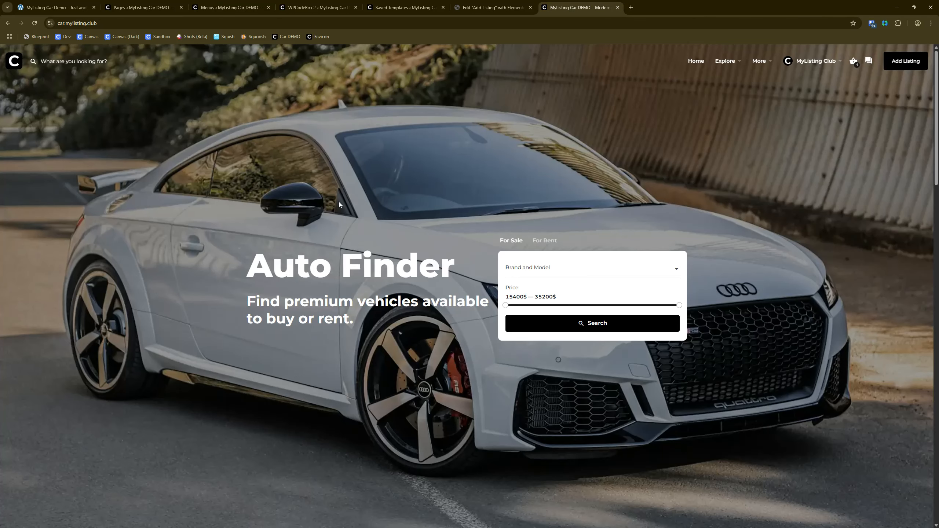
pyautogui.click(34, 23)
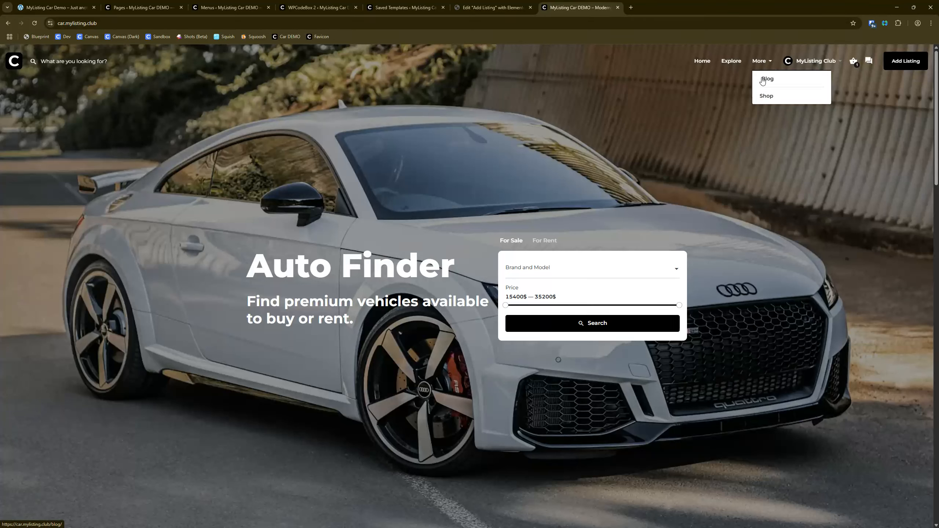
pyautogui.moveTo(812, 67)
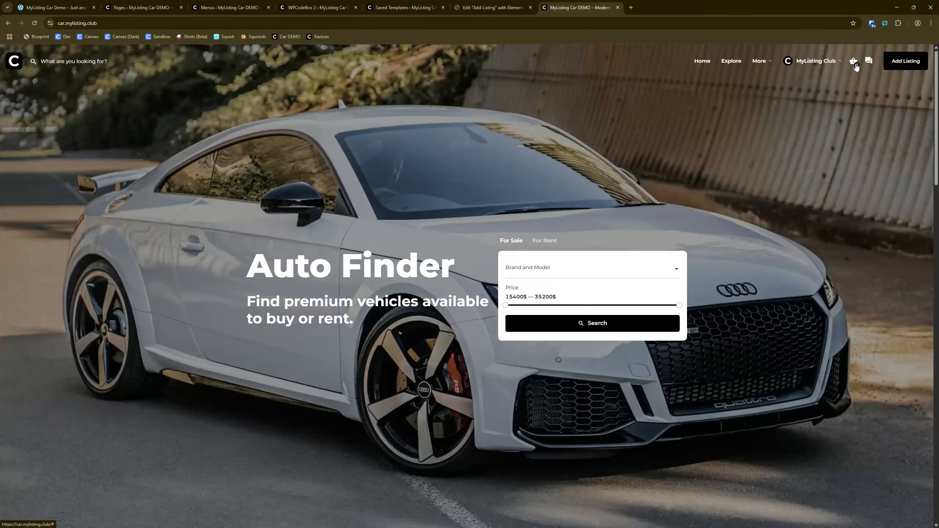
# Step: Open the Explore page and compare its listing preview cards with those on the home page, opened in a separate browser tab
pyautogui.click(727, 63)
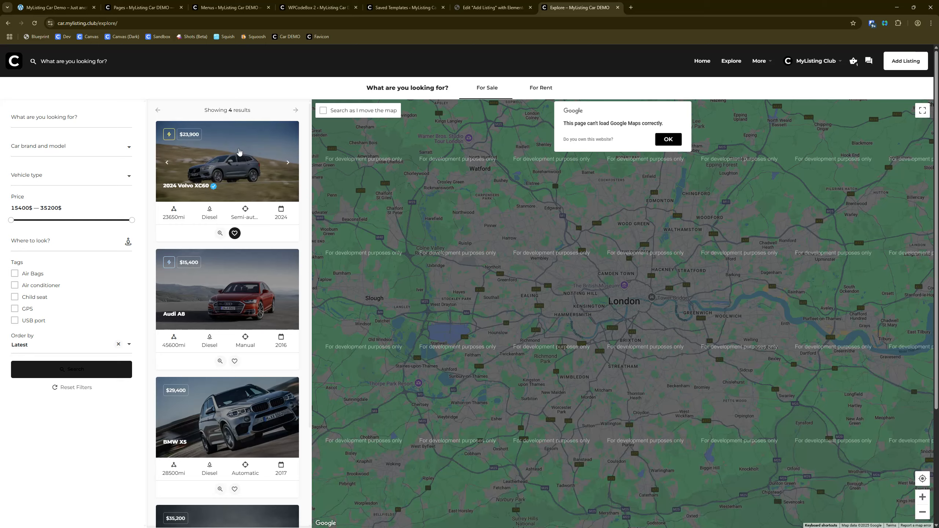
pyautogui.click(239, 151)
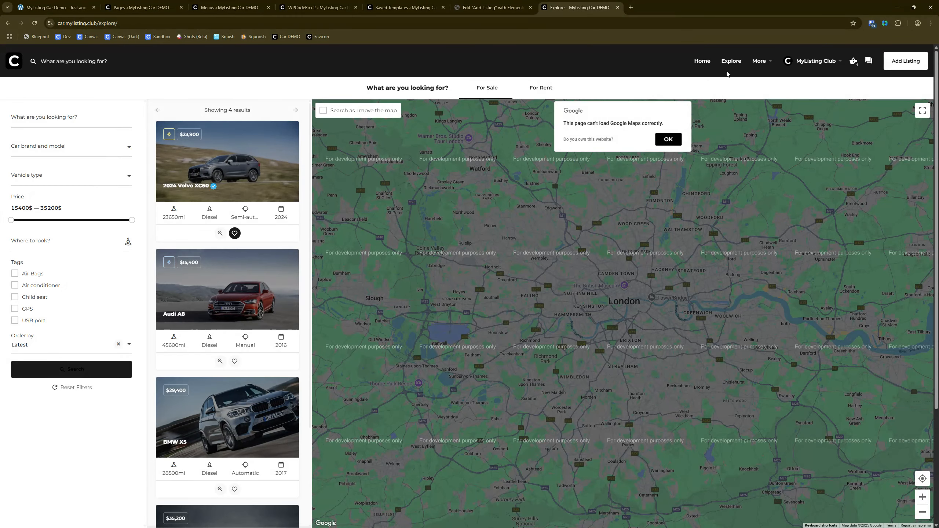
pyautogui.rightClick(701, 61)
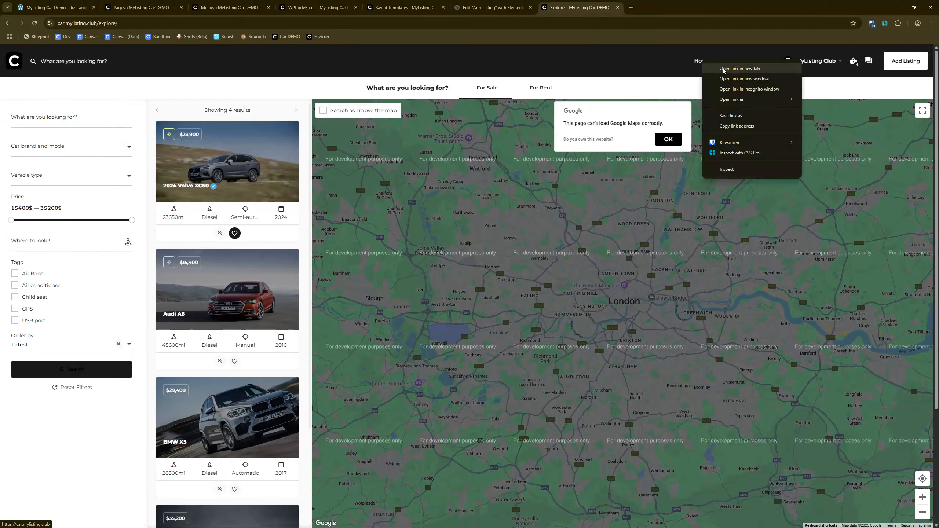
pyautogui.click(716, 69)
pyautogui.moveTo(641, 4); pyautogui.dragTo(574, 3)
pyautogui.scroll(-10, 328, 218)
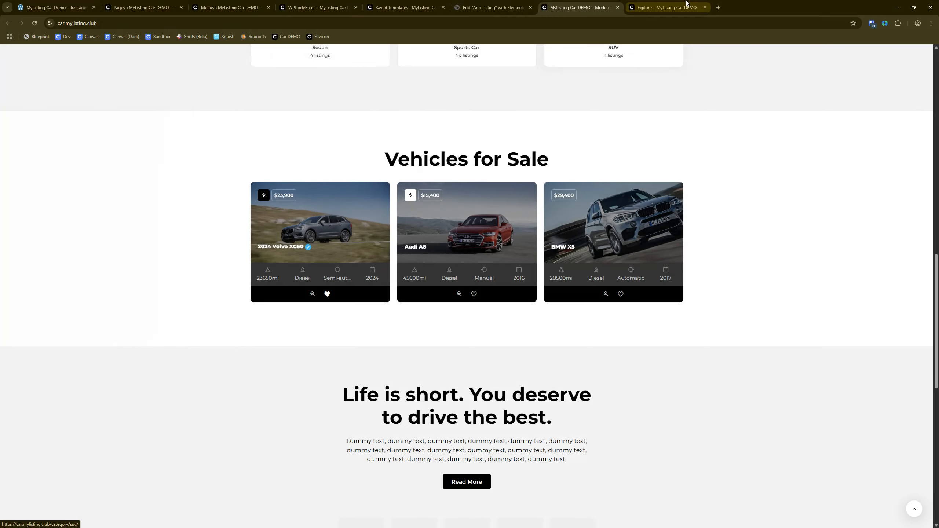
pyautogui.click(687, 5)
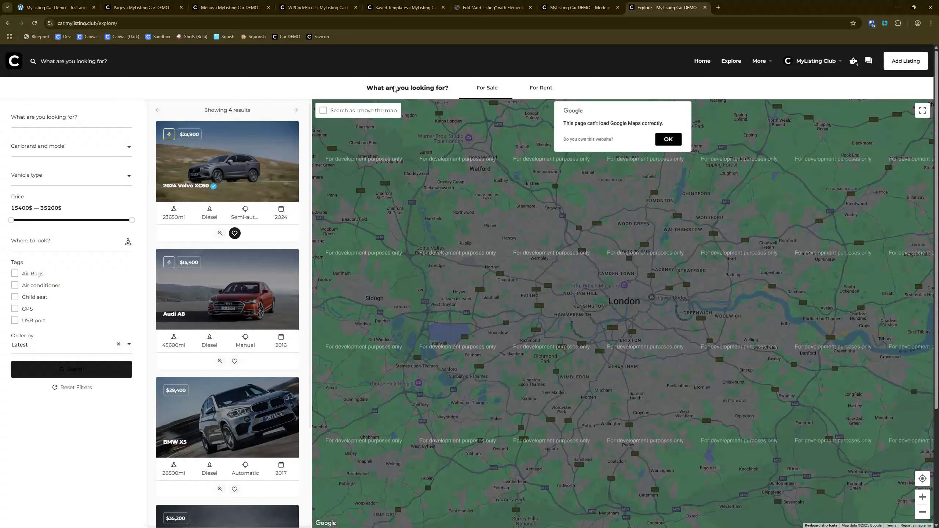
# Step: Switch to WPCodeBox 2 and start a new snippet titled Explore
pyautogui.click(315, 4)
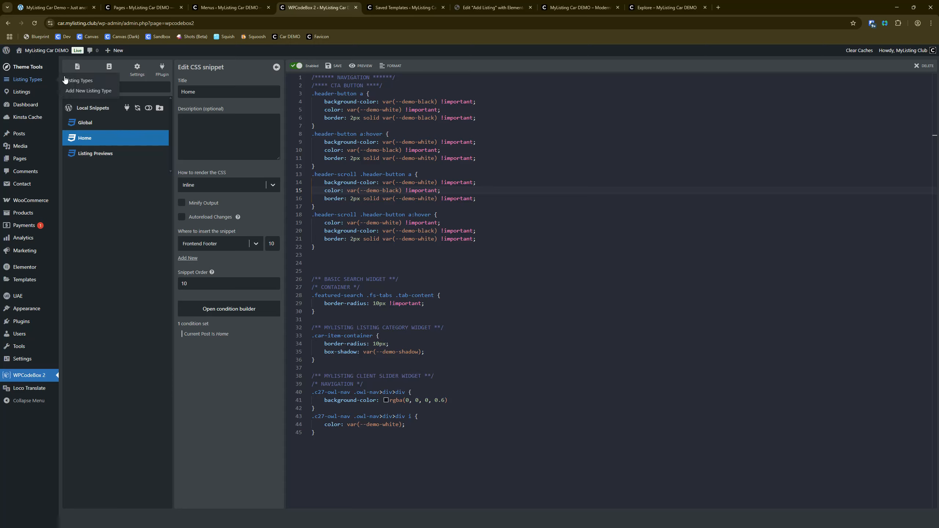
pyautogui.click(79, 69)
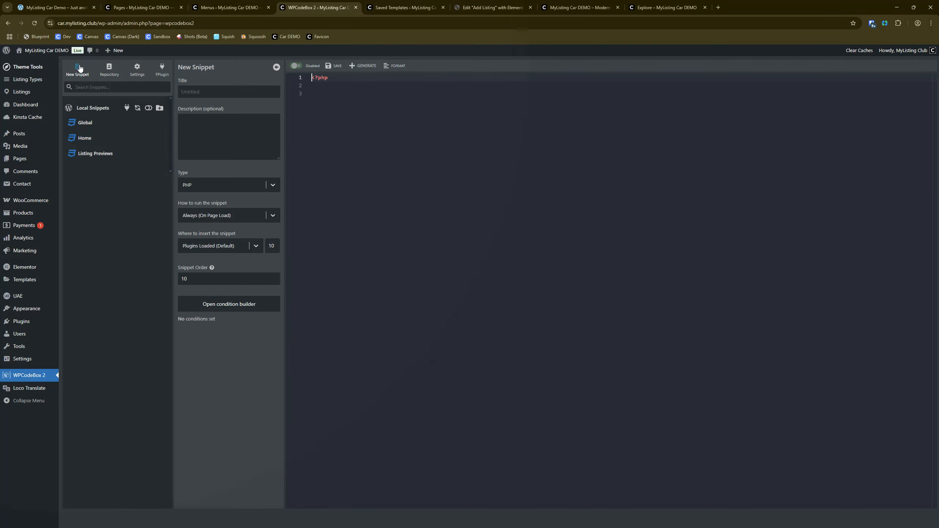
pyautogui.click(190, 91)
pyautogui.write('Explore')
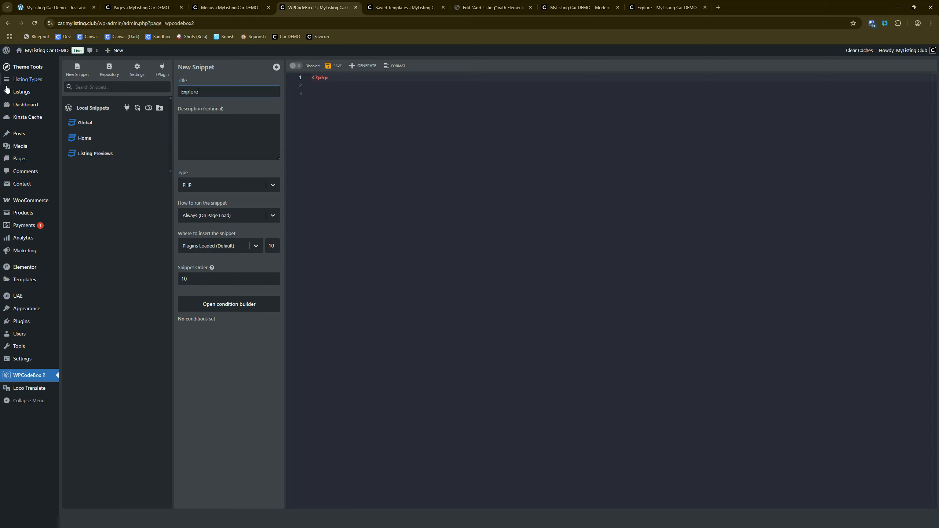
pyautogui.click(463, 197)
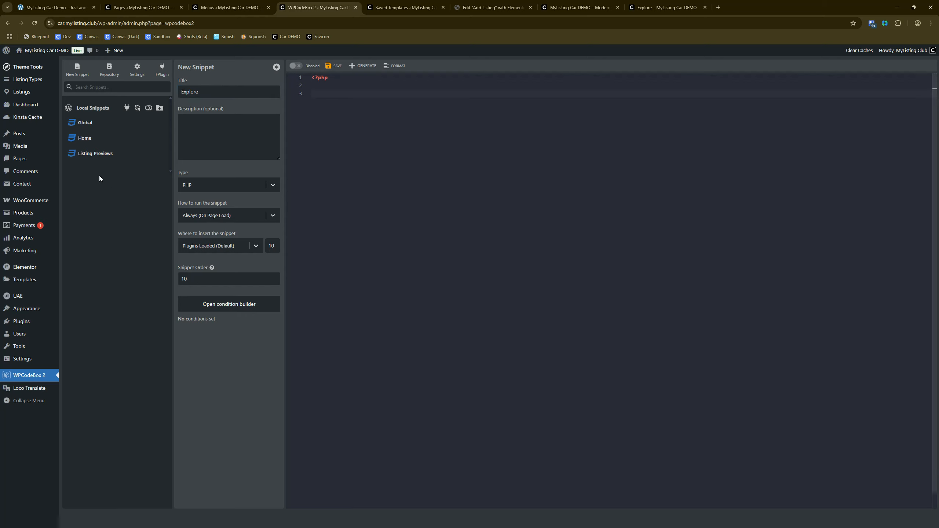
# Step: Open the Listing Previews CSS snippet and bring up its condition builder
pyautogui.click(103, 153)
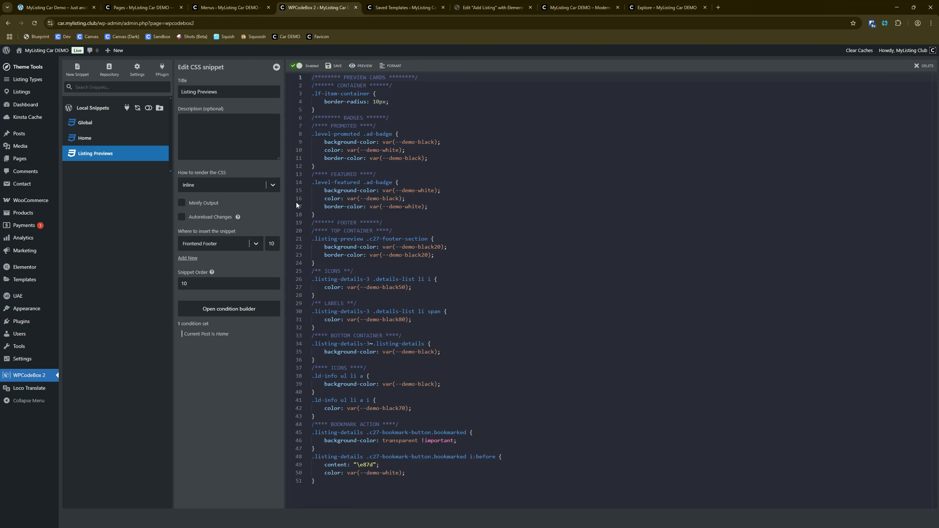
pyautogui.click(533, 228)
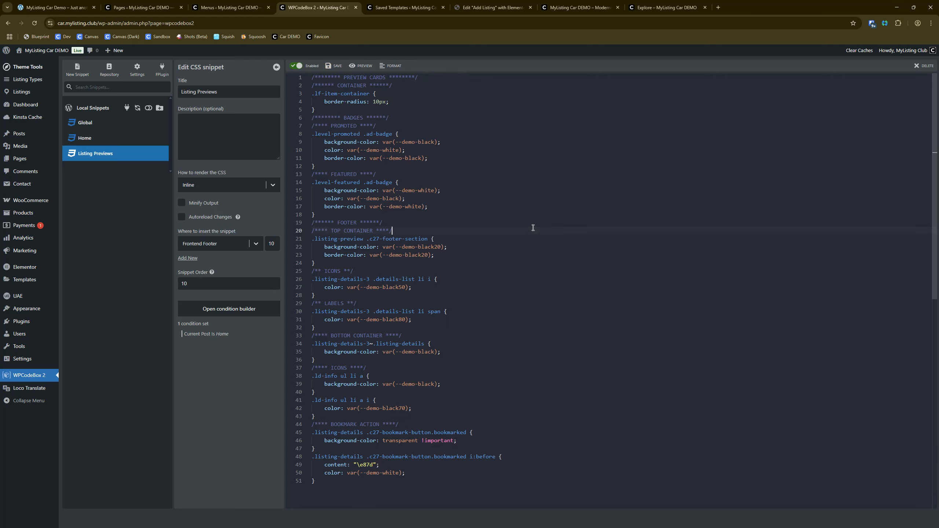
pyautogui.click(111, 155)
pyautogui.click(214, 311)
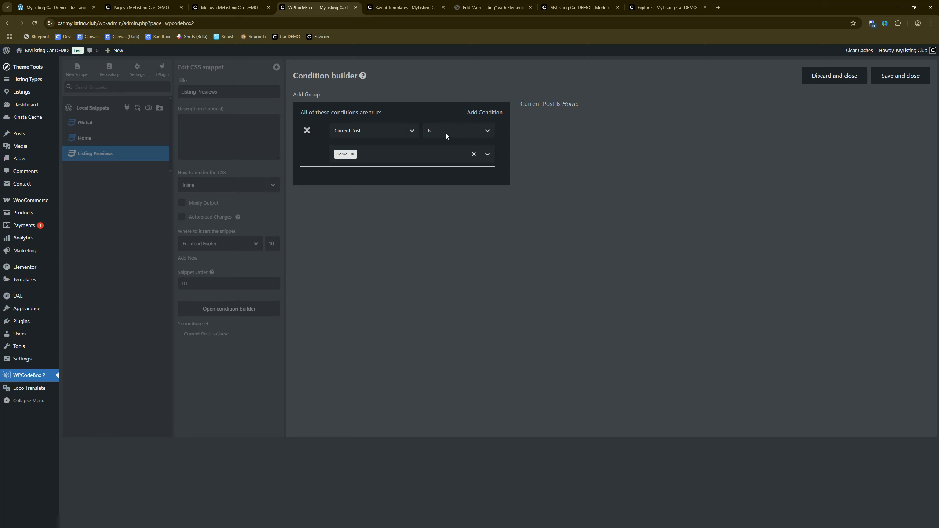
# Step: Add an OR condition group to the Listing Previews snippet with the condition Current Post Is Explore
pyautogui.click(314, 95)
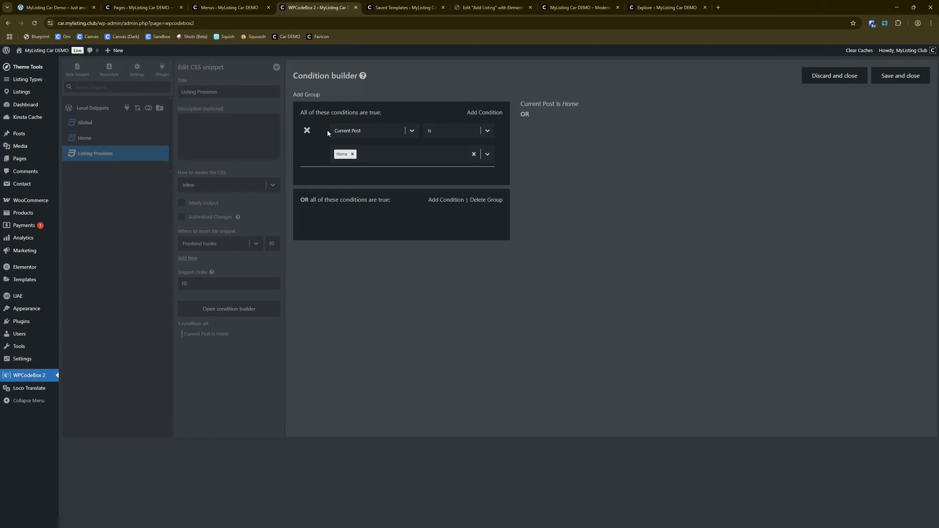
pyautogui.click(331, 161)
pyautogui.click(447, 201)
pyautogui.click(369, 216)
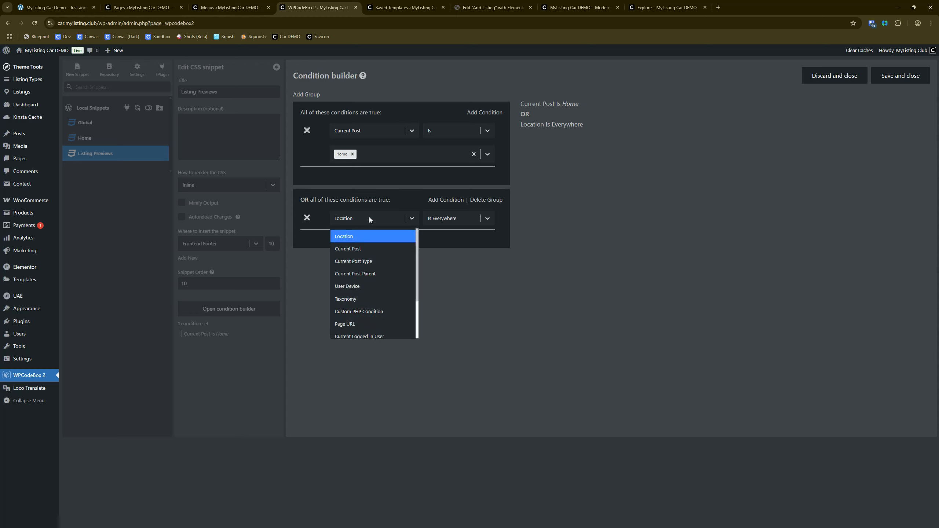
pyautogui.click(364, 249)
pyautogui.click(411, 246)
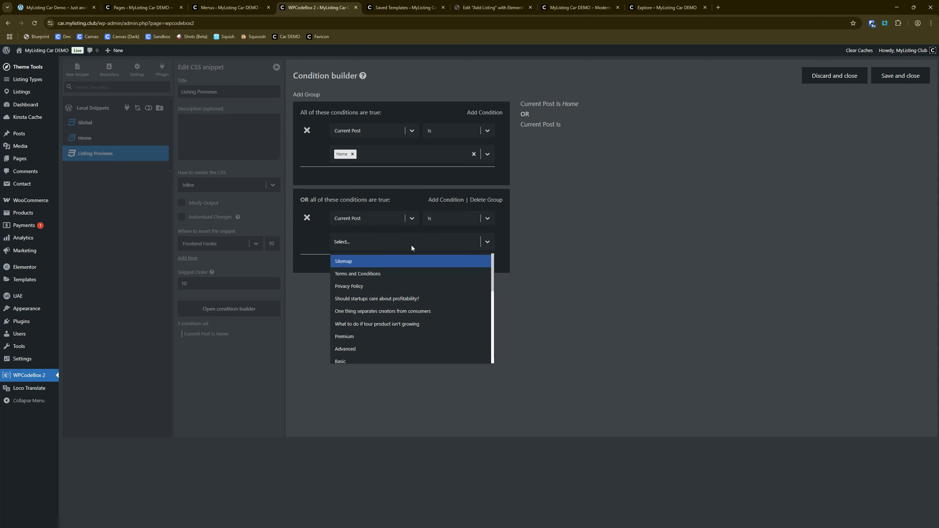
pyautogui.write('ex')
pyautogui.click(404, 261)
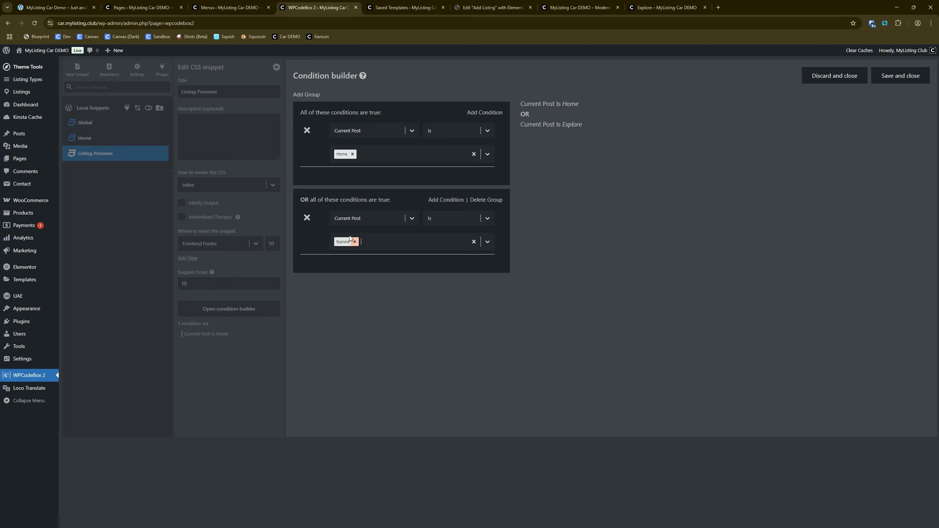
# Step: Try changing the OR group's condition to Page URL Contains explore
pyautogui.click(355, 218)
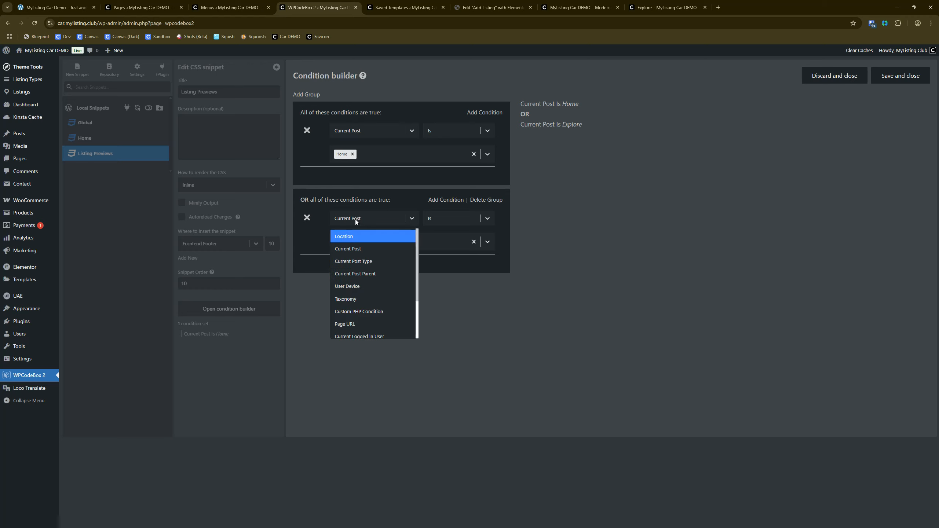
pyautogui.click(340, 323)
pyautogui.click(420, 241)
pyautogui.write('ex')
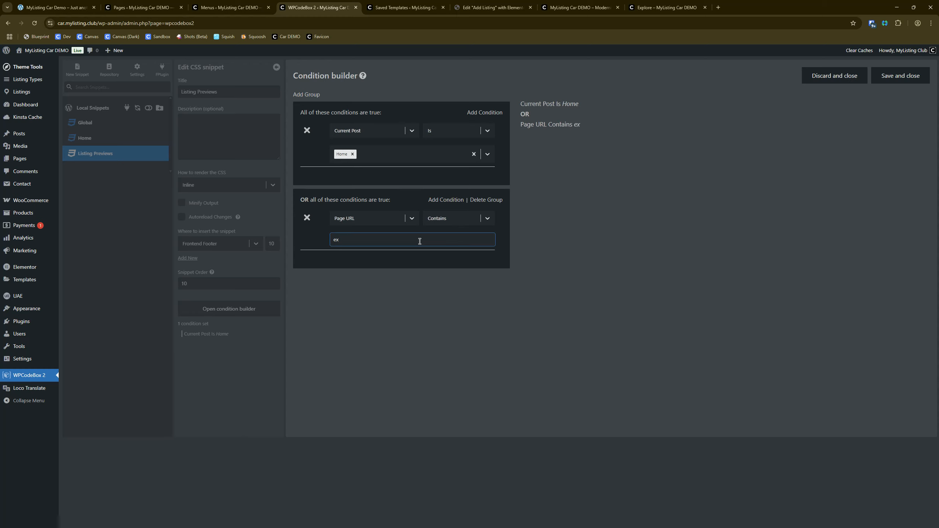
pyautogui.write('[;plore')
# Step: Set the OR group's condition back to Current Post Is Explore, then save the conditions and the Listing Previews snippet
pyautogui.click(361, 222)
pyautogui.click(361, 247)
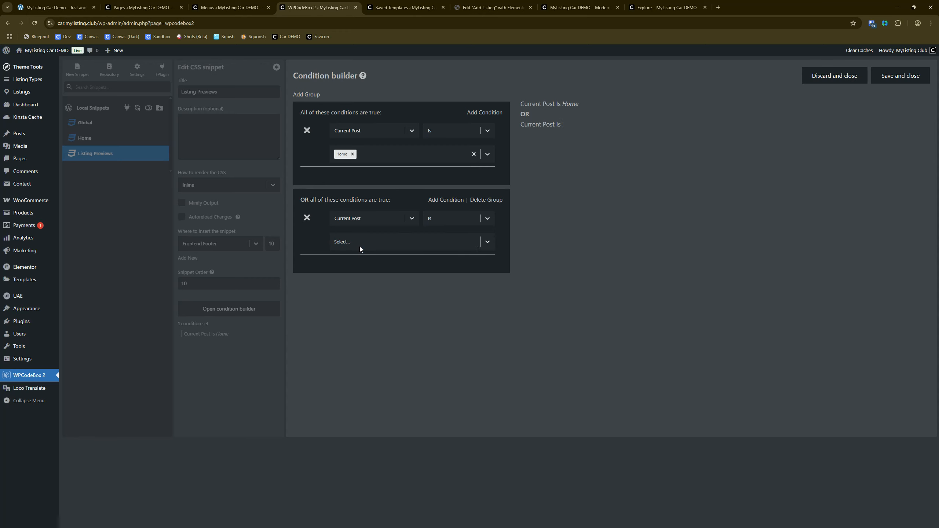
pyautogui.click(369, 243)
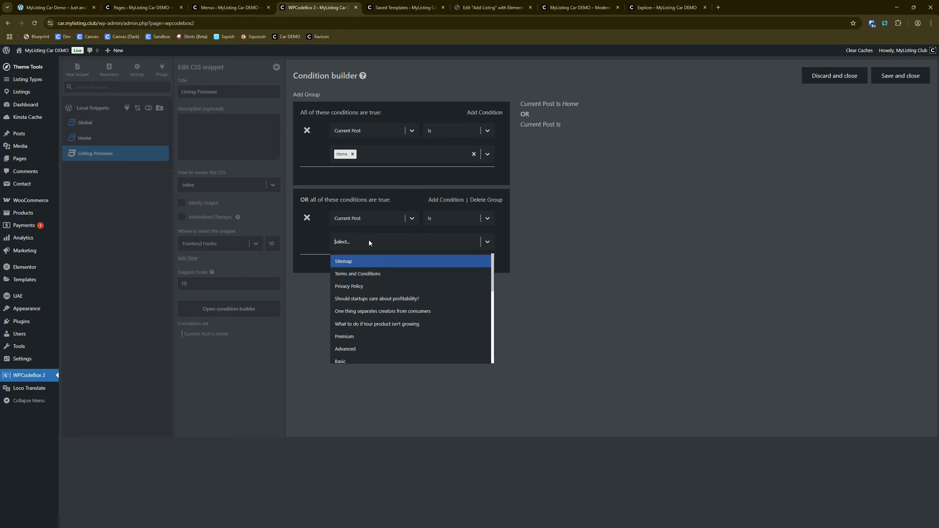
pyautogui.write('expl')
pyautogui.click(365, 259)
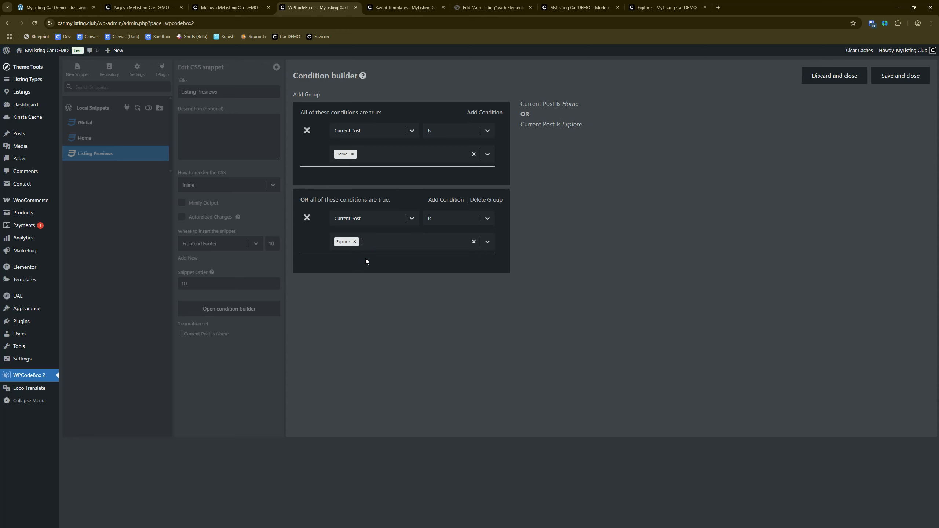
pyautogui.click(888, 81)
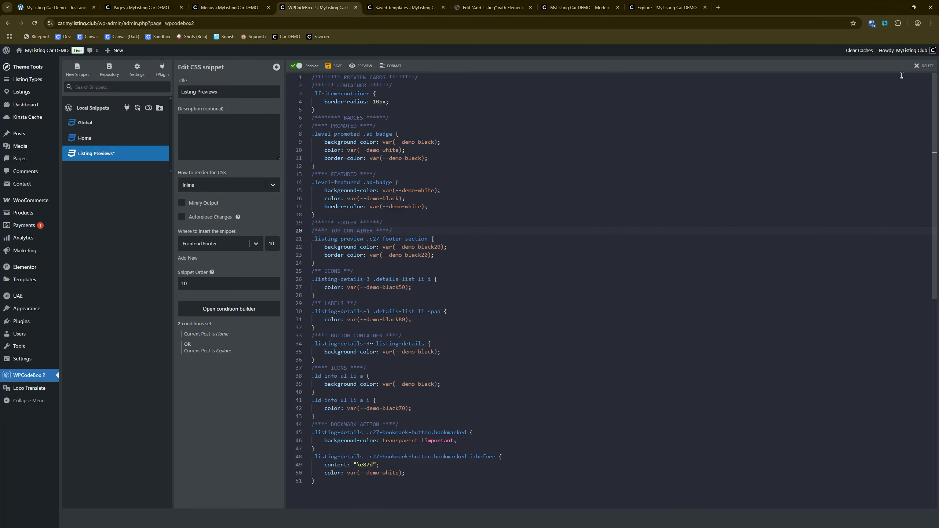
pyautogui.click(327, 67)
# Step: Reload the live Explore page, check the restyled listing cards, and open the quick view of the 2024 Volvo XC60
pyautogui.click(665, 7)
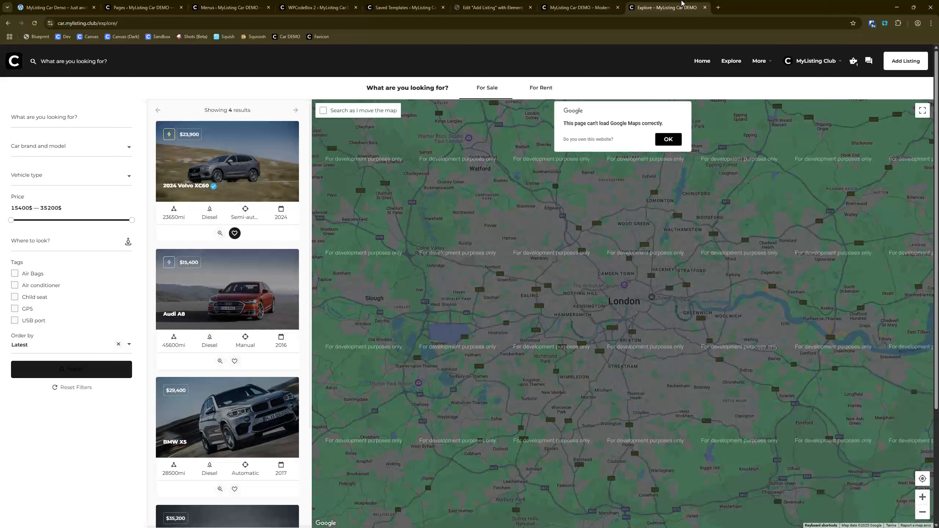
pyautogui.click(34, 24)
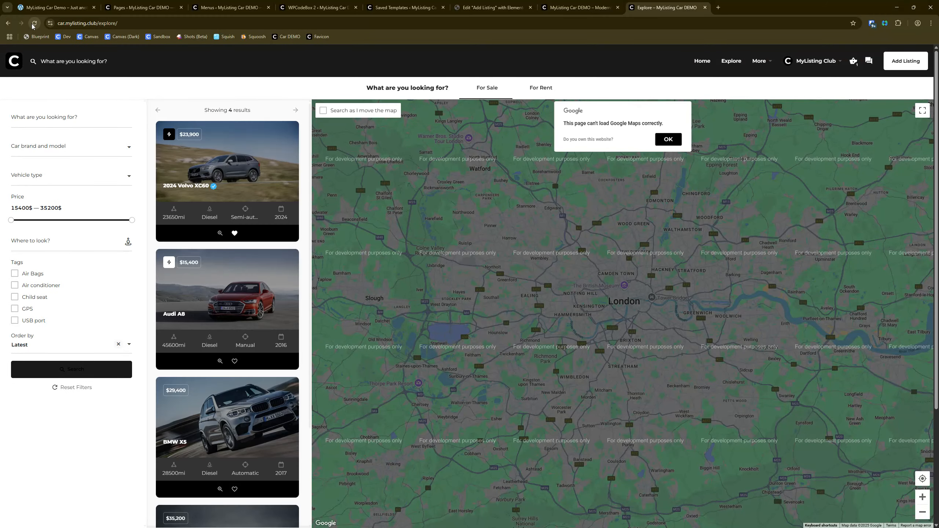
pyautogui.scroll(-1, 242, 237)
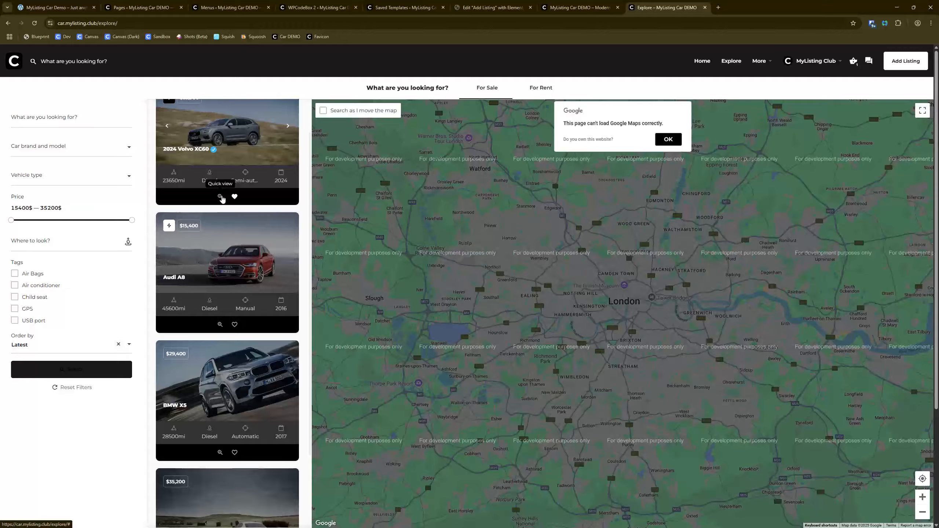
pyautogui.click(221, 196)
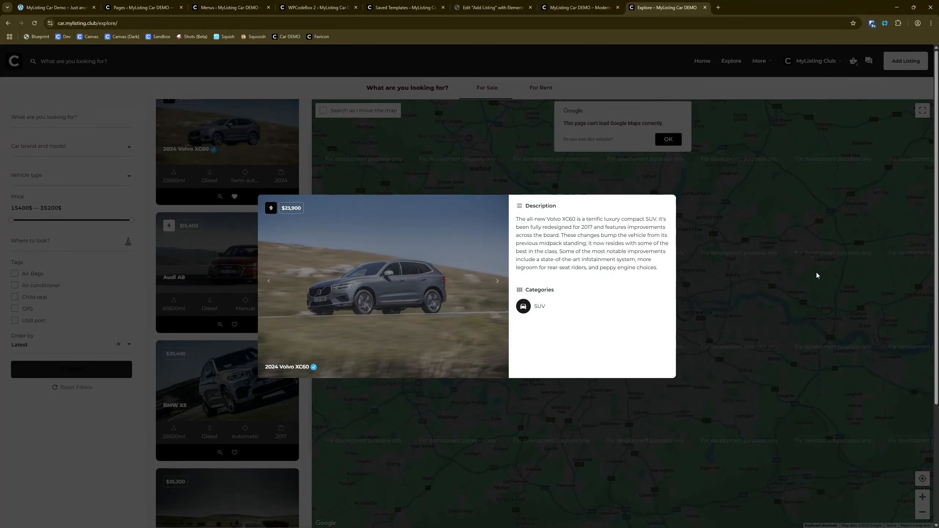
# Step: Close the quick view, open the 2024 Volvo XC60 listing in a new tab to review its page, and close that tab
pyautogui.click(88, 472)
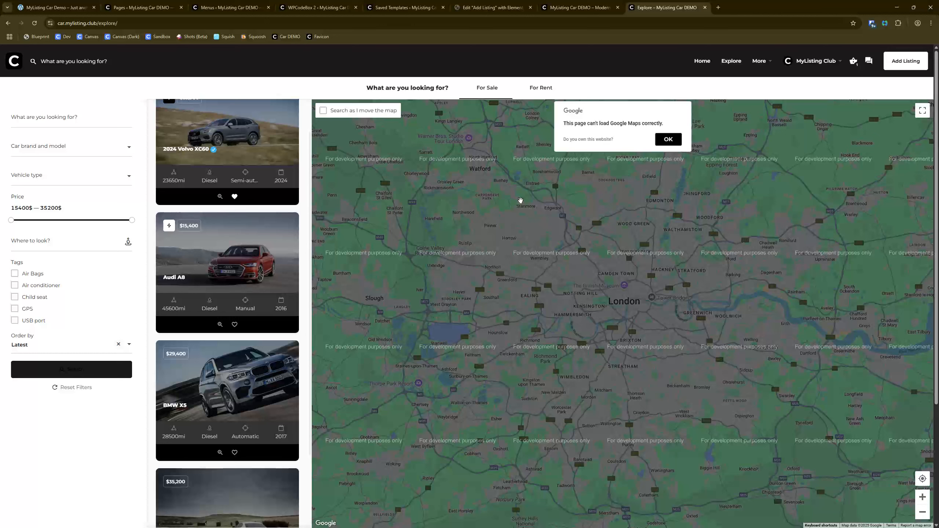
pyautogui.scroll(1, 203, 306)
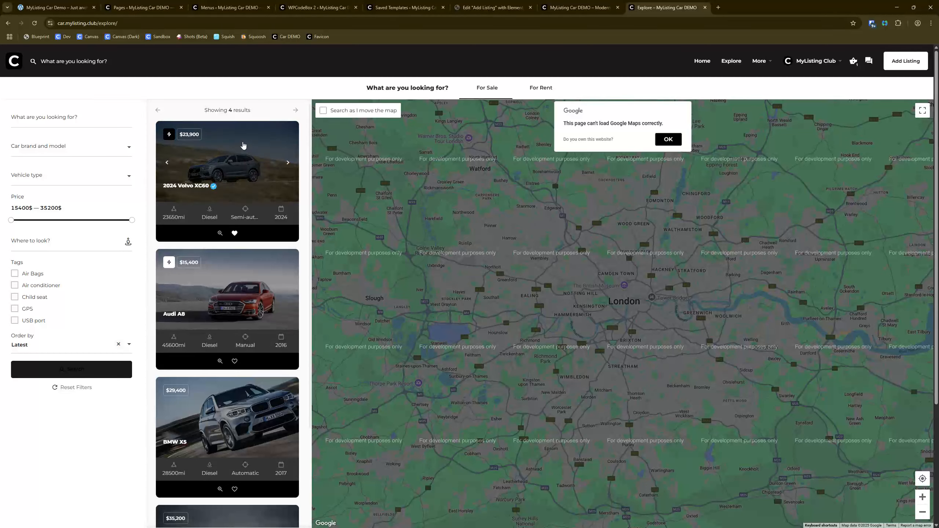
pyautogui.rightClick(242, 142)
pyautogui.click(266, 150)
pyautogui.click(735, 5)
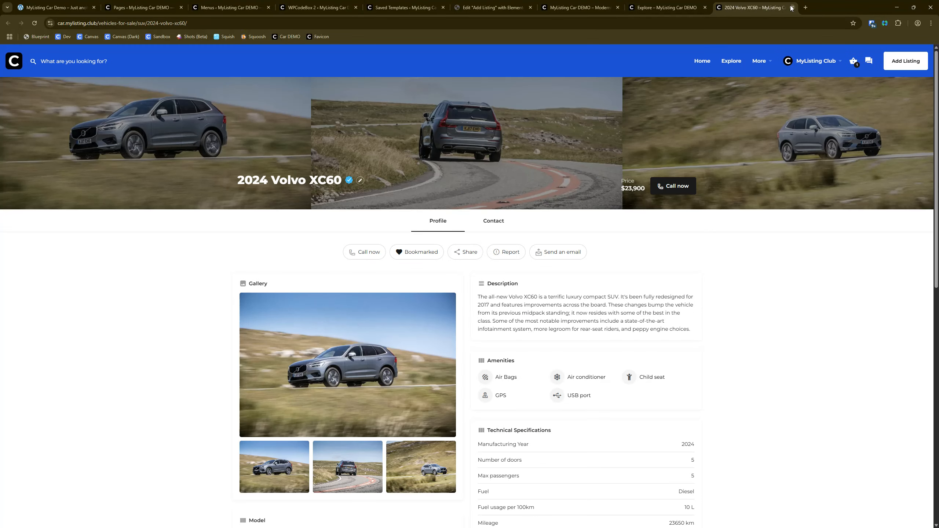
pyautogui.click(792, 8)
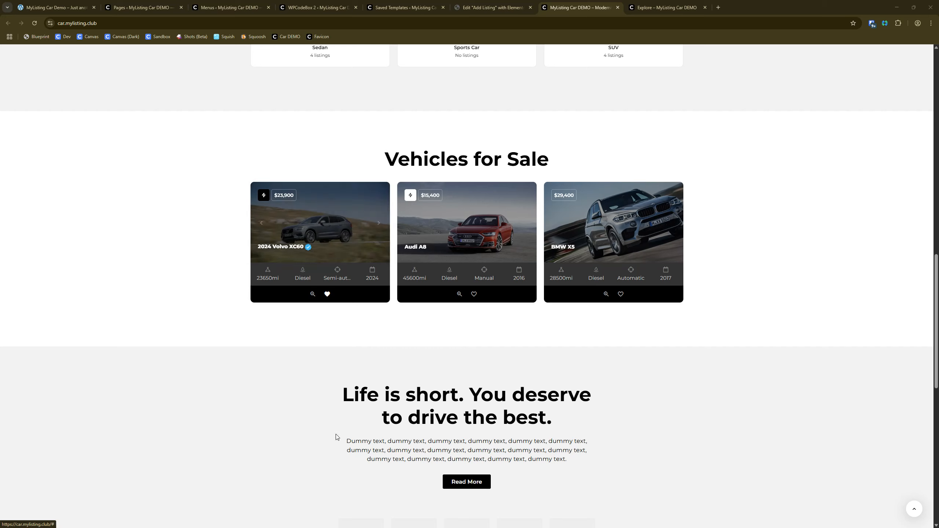
# Step: Compare the home page's Vehicles for Sale cards with the Explore page, and examine its For Sale and For Rent navigation bar
pyautogui.scroll(6, 709, 153)
pyautogui.click(658, 3)
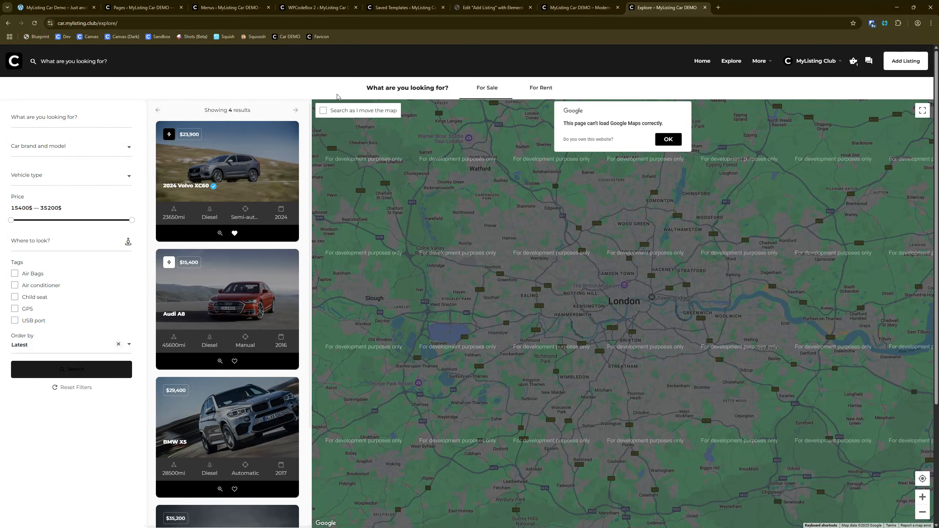
pyautogui.press('ctrl')
pyautogui.press('ctrl')
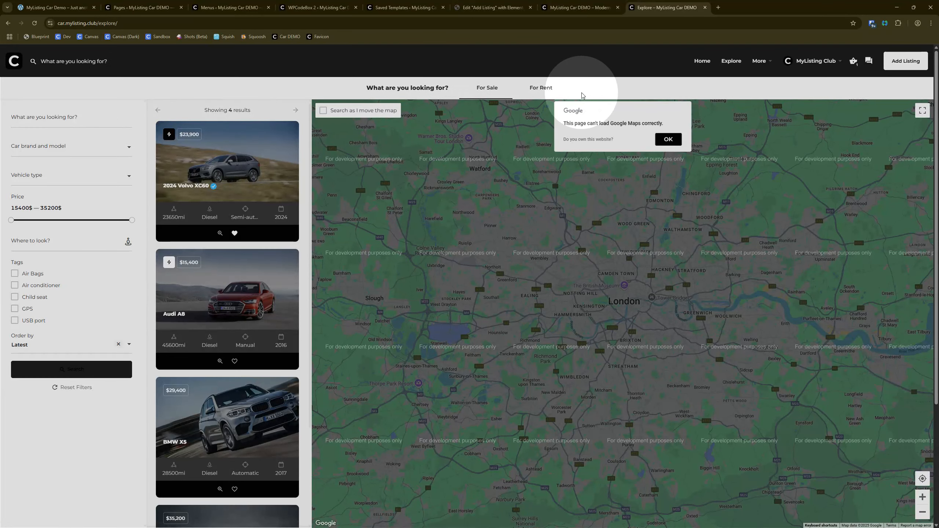
pyautogui.press('ctrl')
pyautogui.press('ctrl')
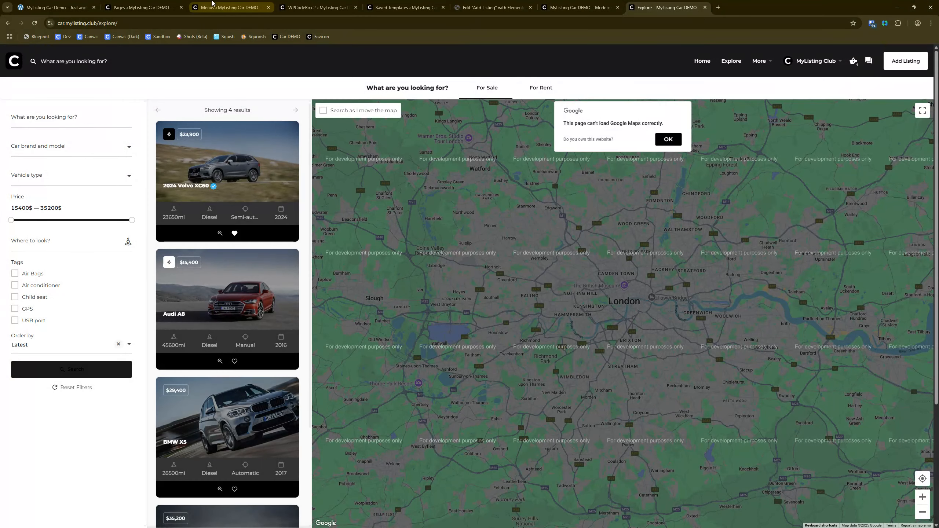
# Step: Open the Explore page for editing in Elementor from the Pages list and select its Explore Listings widget
pyautogui.click(219, 3)
pyautogui.click(140, 7)
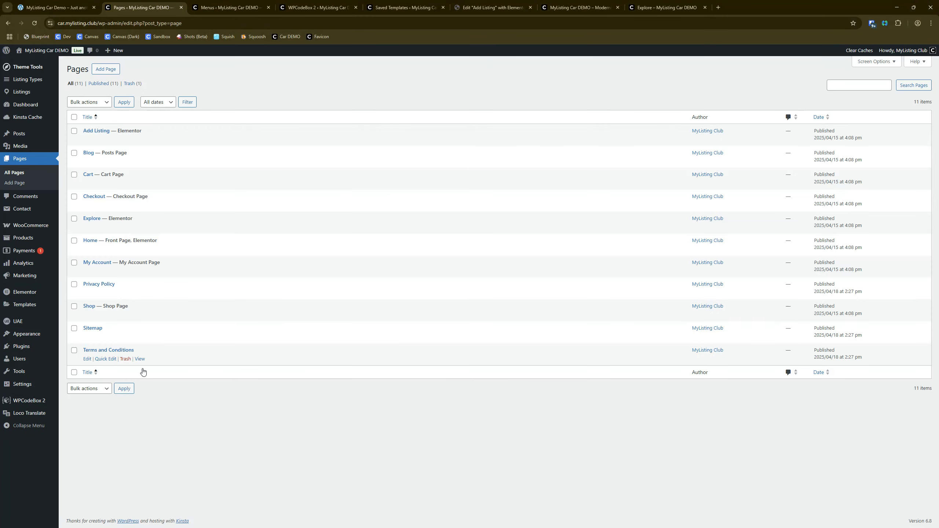
pyautogui.rightClick(169, 226)
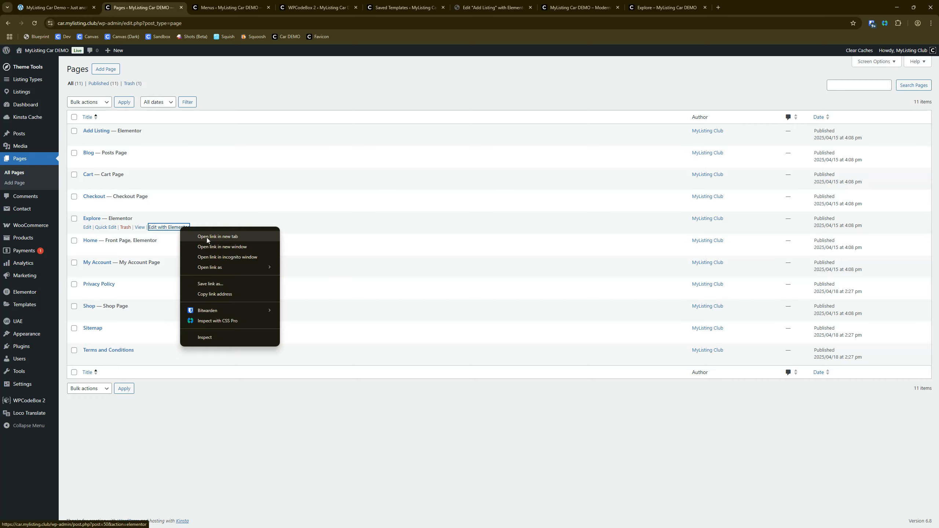
pyautogui.click(207, 237)
pyautogui.click(213, 6)
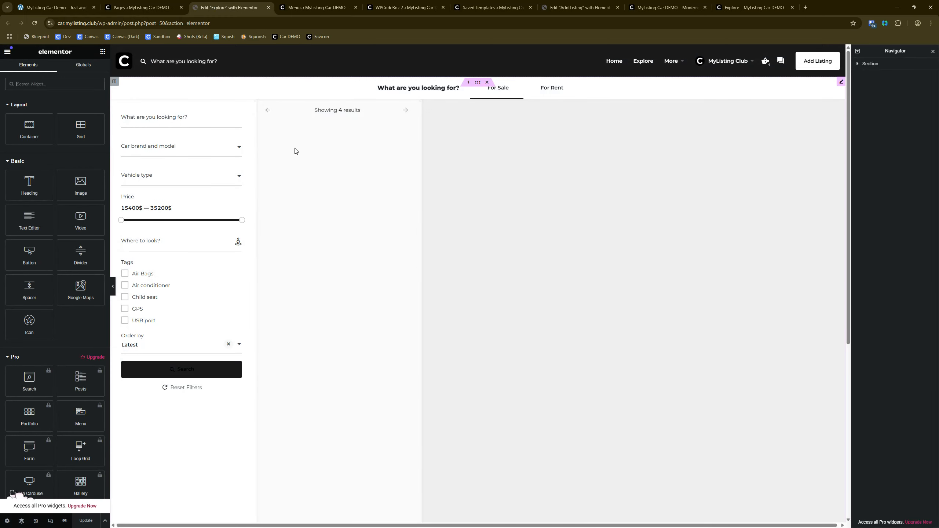
pyautogui.click(296, 149)
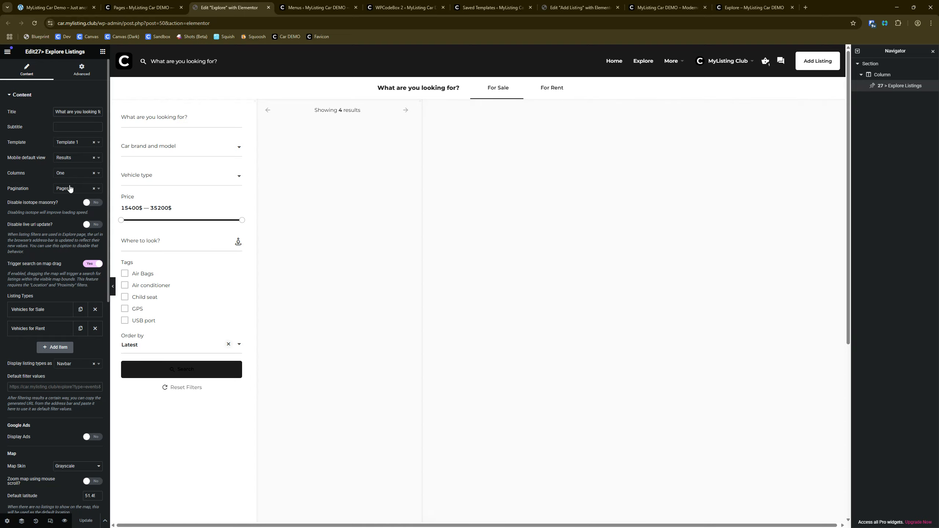
# Step: Set the Explore Listings widget to display listing types as Dropdown and update the page
pyautogui.scroll(-1, 48, 237)
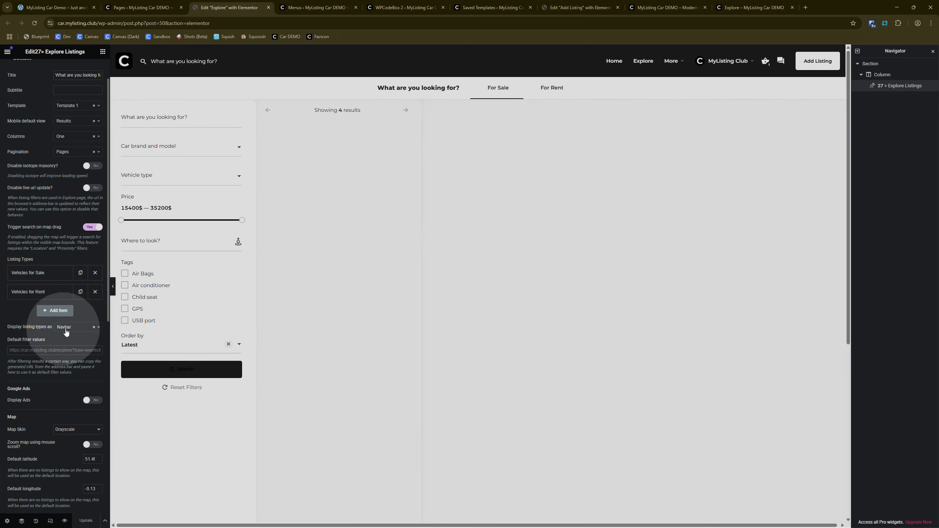
pyautogui.click(68, 330)
pyautogui.click(70, 352)
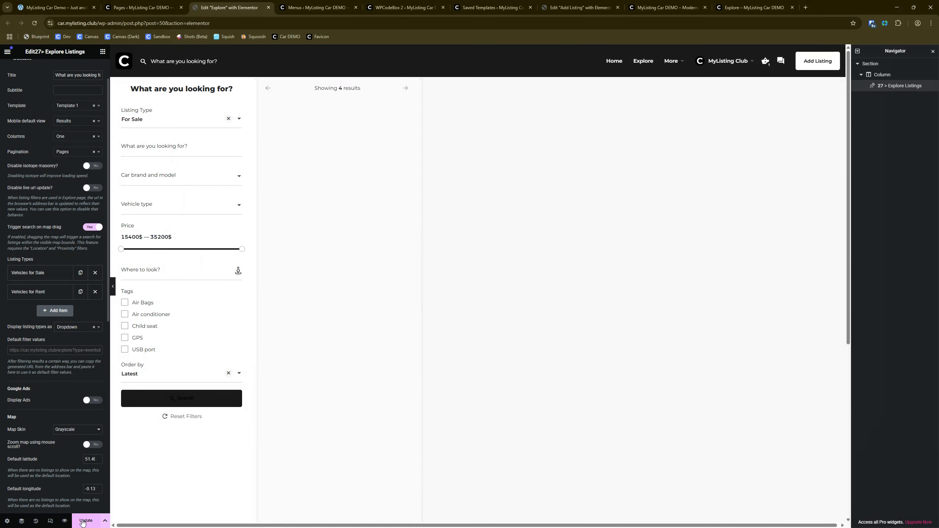
pyautogui.click(83, 521)
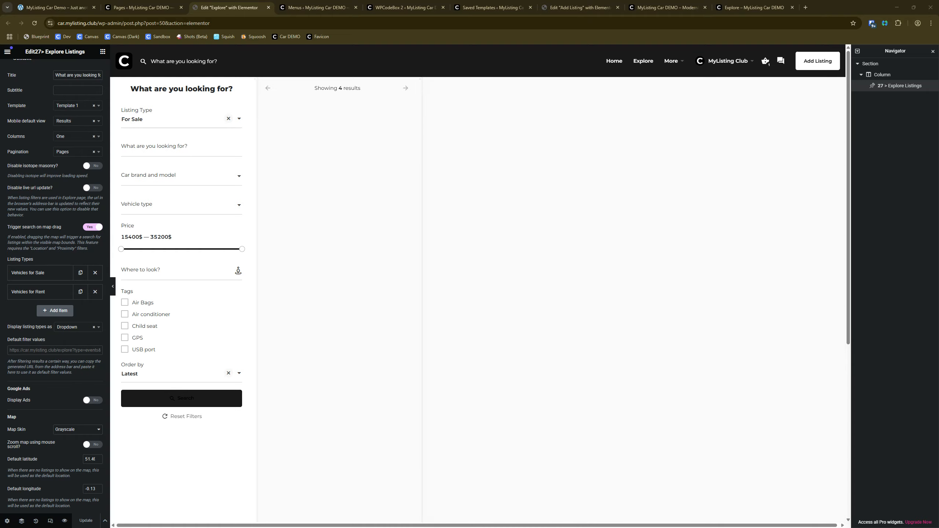
# Step: Look at the InfluenceWP Explore page in the other browser window as an example of listing types in a navigation bar
pyautogui.moveTo(517, 1); pyautogui.dragTo(450, 108)
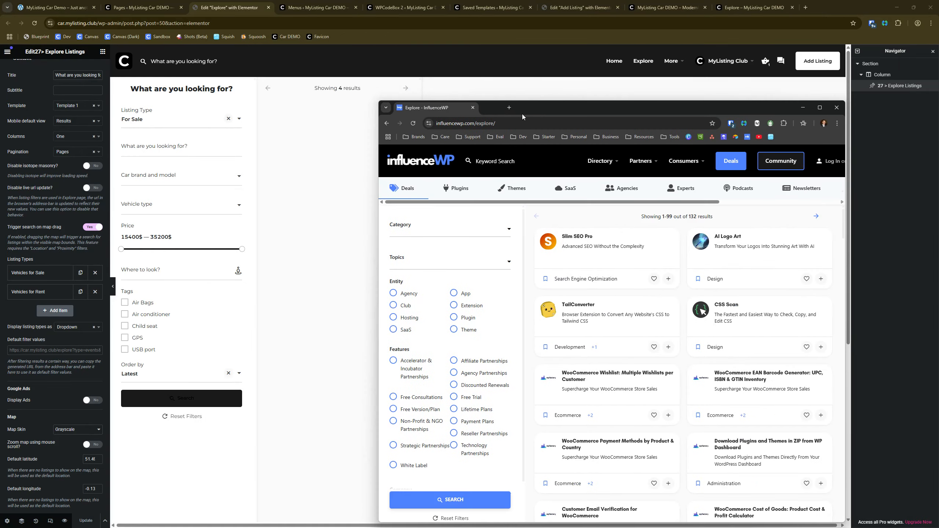
pyautogui.doubleClick(566, 108)
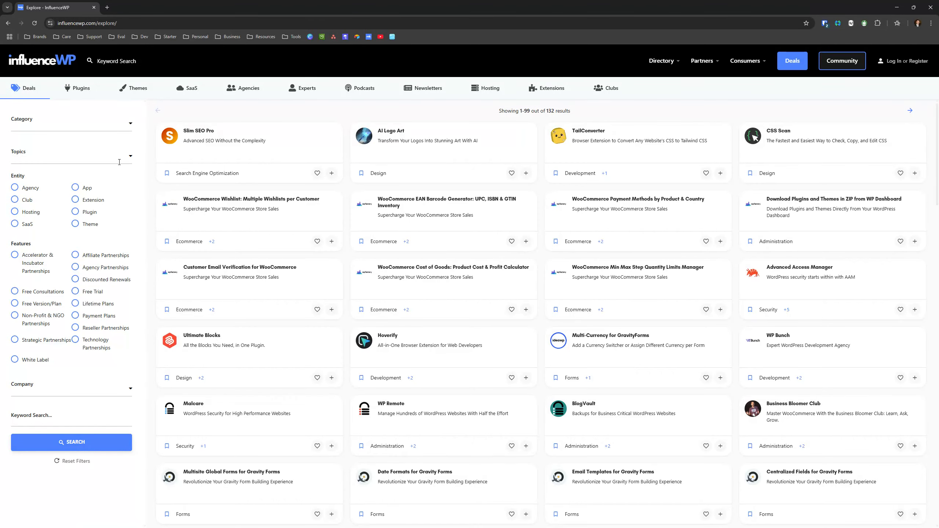
pyautogui.press('super+Left')
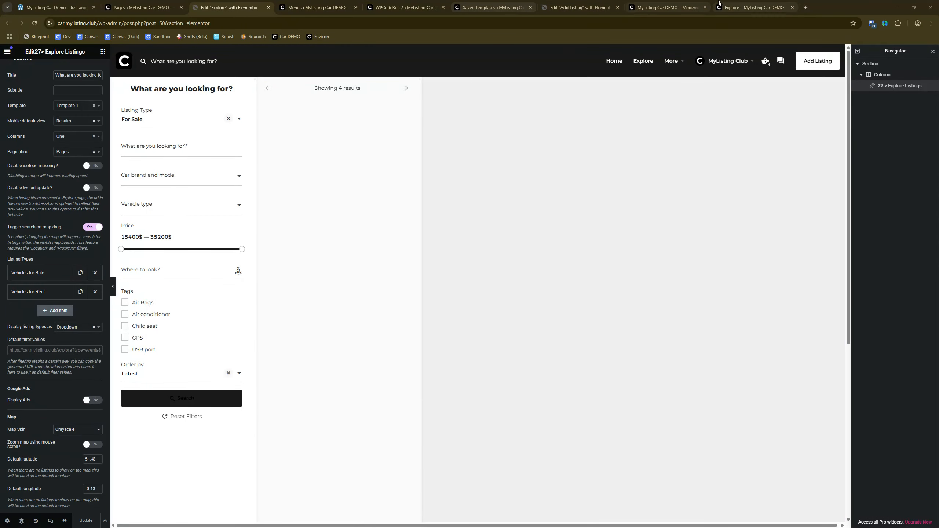
# Step: Reload the live Explore page and try the search button below its filters
pyautogui.click(751, 8)
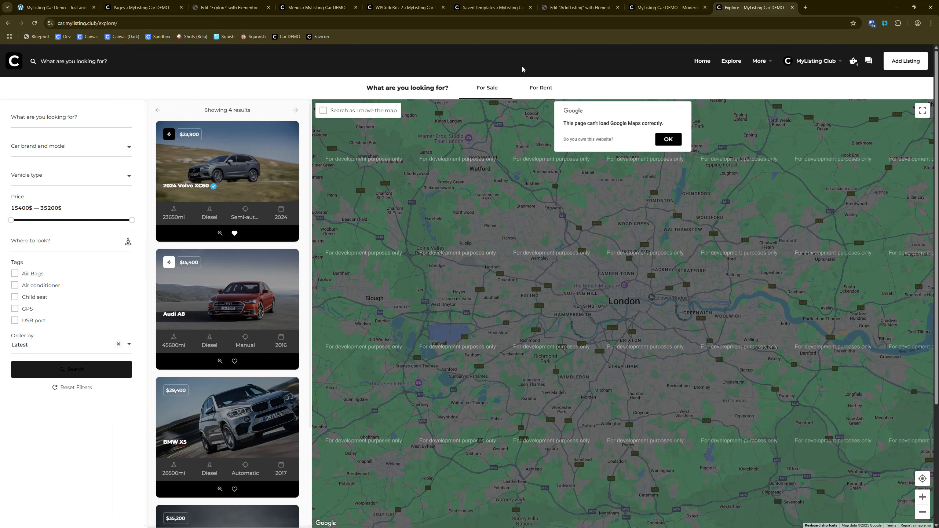
pyautogui.click(34, 23)
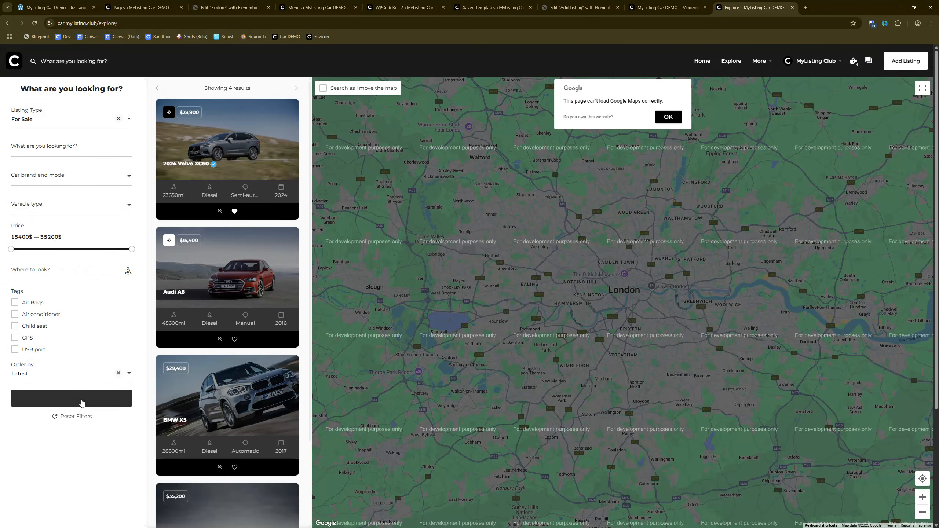
pyautogui.click(82, 402)
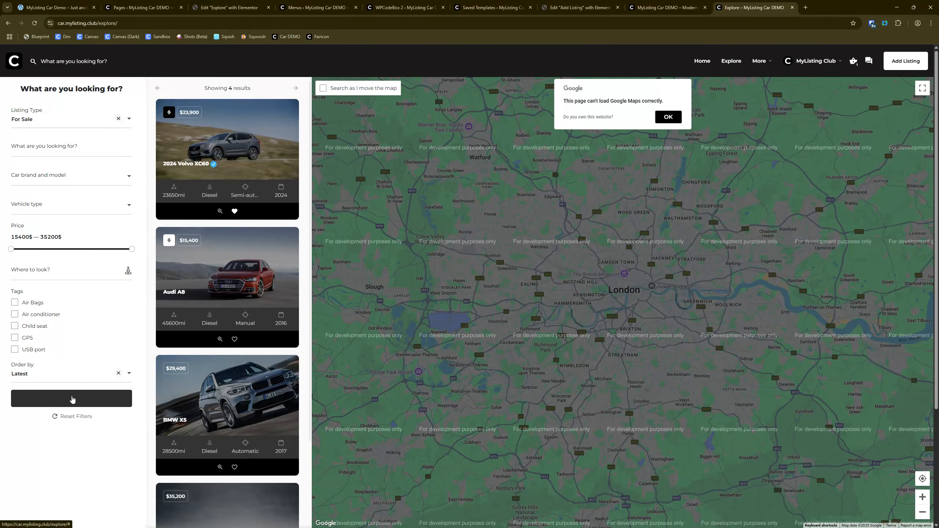
# Step: Inspect the Explore search button's CSS in the developer tools with device emulation turned off
pyautogui.rightClick(72, 397)
pyautogui.click(100, 506)
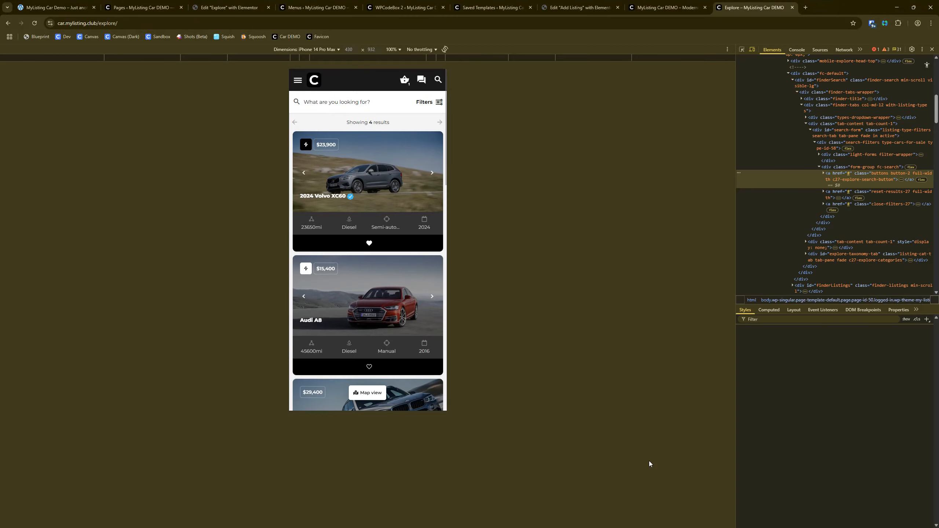
pyautogui.click(752, 49)
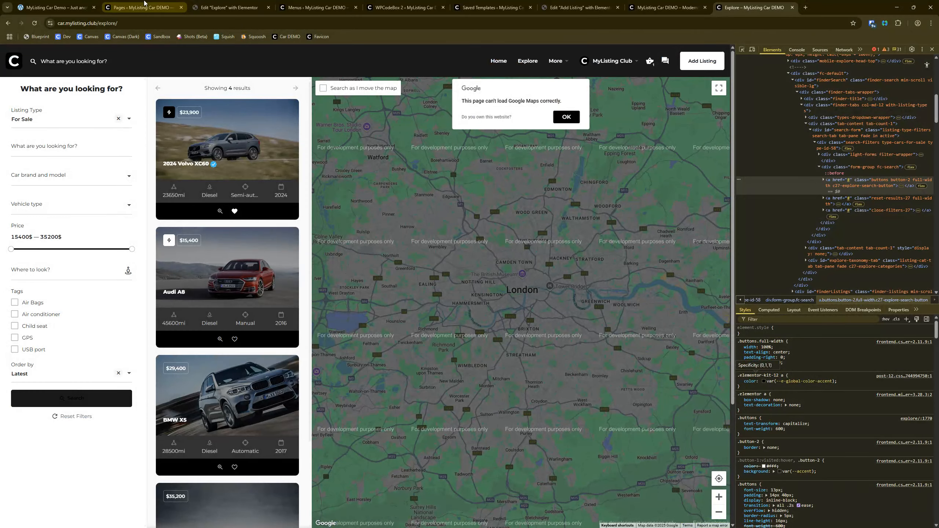
# Step: Close the Menus and Saved Templates browser tabs, leaving the Add Listing page's Elementor site settings open
pyautogui.click(227, 8)
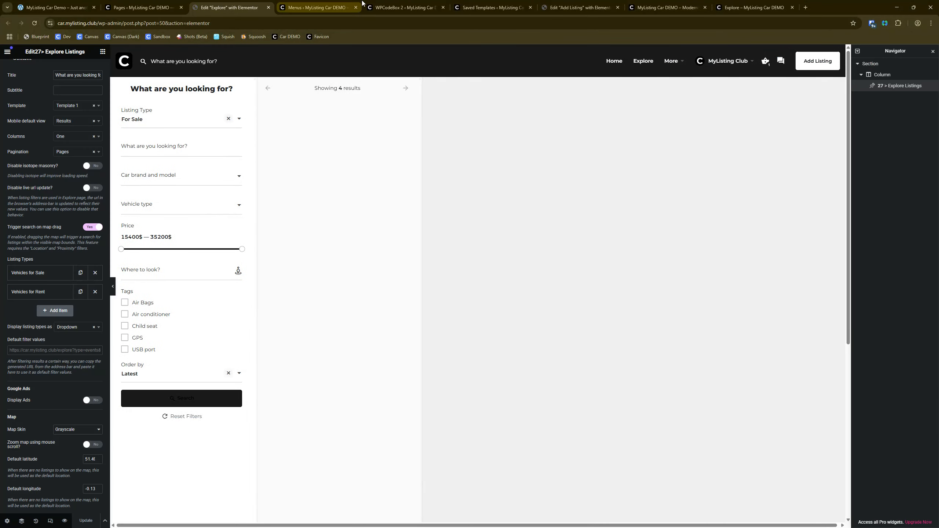
pyautogui.click(359, 5)
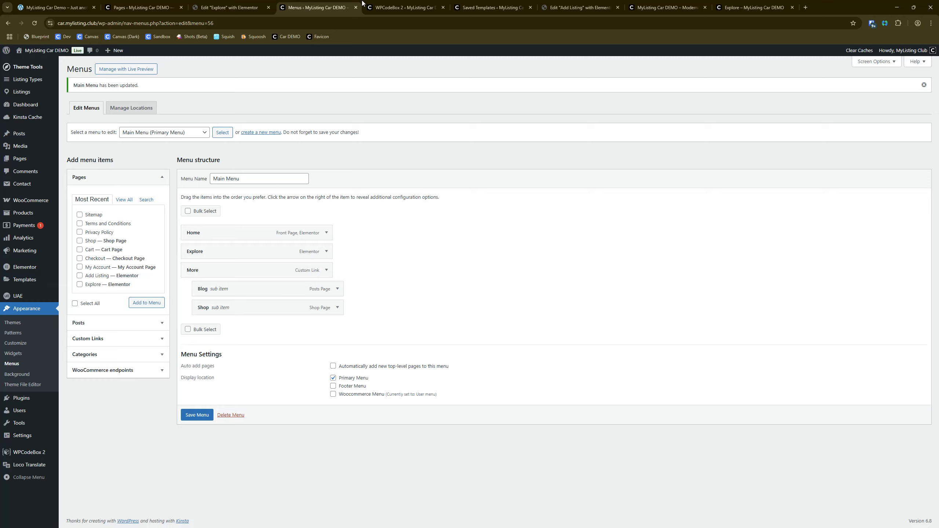
pyautogui.click(356, 8)
pyautogui.click(418, 7)
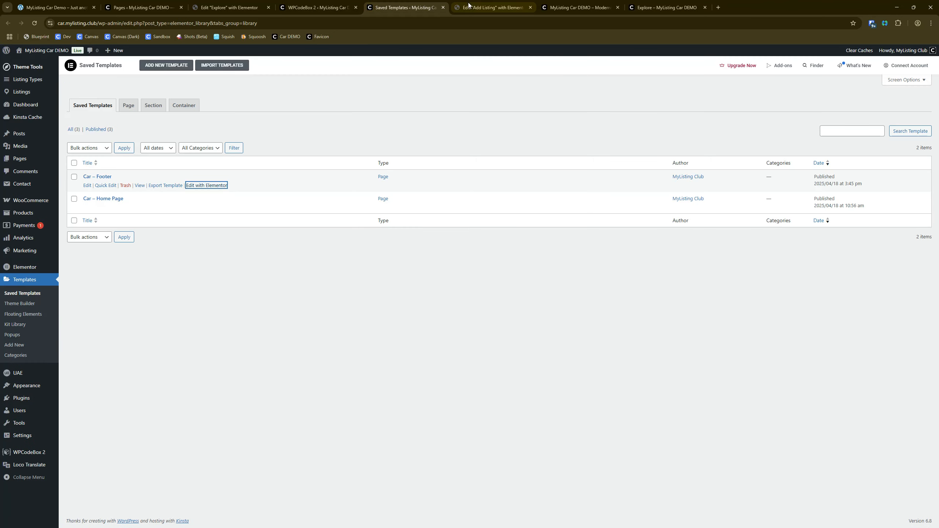
pyautogui.click(444, 9)
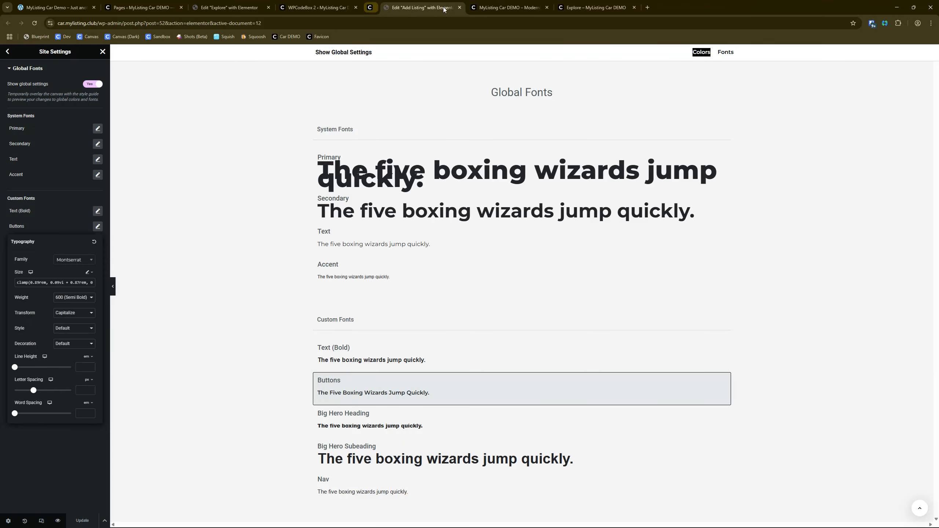
# Step: Review the normal and hover styles for Buttons in Elementor's site settings
pyautogui.click(7, 52)
pyautogui.click(32, 149)
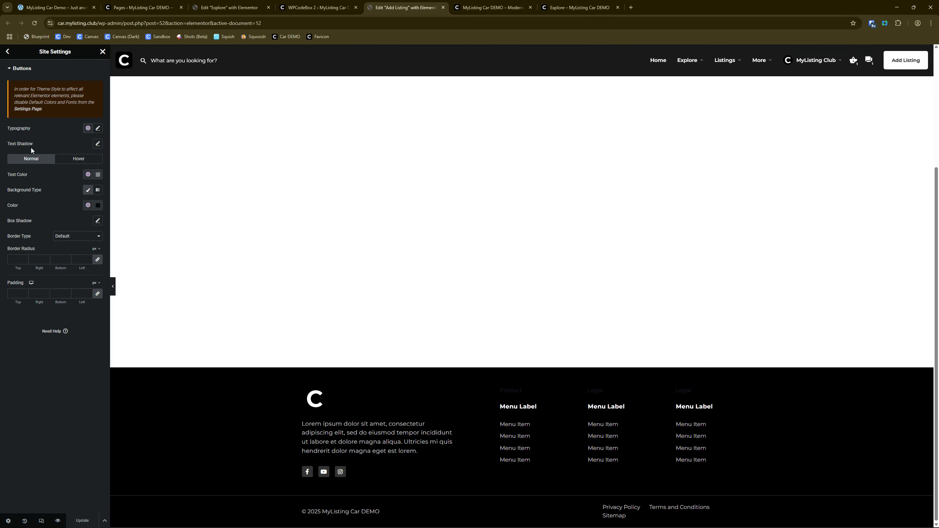
pyautogui.click(82, 159)
pyautogui.click(41, 165)
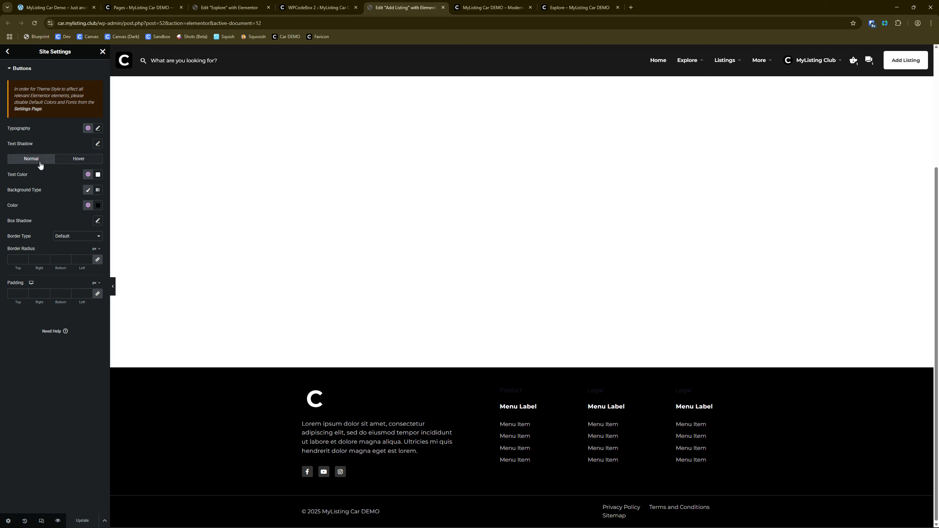
pyautogui.click(8, 52)
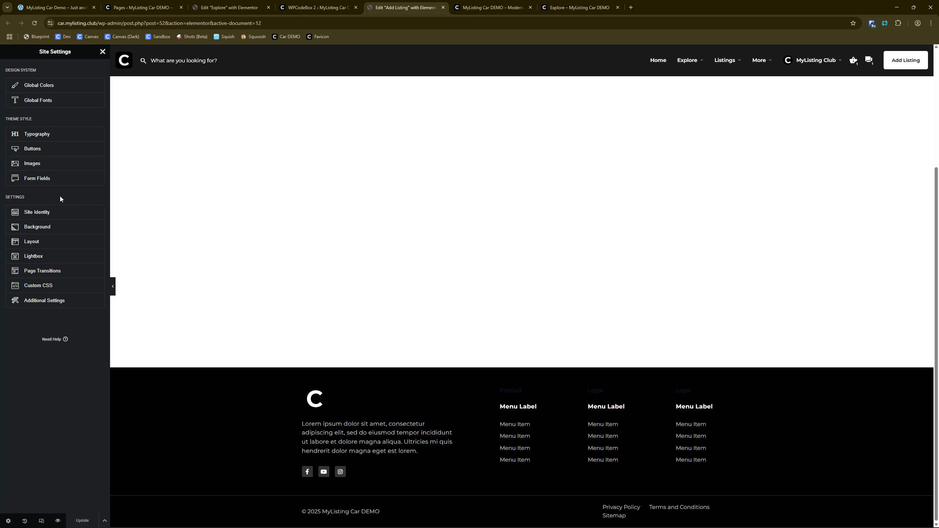
# Step: Check the normal and hover link colors in the site settings' Typography section
pyautogui.click(32, 131)
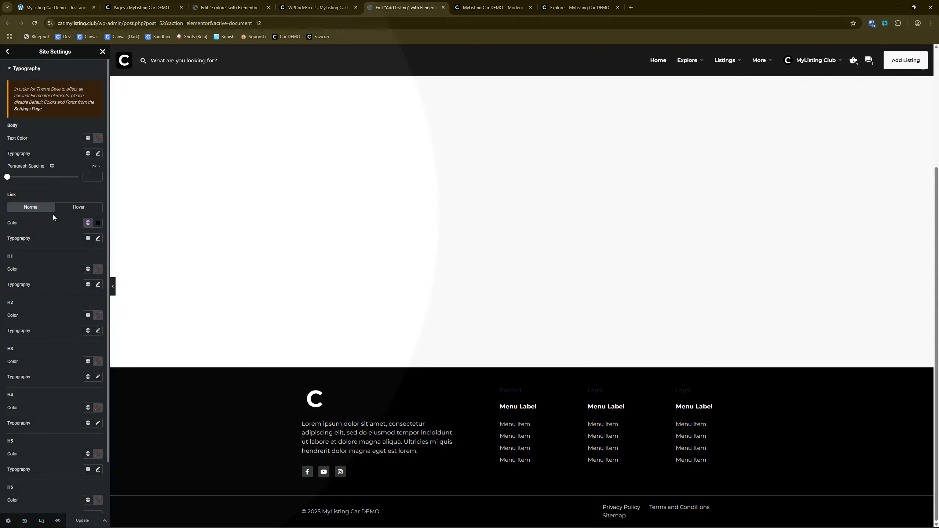
pyautogui.click(79, 208)
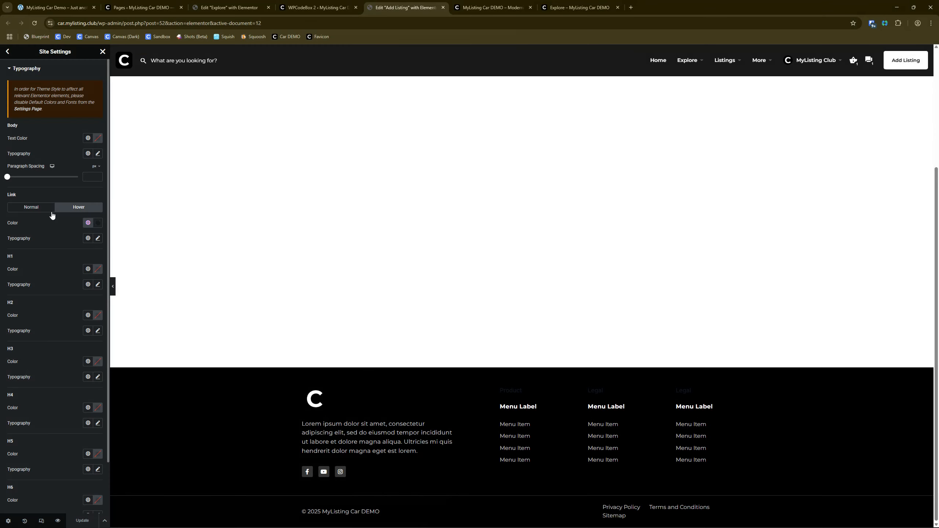
pyautogui.click(33, 209)
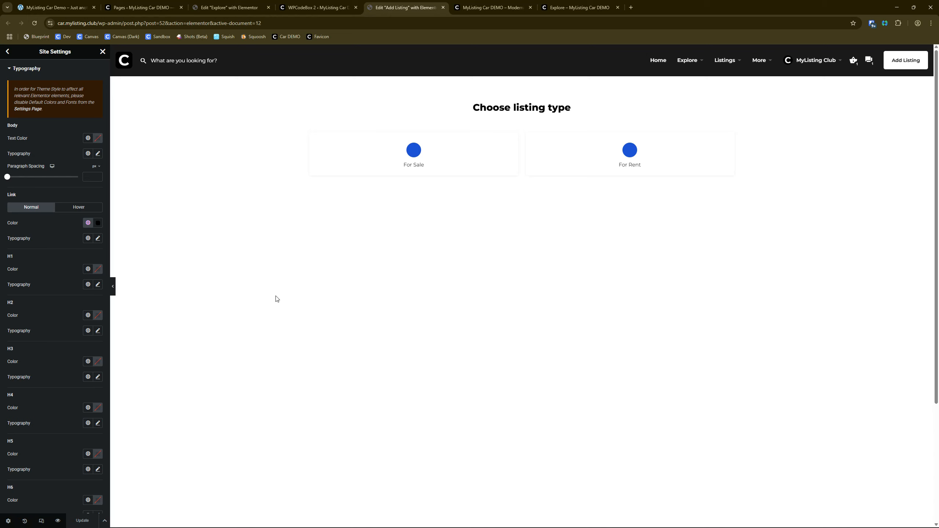
# Step: Return to the live Explore page and compare the search button's text color with the header's Add Listing button
pyautogui.click(579, 7)
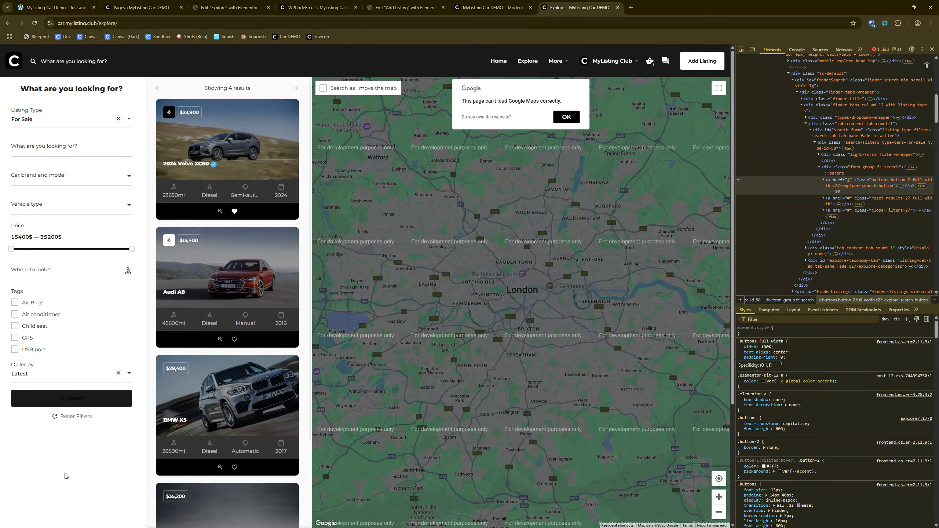
pyautogui.click(70, 402)
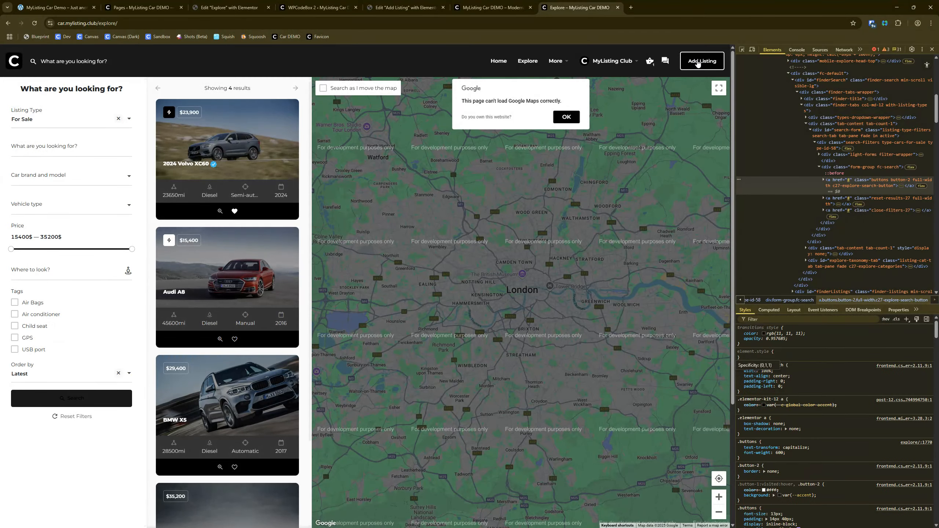
pyautogui.click(697, 63)
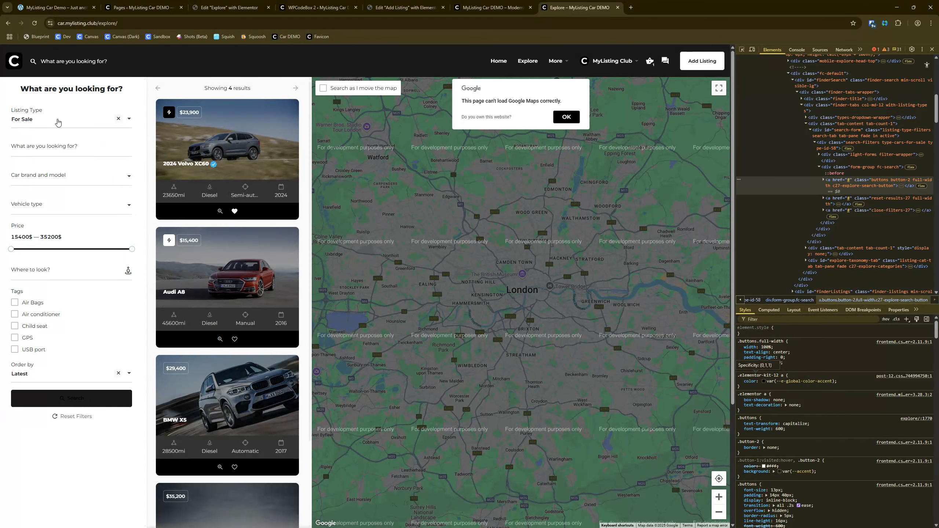
# Step: Try sample text in the Explore page's "What are you looking for?" filter, then reset the filters
pyautogui.click(57, 122)
pyautogui.click(58, 122)
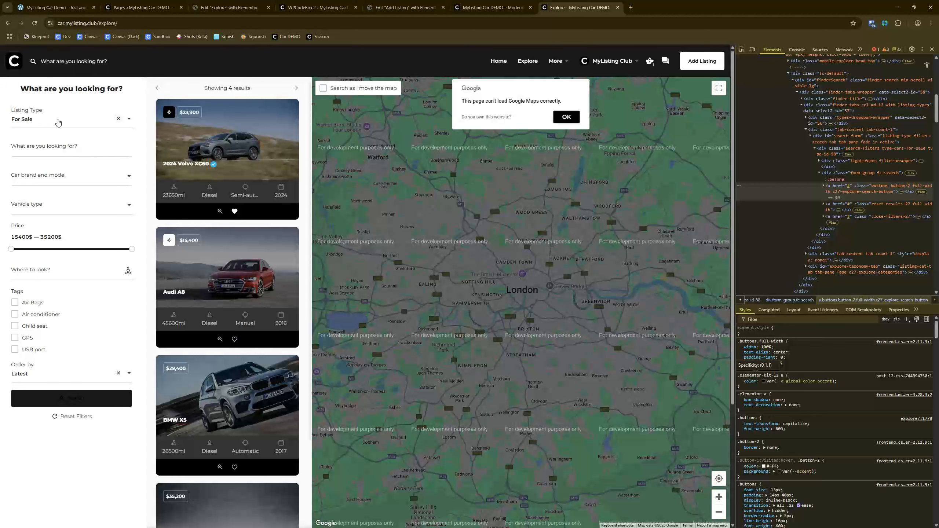
pyautogui.click(72, 146)
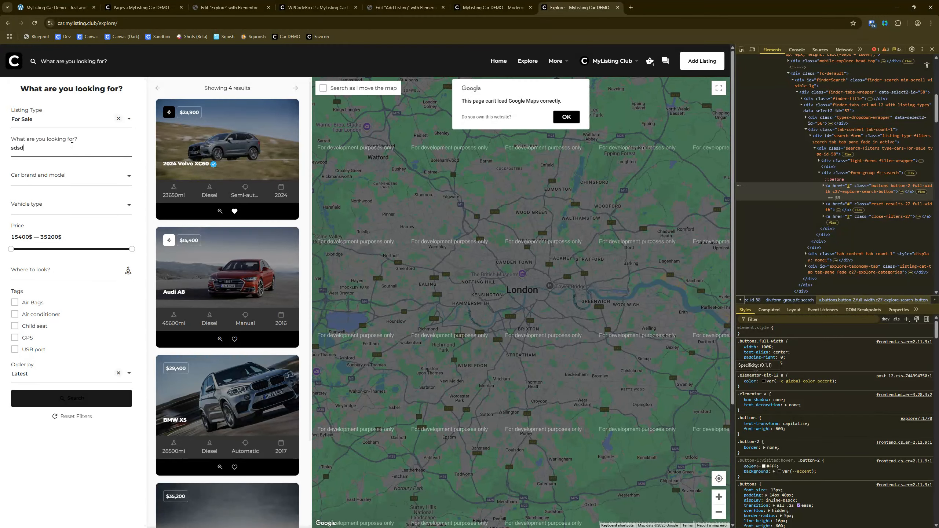
pyautogui.click(69, 426)
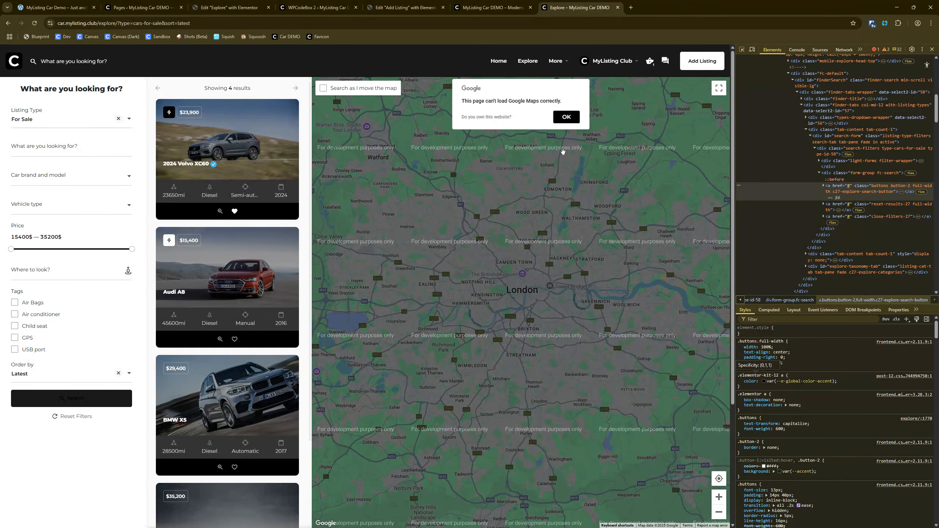
# Step: From the Pages admin screen, open the Listing Types list in a new browser tab
pyautogui.click(318, 5)
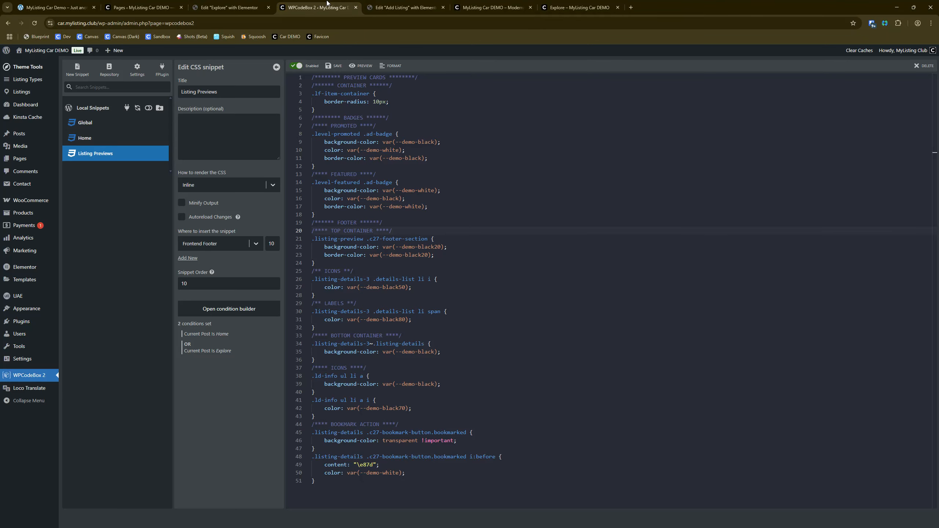
pyautogui.click(147, 5)
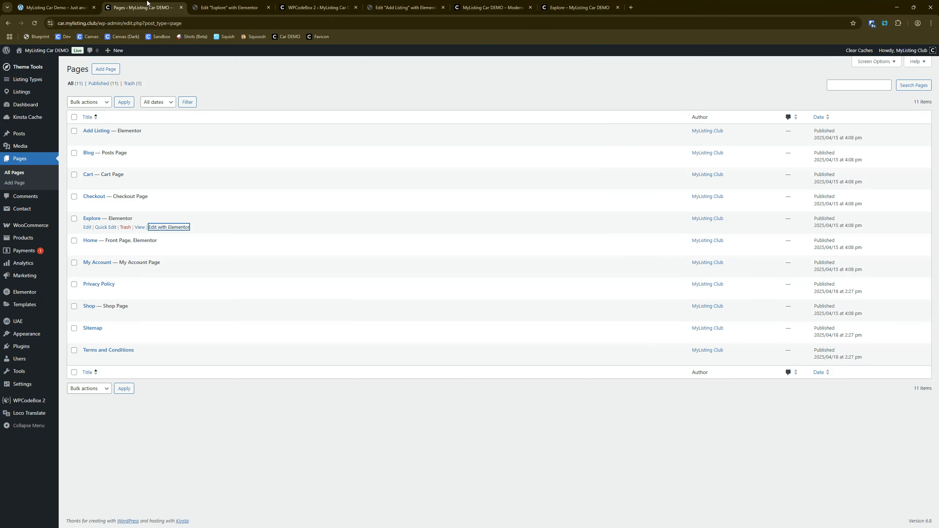
pyautogui.middleClick(28, 79)
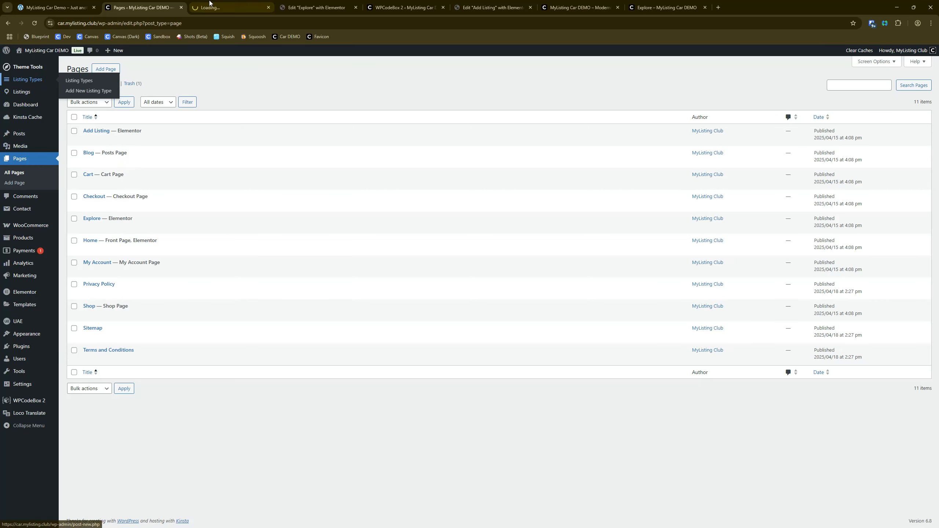
pyautogui.click(213, 2)
# Step: Return to the live Explore page and switch the Listing Type filter to For Rent
pyautogui.click(665, 8)
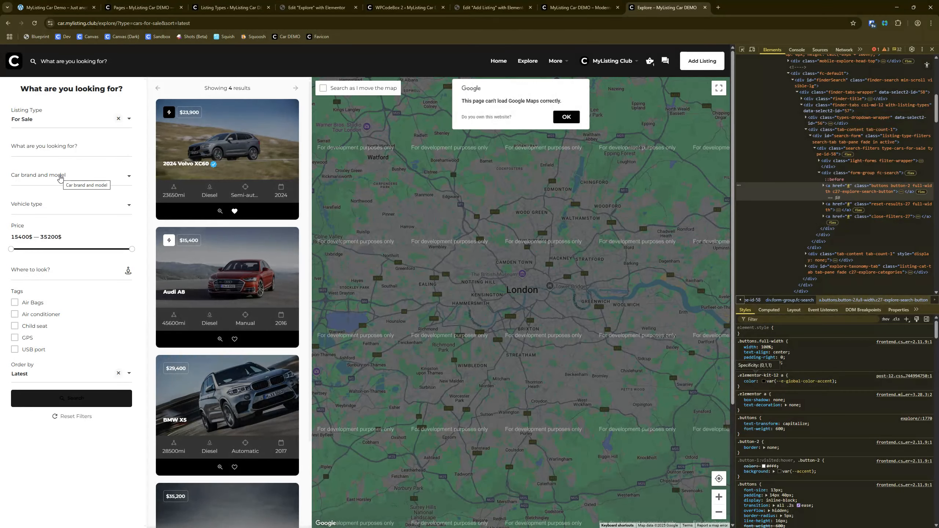
pyautogui.click(237, 5)
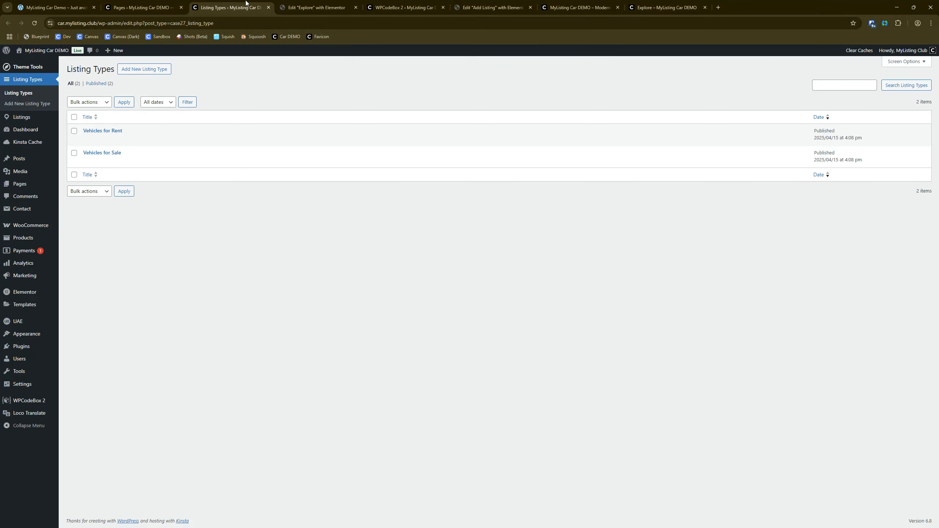
pyautogui.click(662, 6)
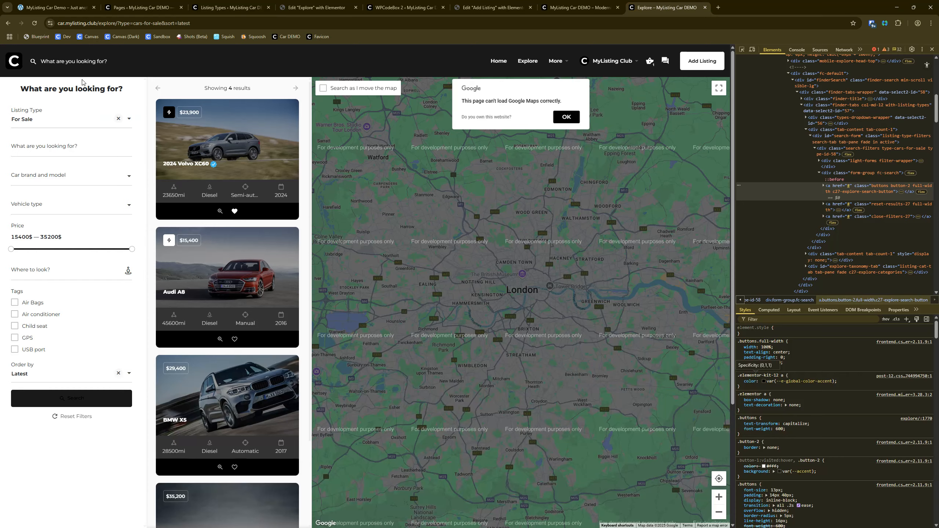
pyautogui.click(34, 124)
pyautogui.click(32, 156)
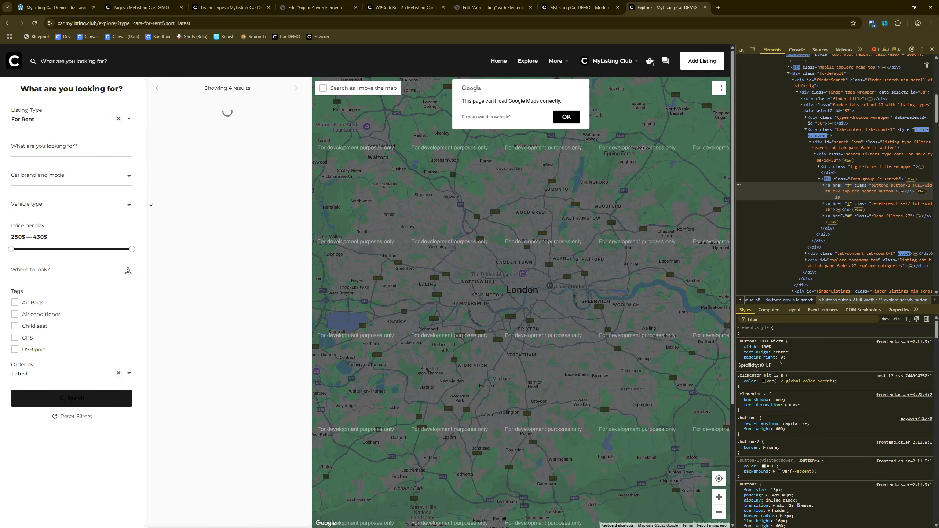
# Step: Open the Vehicles for Rent and Vehicles for Sale listing types in separate tabs and view Vehicles for Rent
pyautogui.click(231, 7)
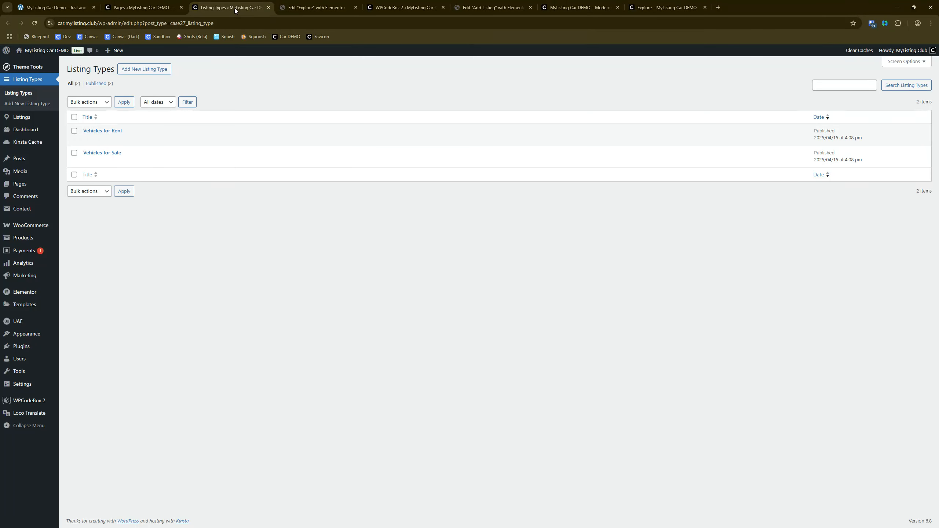
pyautogui.rightClick(100, 131)
pyautogui.click(119, 142)
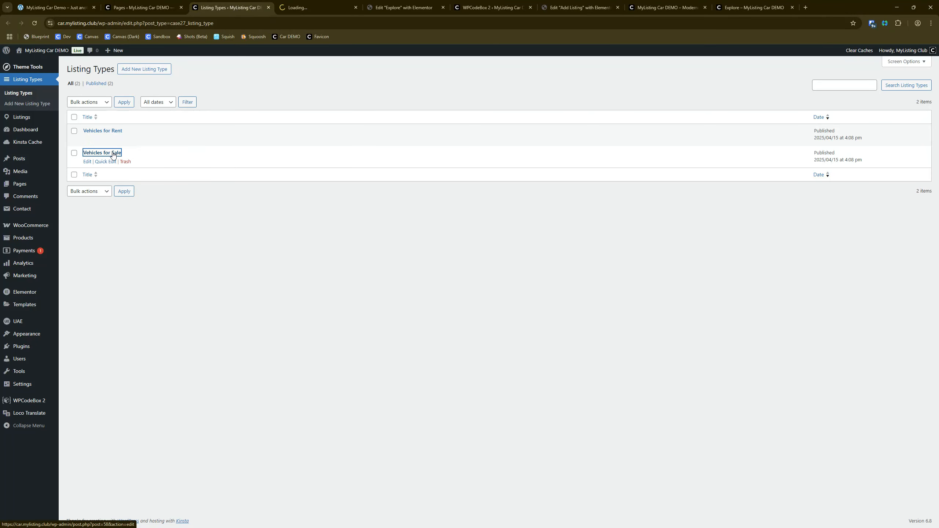
pyautogui.rightClick(113, 152)
pyautogui.click(131, 162)
pyautogui.click(299, 4)
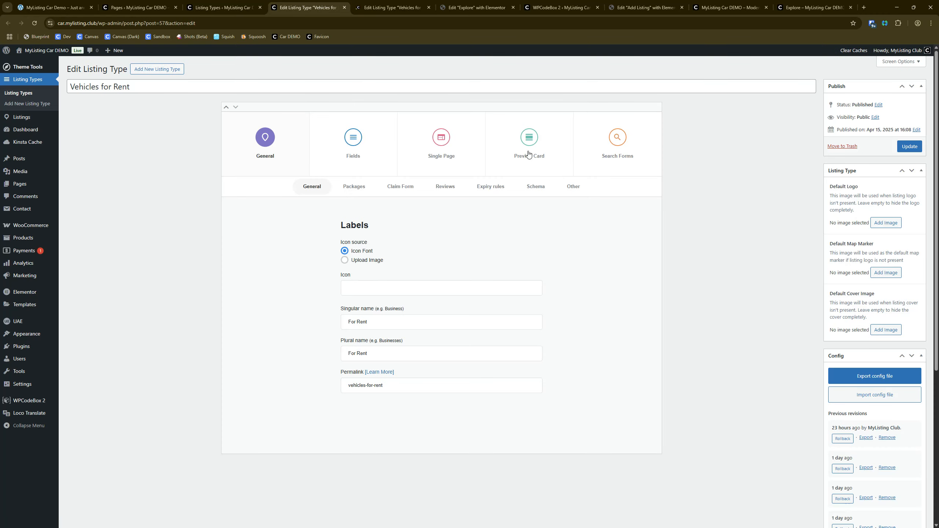
# Step: Open Vehicles for Rent's advanced search form settings and compare its active filters with the live Explore page
pyautogui.click(609, 141)
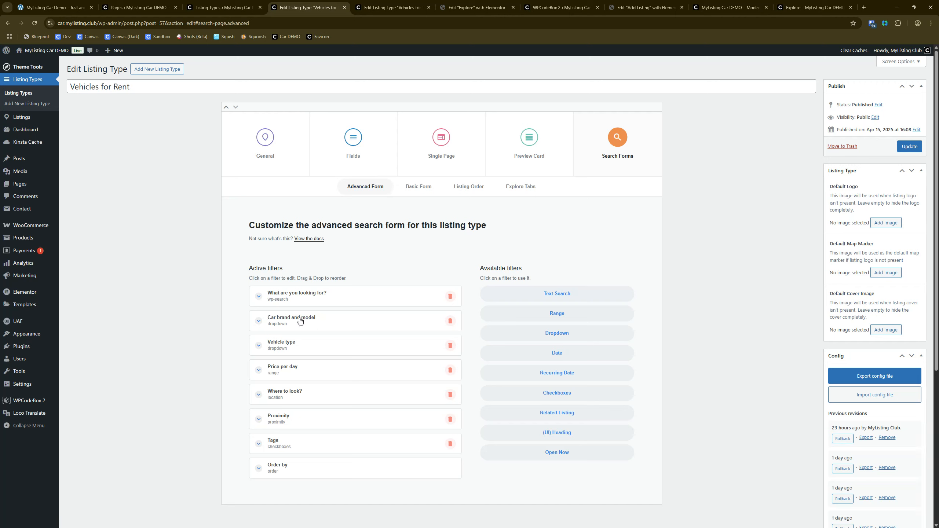
pyautogui.click(313, 301)
pyautogui.click(312, 300)
pyautogui.click(313, 300)
pyautogui.click(313, 301)
pyautogui.click(813, 7)
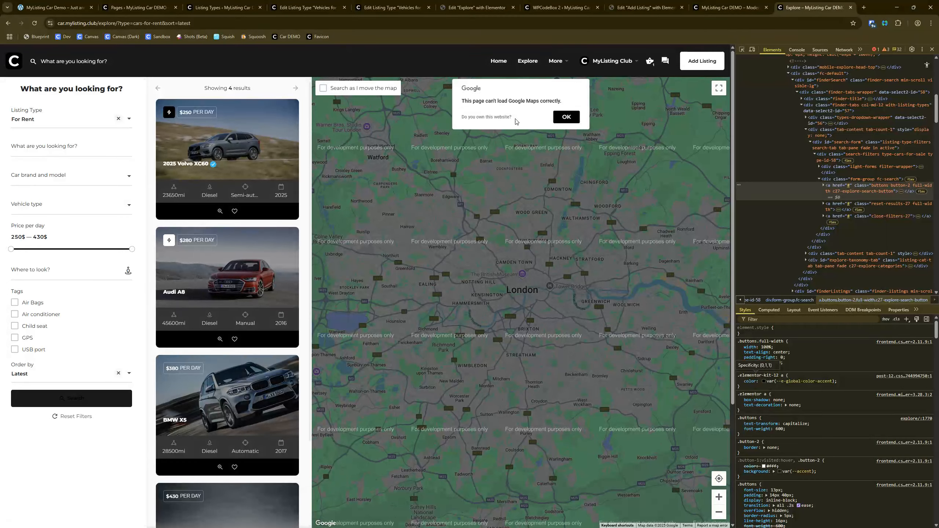
pyautogui.click(186, 5)
pyautogui.click(307, 7)
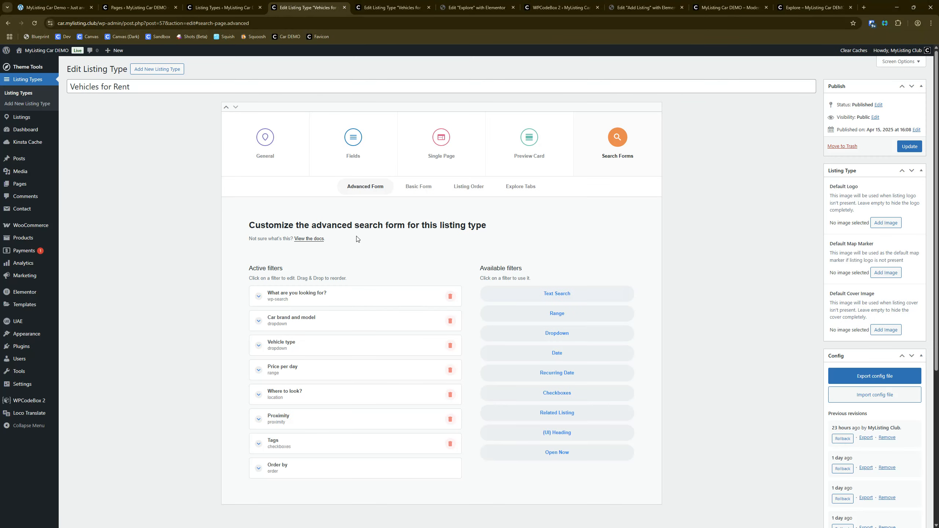
# Step: Add "Vehicle" in front of the "Car brand and model" filter's label in the Vehicles for Rent advanced form
pyautogui.click(314, 318)
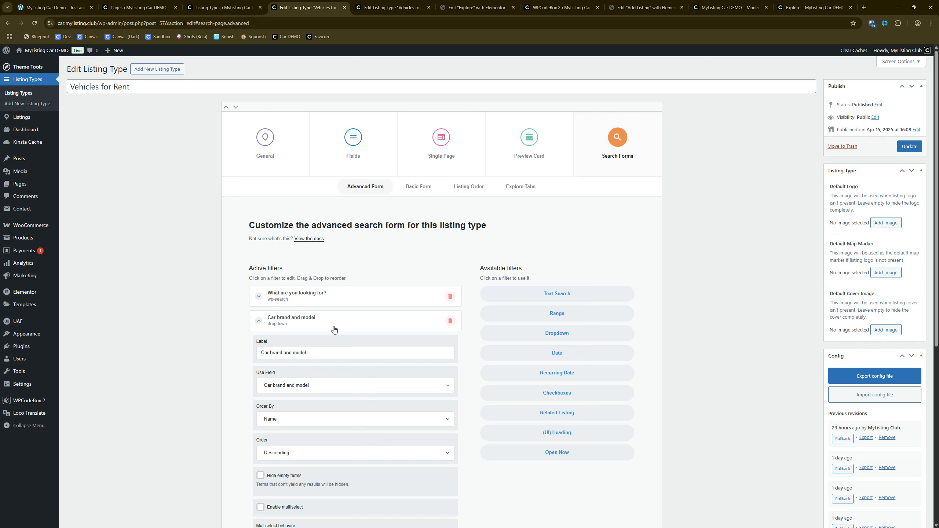
pyautogui.tripleClick(316, 353)
pyautogui.press('Home')
pyautogui.write('Vehicle')
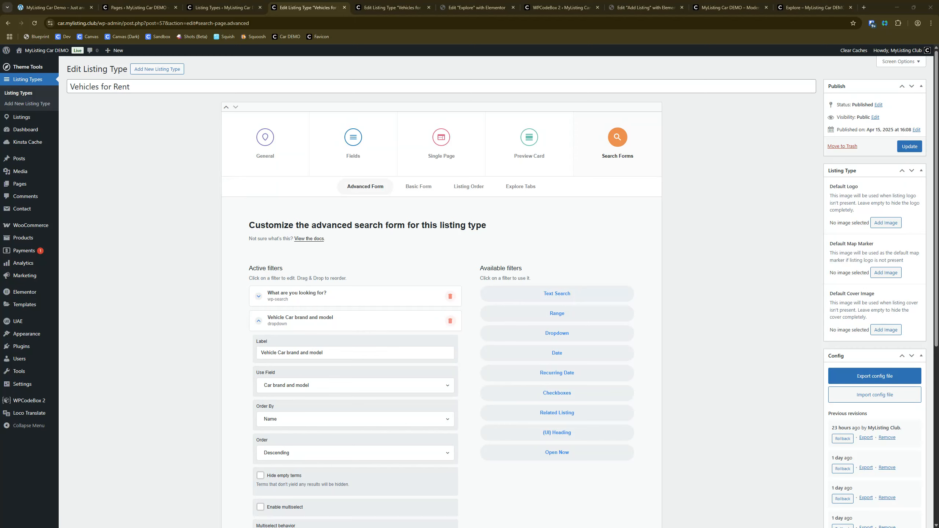
# Step: Move the "What are you looking for?" filter below Tags in the Vehicles for Rent form and open its settings
pyautogui.click(325, 303)
pyautogui.click(325, 302)
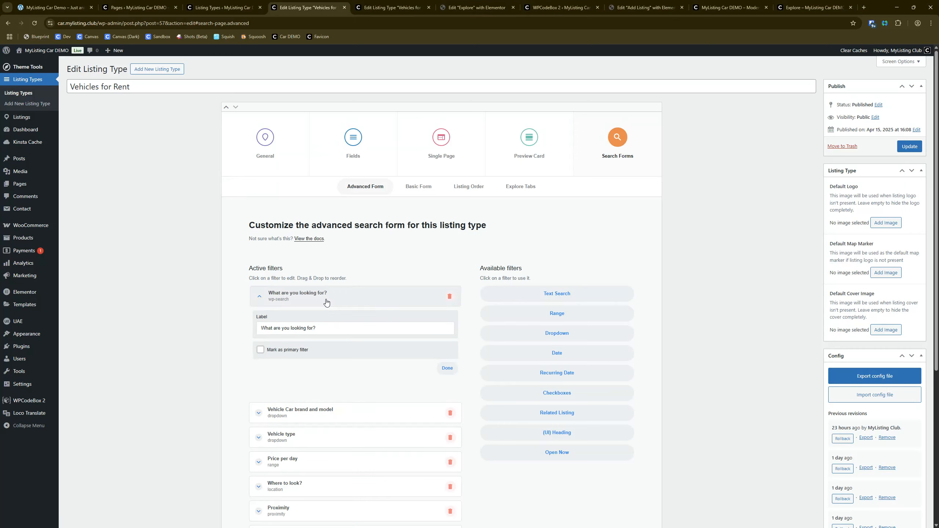
pyautogui.scroll(-1, 326, 303)
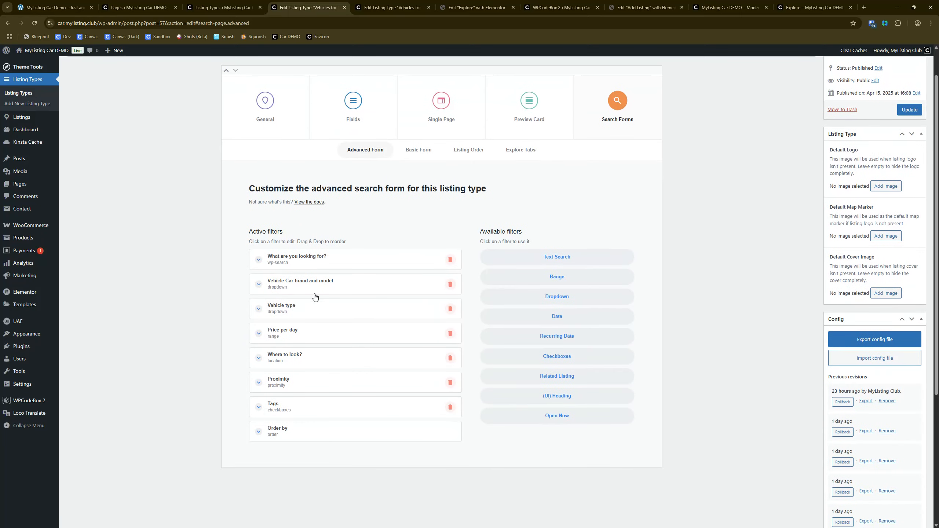
pyautogui.moveTo(308, 260); pyautogui.dragTo(313, 415)
pyautogui.click(311, 405)
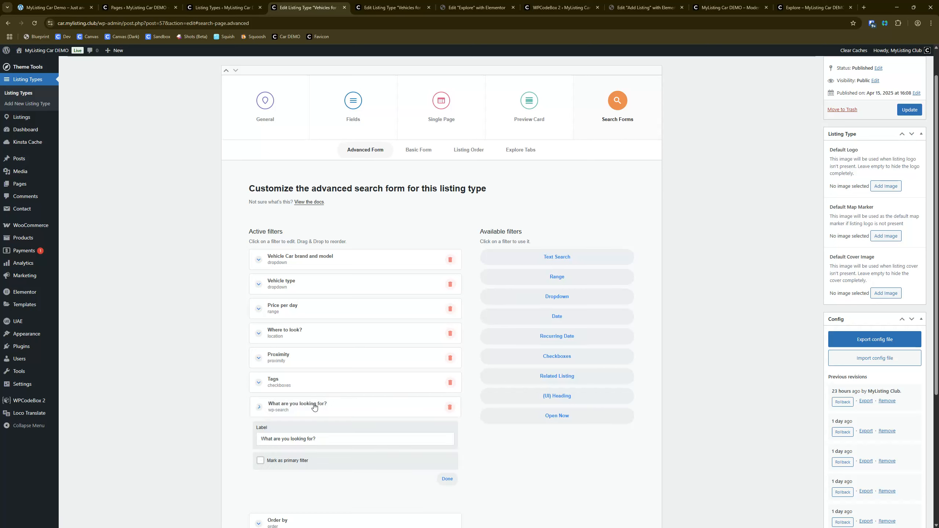
# Step: Set the text search filter's label to "Keyword Search..." and select the label text for copying
pyautogui.tripleClick(339, 445)
pyautogui.write('Key W')
pyautogui.press('BackSpace')
pyautogui.press('BackSpace')
pyautogui.write('word Sear')
pyautogui.hotkey('ctrl', 'a')
pyautogui.hotkey('ctrl', 'c')
# Step: In Vehicles for Sale's advanced form, move "What are you looking for?" below Tags and paste "Keyword Search..." as its label
pyautogui.click(388, 7)
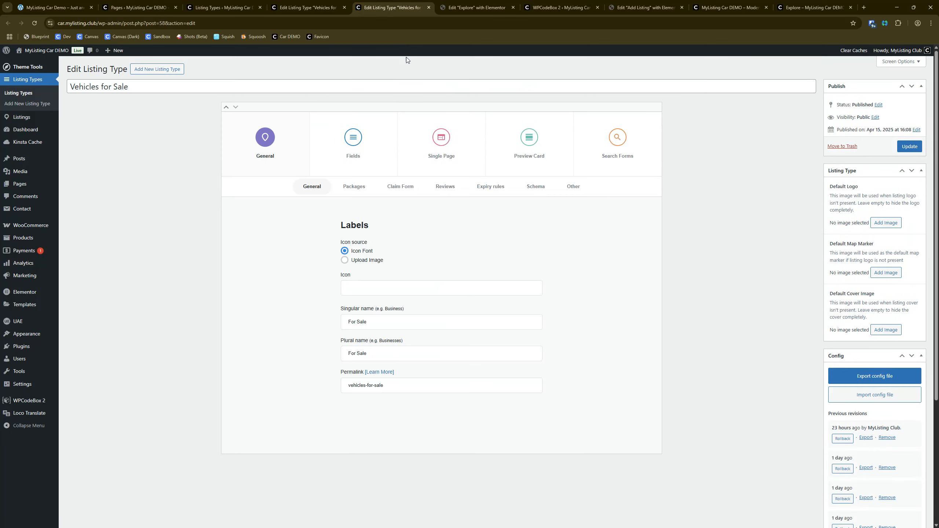
pyautogui.click(616, 140)
pyautogui.moveTo(340, 296); pyautogui.dragTo(311, 441)
pyautogui.click(311, 441)
pyautogui.click(315, 474)
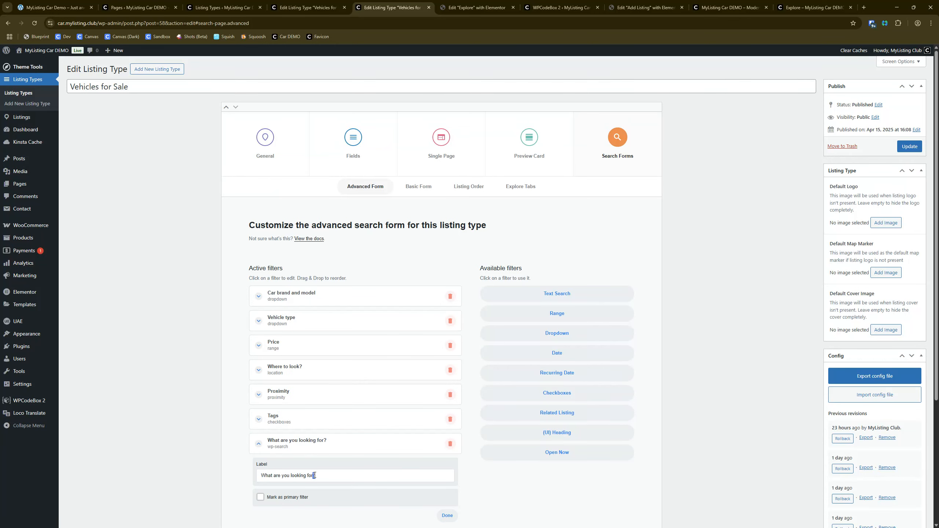
pyautogui.hotkey('ctrl', 'a')
pyautogui.hotkey('ctrl', 'v')
# Step: Back in Vehicles for Rent, change the Vehicle type filter's label to "Vehicle Type"
pyautogui.hotkey('ctrl', 'pageup')
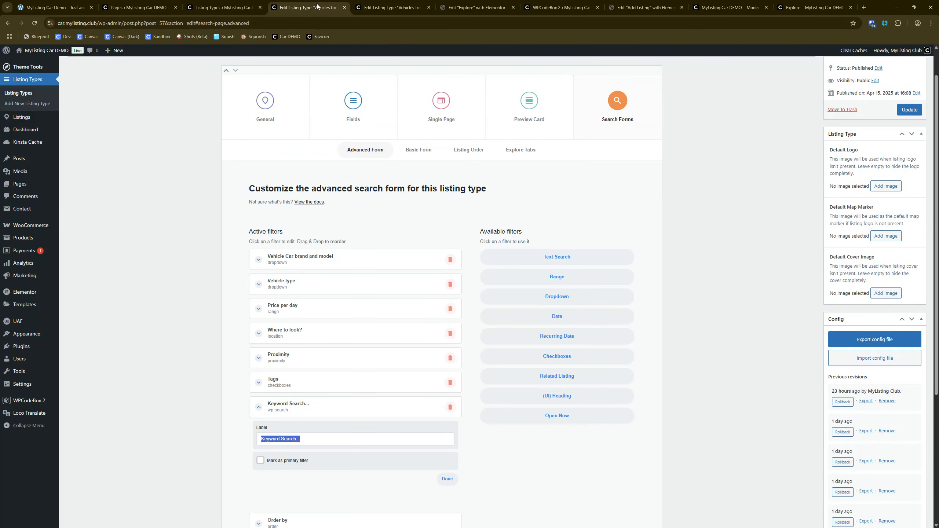
pyautogui.click(303, 289)
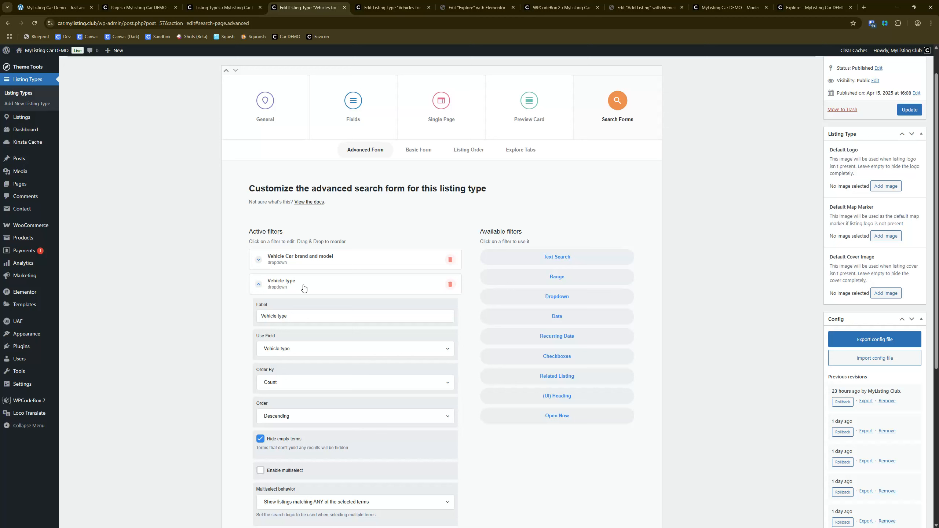
pyautogui.doubleClick(282, 317)
pyautogui.write('Type')
pyautogui.click(285, 289)
# Step: Set the "Price per day" filter's label to "Daily Rate", checking the home page's For Rent search form for reference
pyautogui.click(295, 309)
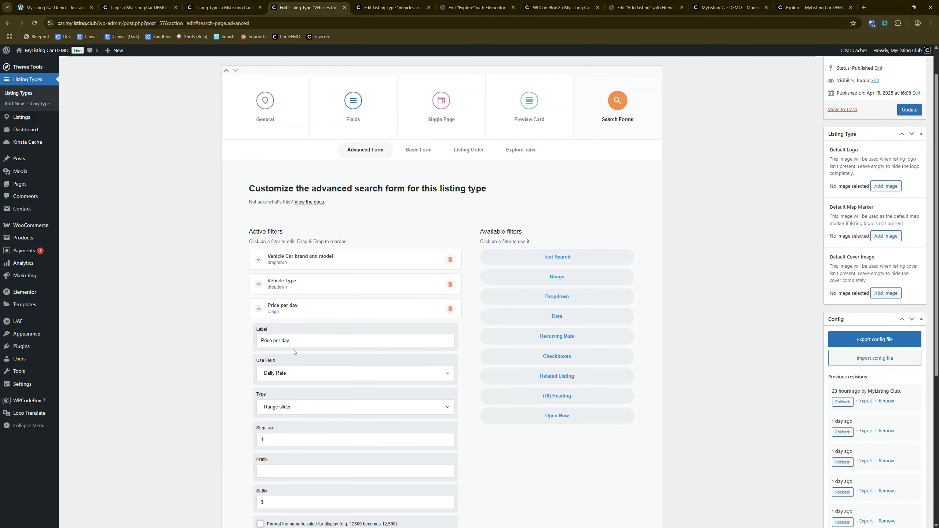
pyautogui.tripleClick(294, 341)
pyautogui.write('Da')
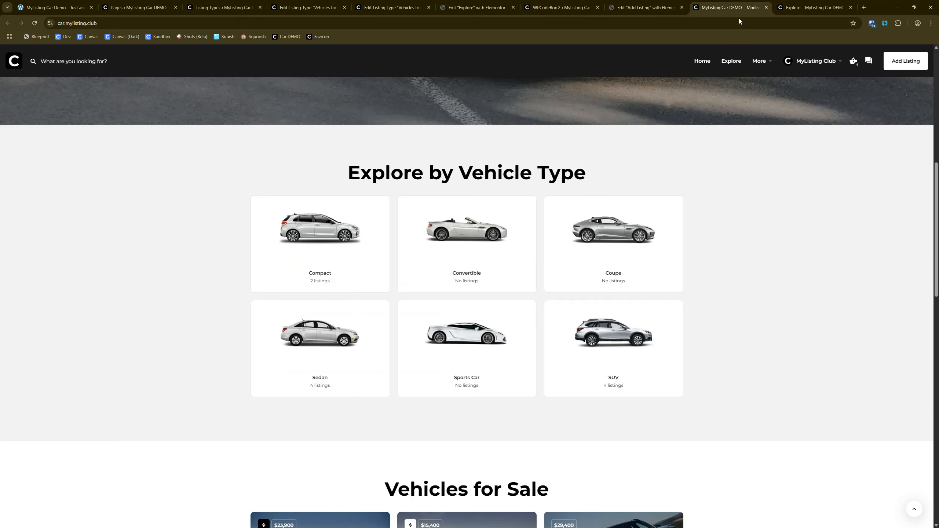
pyautogui.click(726, 7)
pyautogui.scroll(8, 554, 284)
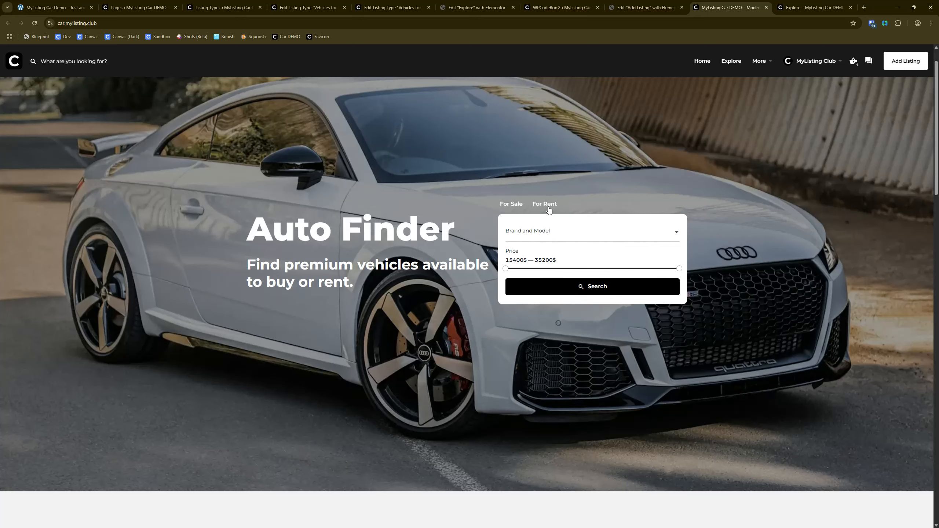
pyautogui.click(545, 204)
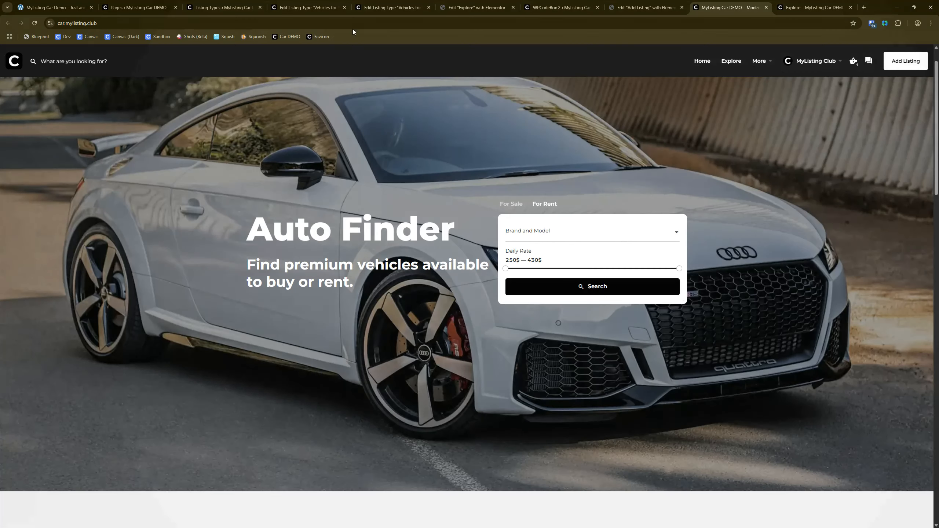
pyautogui.click(371, 3)
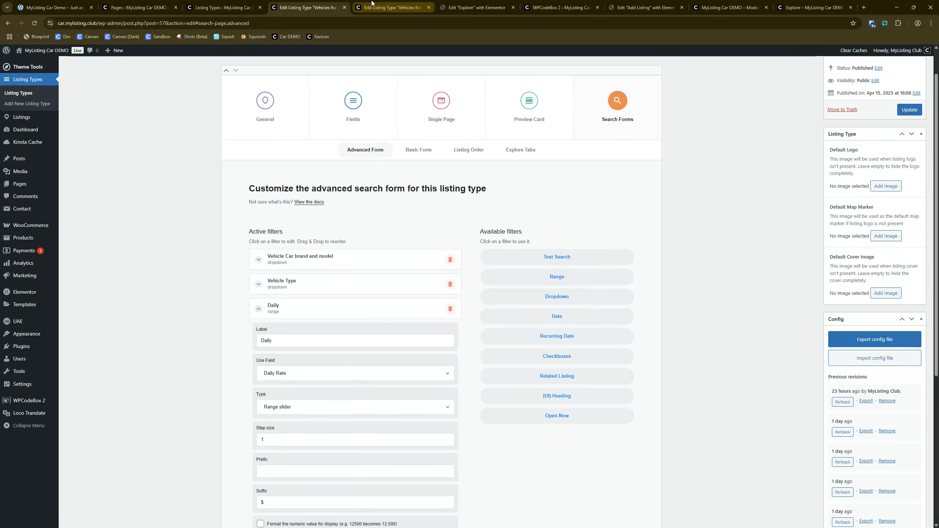
pyautogui.click(300, 346)
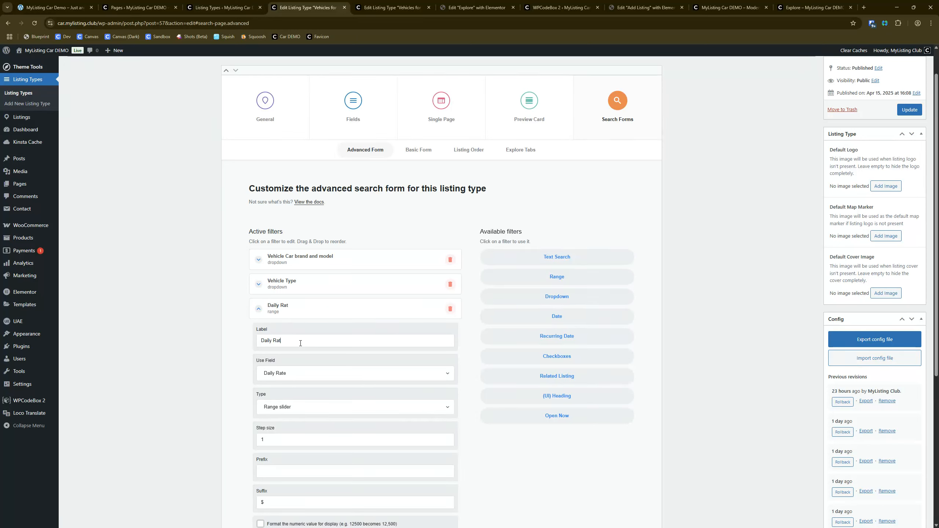
pyautogui.click(288, 313)
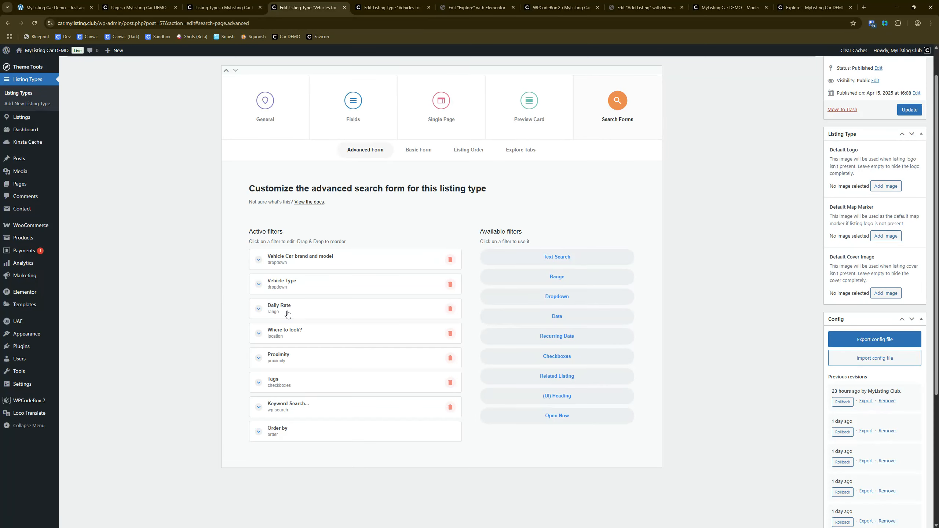
# Step: Set the "Where to look?" filter's label to "Location" in the Vehicles for Rent form
pyautogui.click(309, 335)
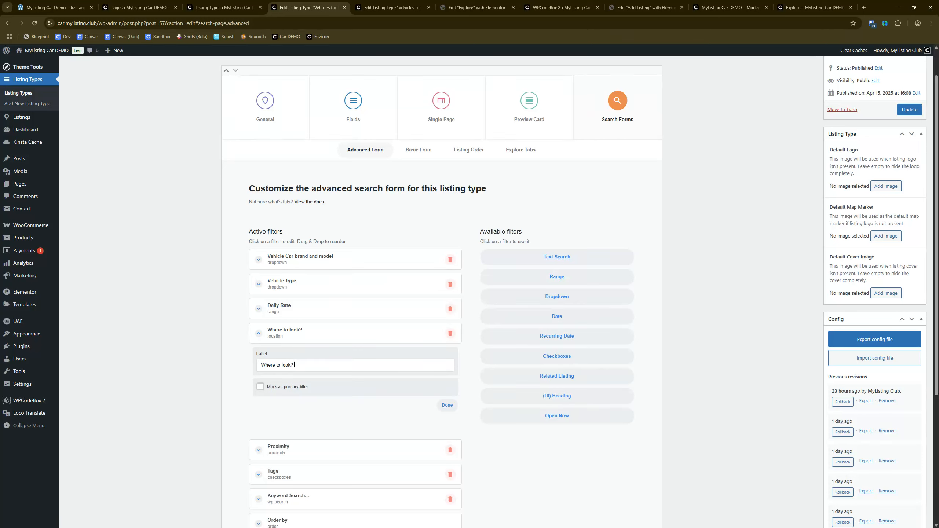
pyautogui.tripleClick(294, 365)
pyautogui.write('Location')
pyautogui.click(283, 334)
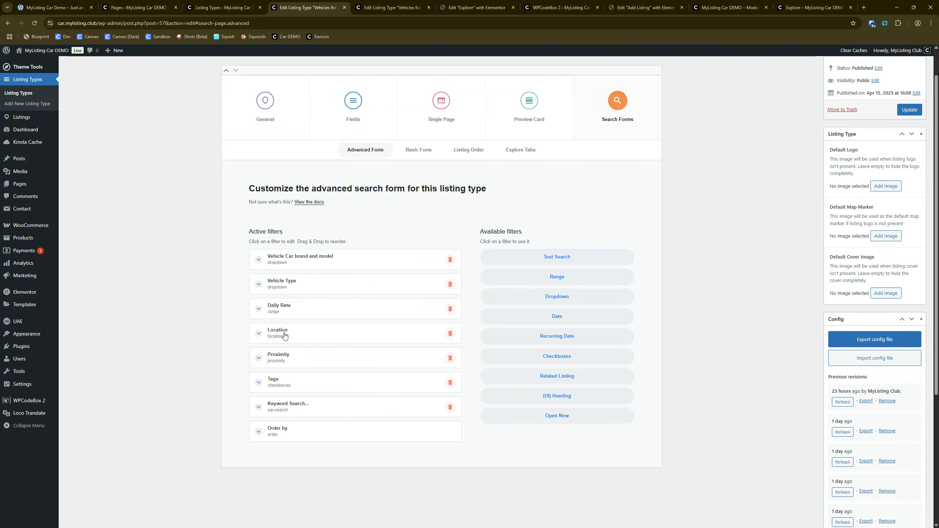
# Step: Change the car brand and model filter's label to "Vehicle Brand / Model" in the Vehicles for Rent advanced form
pyautogui.click(290, 358)
pyautogui.click(290, 358)
pyautogui.click(325, 264)
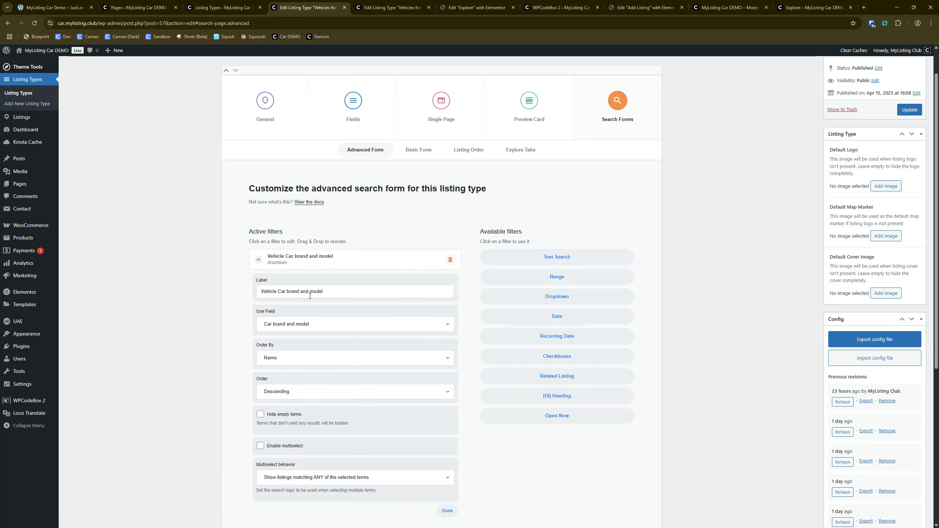
pyautogui.moveTo(276, 292); pyautogui.dragTo(289, 291)
pyautogui.write('B')
pyautogui.press('Num_Lock')
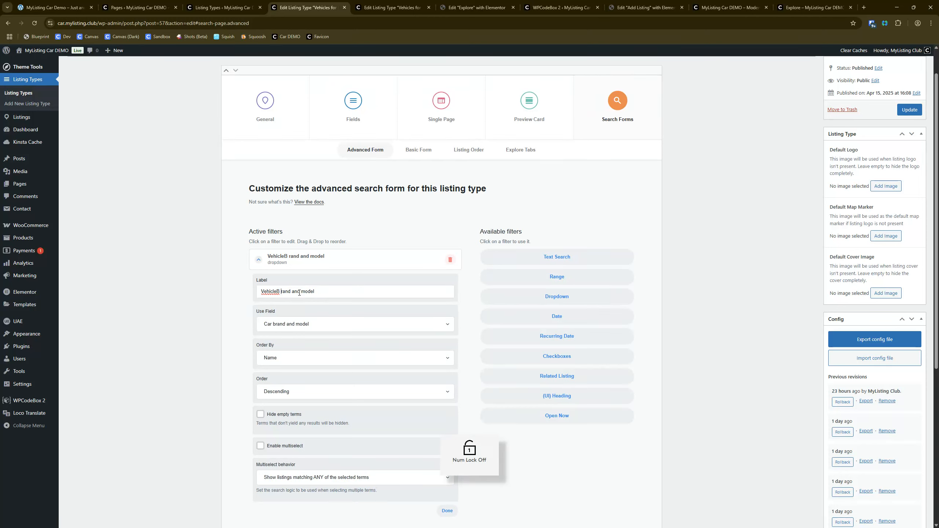
pyautogui.press('Right')
pyautogui.press('Delete')
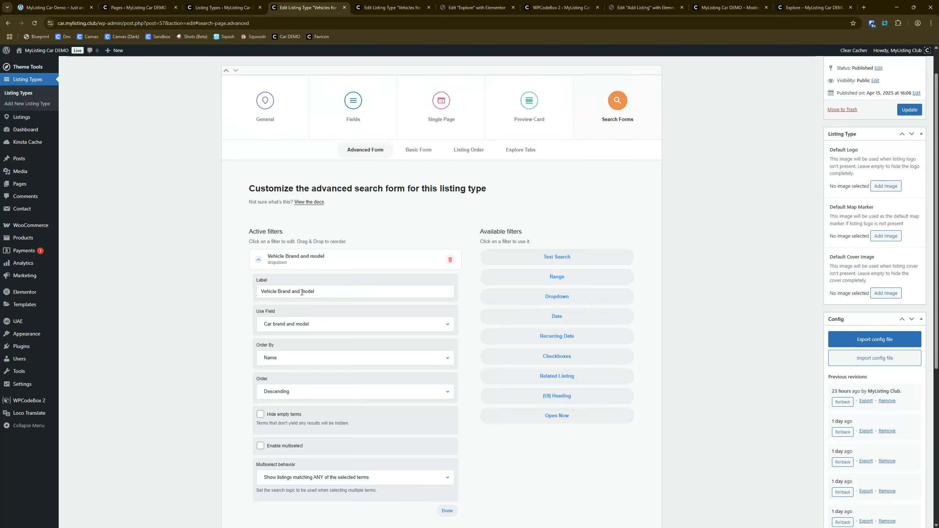
pyautogui.click(302, 293)
pyautogui.press('BackSpace')
pyautogui.press('BackSpace')
pyautogui.press('BackSpace')
pyautogui.press('BackSpace')
pyautogui.write('/ M')
pyautogui.press('Delete')
# Step: Copy the "Vehicle Brand / Model" label into the Car brand and model filter of Vehicles for Sale
pyautogui.moveTo(324, 293); pyautogui.dragTo(230, 283)
pyautogui.hotkey('ctrl', 'c')
pyautogui.click(392, 8)
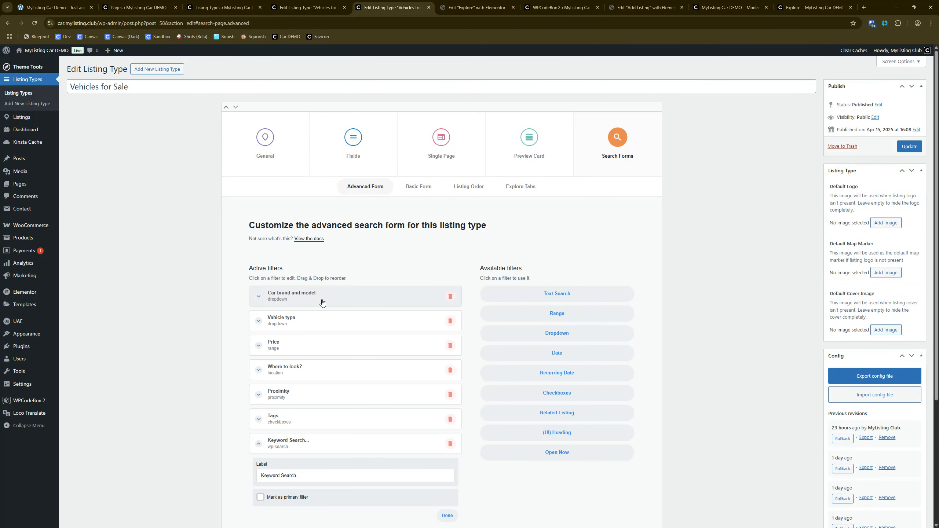
pyautogui.click(322, 303)
pyautogui.tripleClick(335, 328)
pyautogui.hotkey('ctrl', 'v')
pyautogui.click(301, 300)
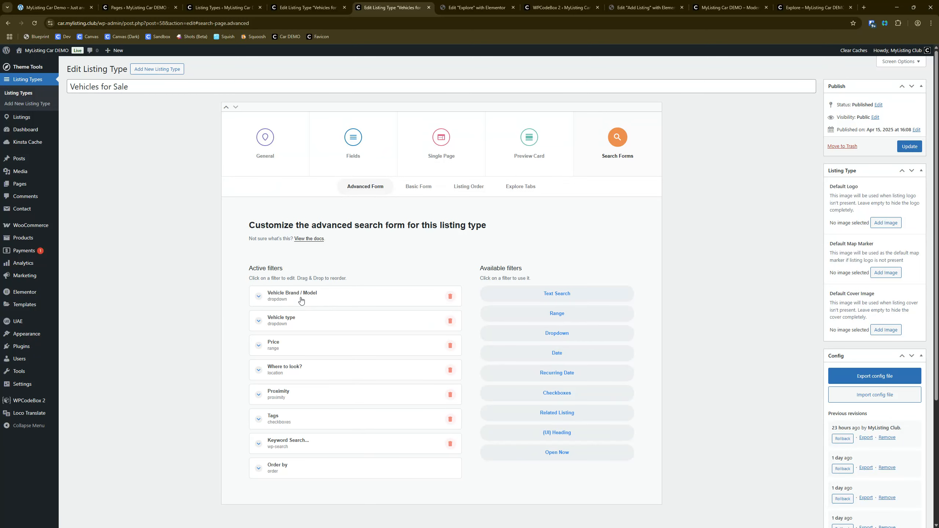
# Step: Change the Vehicle type filter's label to "Vehicle Type" in the Vehicles for Sale advanced form
pyautogui.click(322, 327)
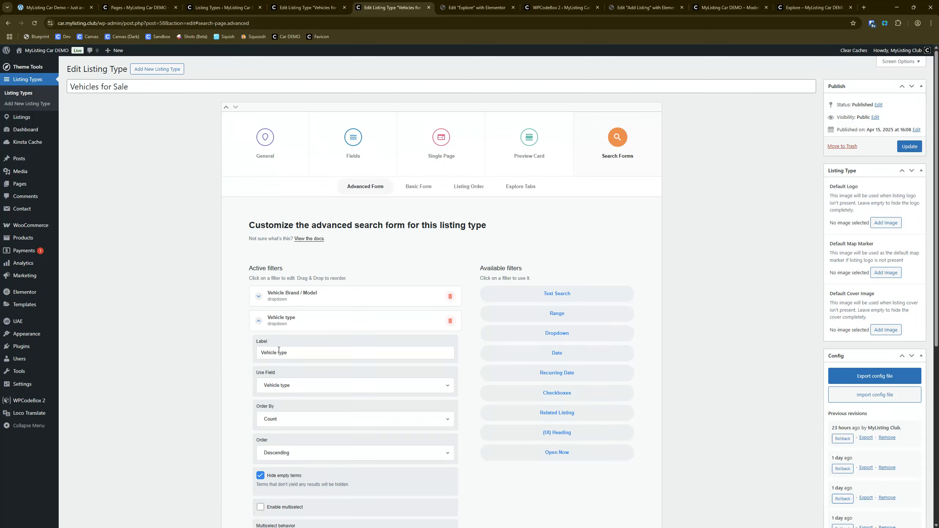
pyautogui.doubleClick(280, 352)
pyautogui.write('Type')
pyautogui.click(281, 326)
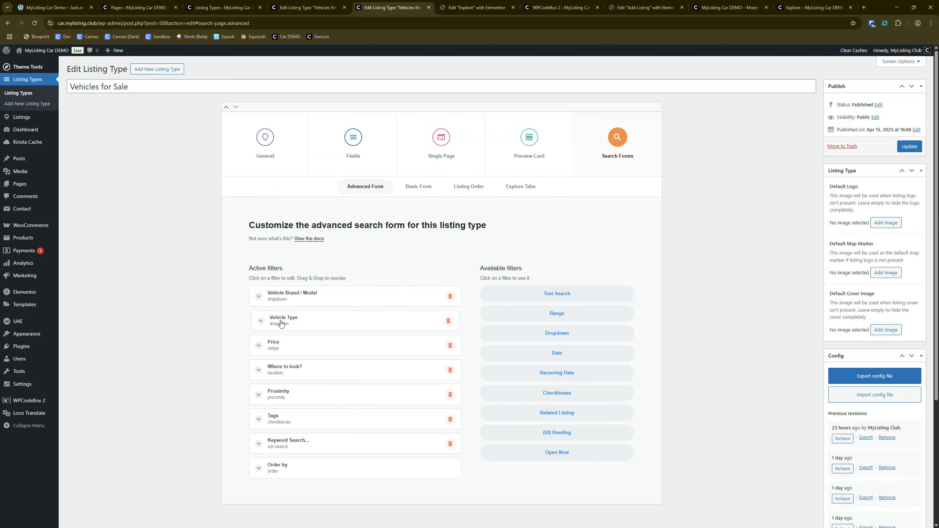
# Step: Set the "Where to look?" filter's label to "Location" in the Vehicles for Sale form
pyautogui.click(303, 372)
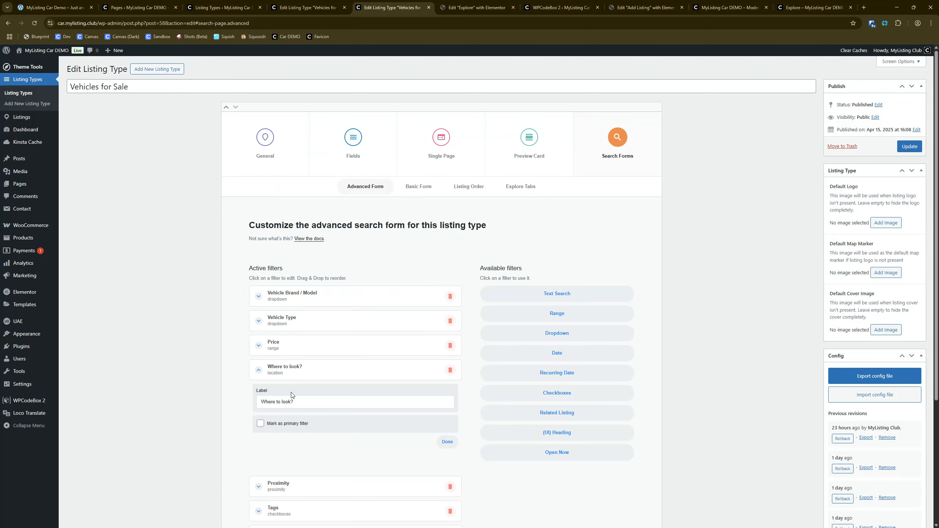
pyautogui.tripleClick(292, 401)
pyautogui.write('Location')
pyautogui.press('BackSpace')
pyautogui.write('atpio')
pyautogui.click(294, 374)
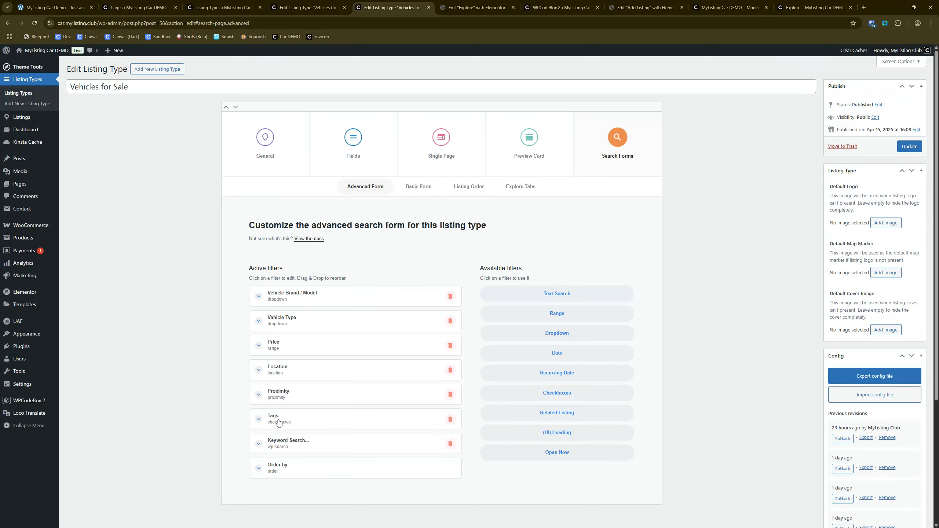
# Step: Collapse the open brand filter in Vehicles for Rent and save both the rent and sale listing types
pyautogui.click(307, 8)
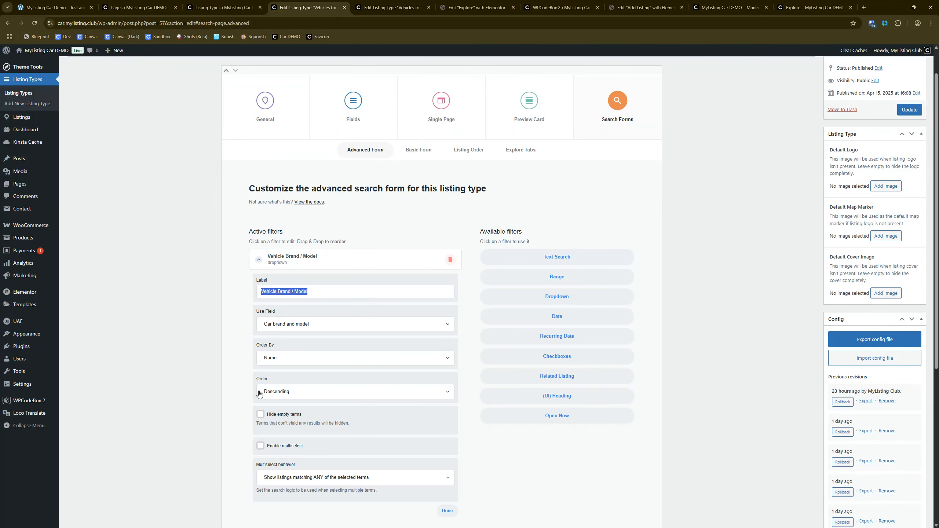
pyautogui.click(281, 259)
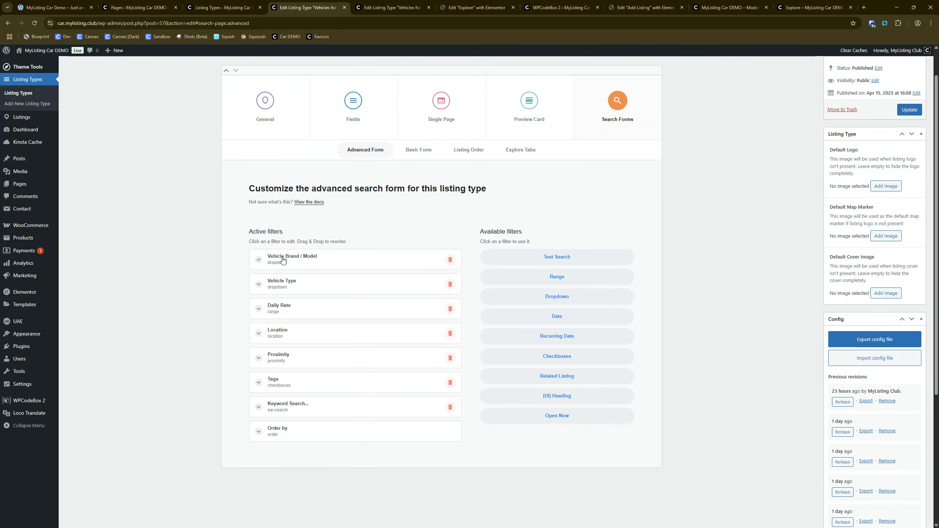
pyautogui.click(370, 7)
pyautogui.click(913, 152)
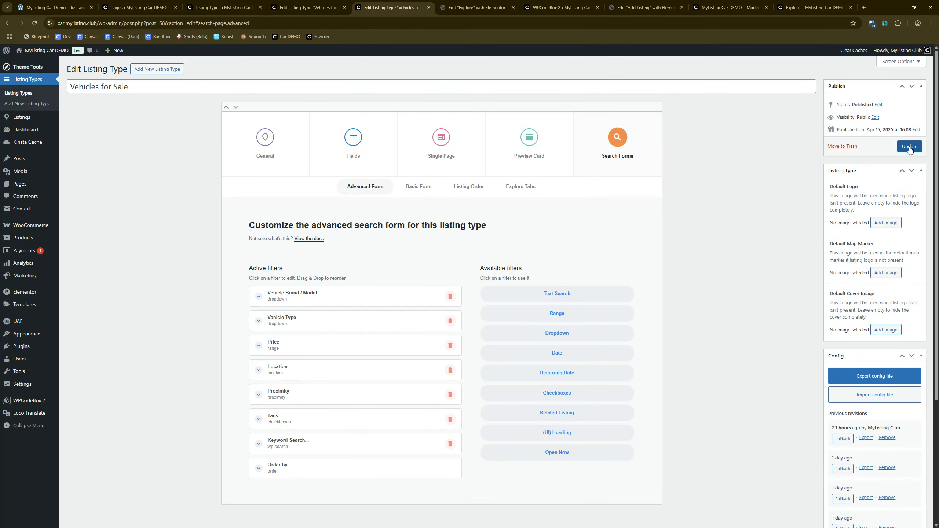
pyautogui.click(354, 5)
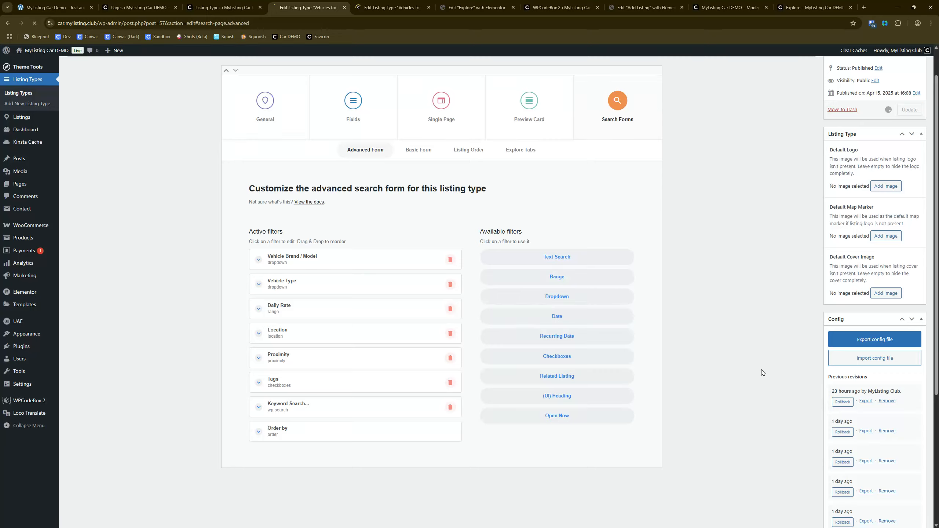
# Step: Reload the Explore page and check the Vehicle Brand / Model and Vehicle Type dropdowns for rentals
pyautogui.click(806, 5)
pyautogui.click(34, 24)
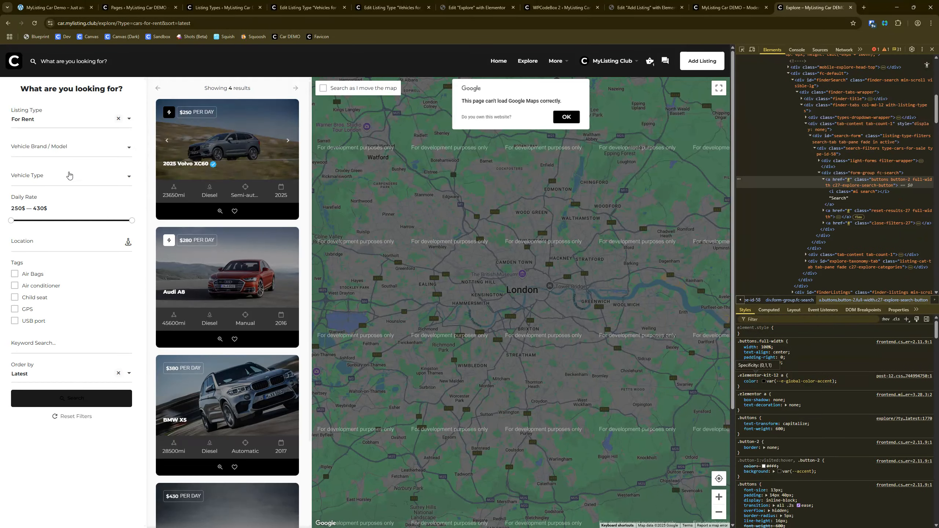
pyautogui.click(59, 147)
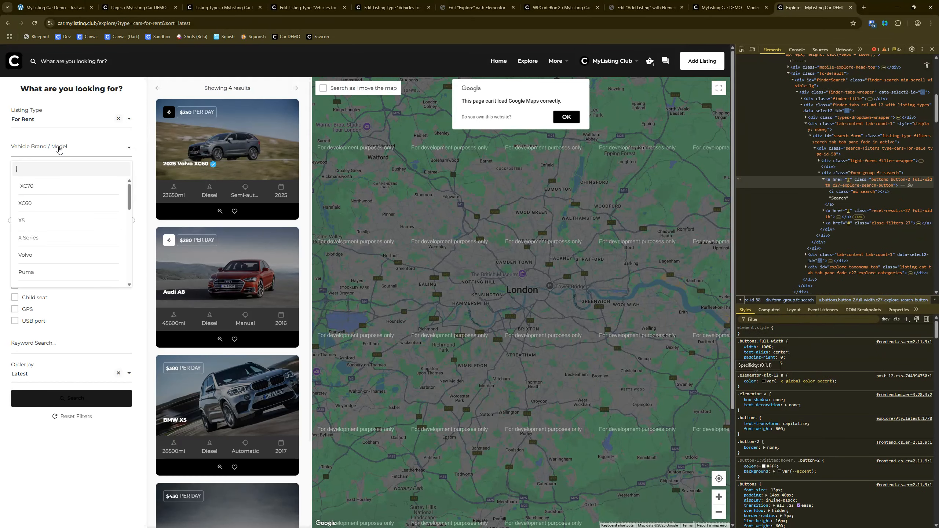
pyautogui.click(59, 149)
pyautogui.click(55, 180)
pyautogui.click(55, 181)
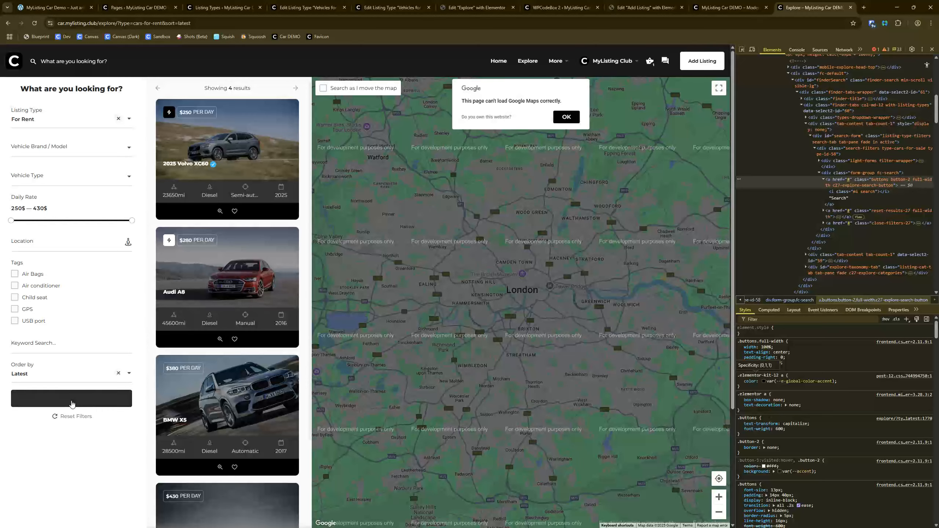
# Step: Run the For Rent search, look over the Explore page and view its map in full screen and back
pyautogui.click(72, 404)
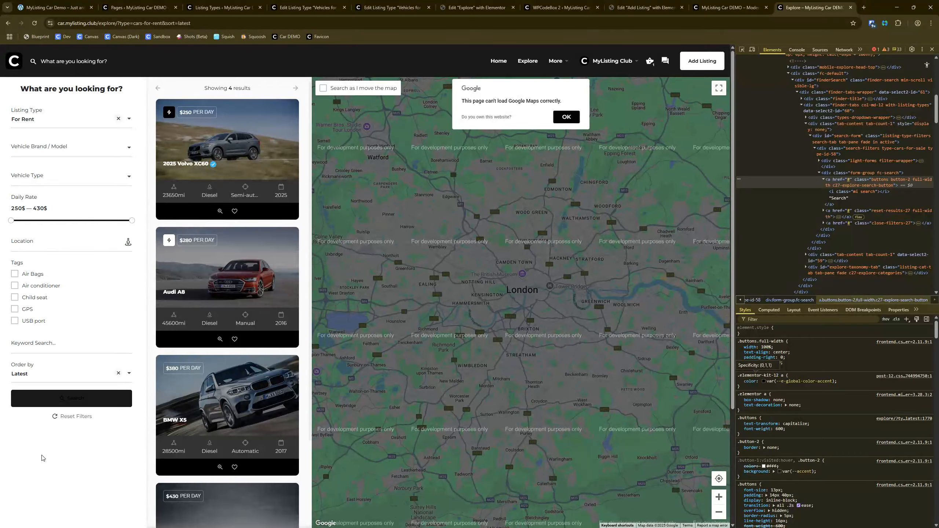
pyautogui.scroll(-4, 50, 453)
pyautogui.scroll(4, 53, 446)
pyautogui.click(719, 89)
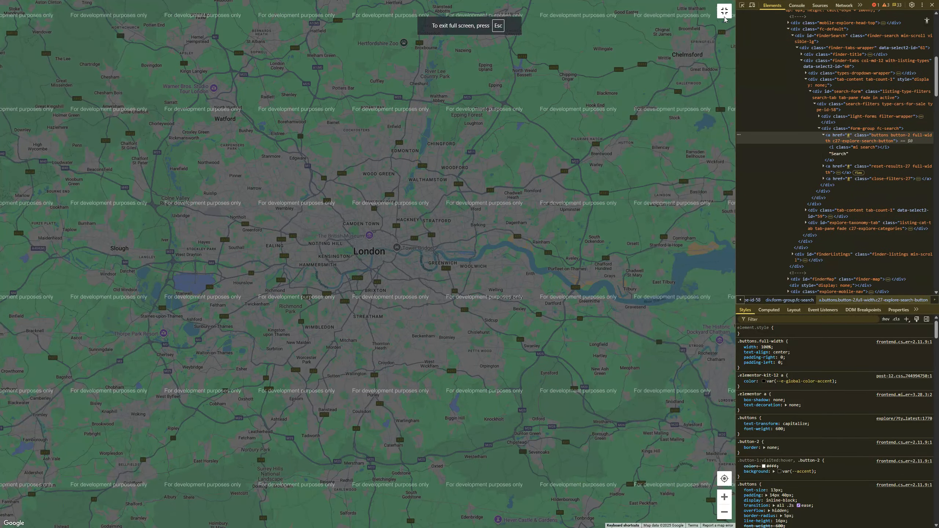
pyautogui.click(725, 16)
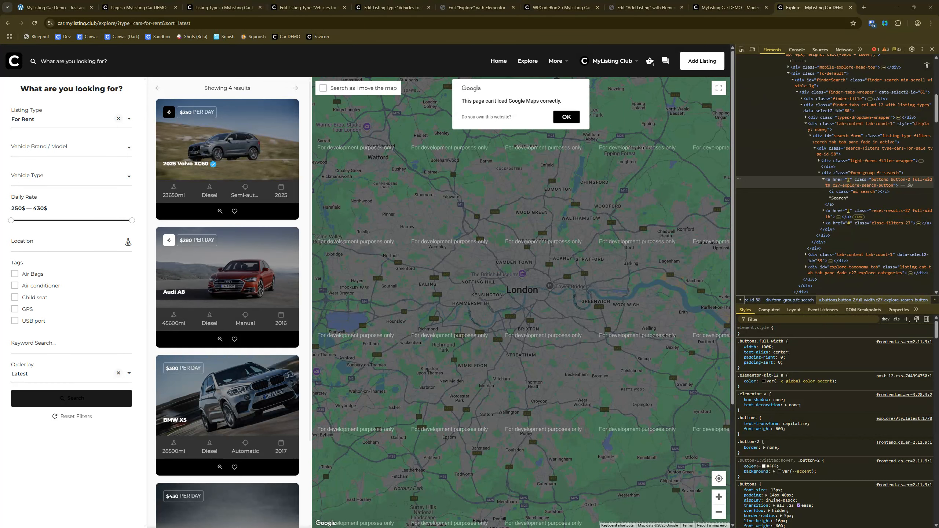
# Step: Inspect the Air Bags tag checkbox and examine the styles of its tags-nav list and md-checkbox container
pyautogui.rightClick(34, 274)
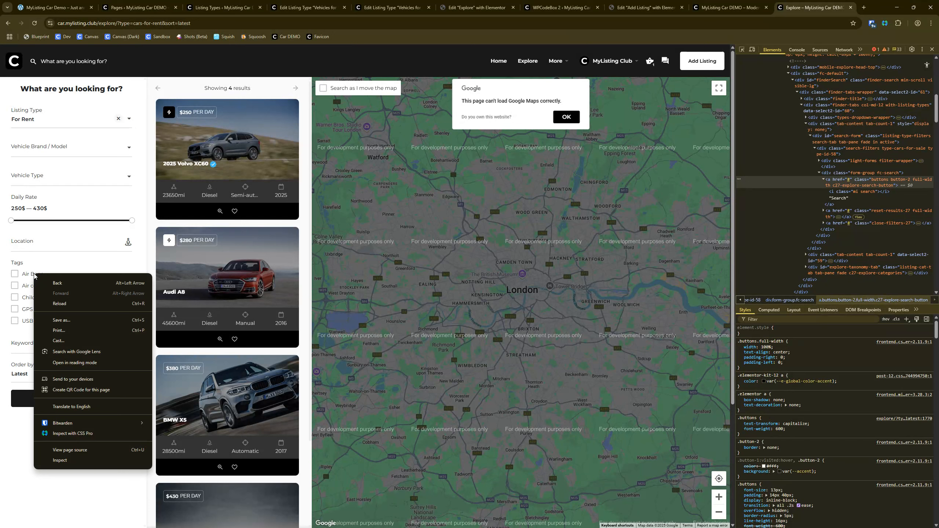
pyautogui.click(60, 461)
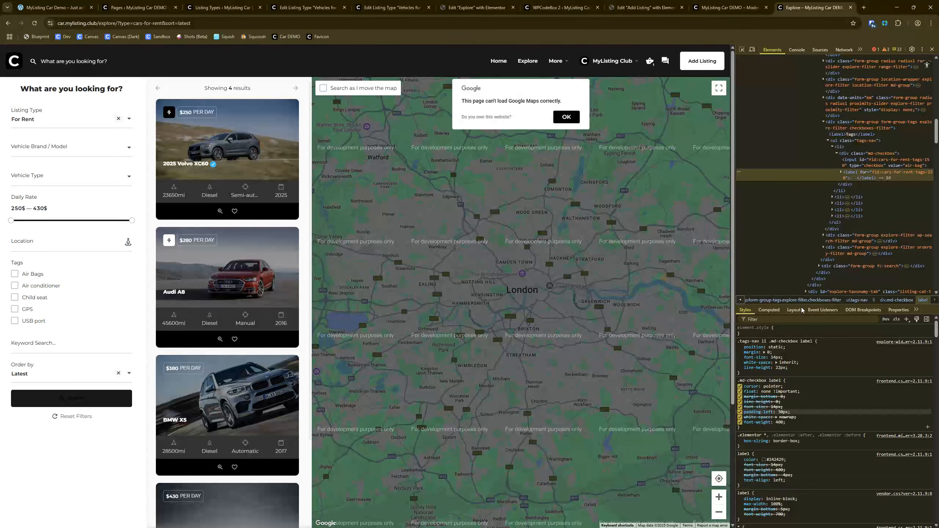
pyautogui.click(869, 141)
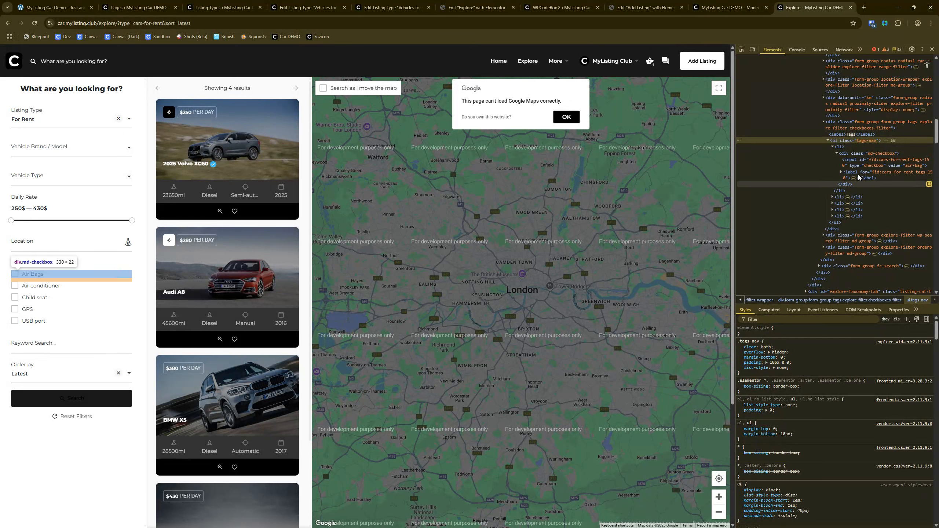
pyautogui.click(872, 153)
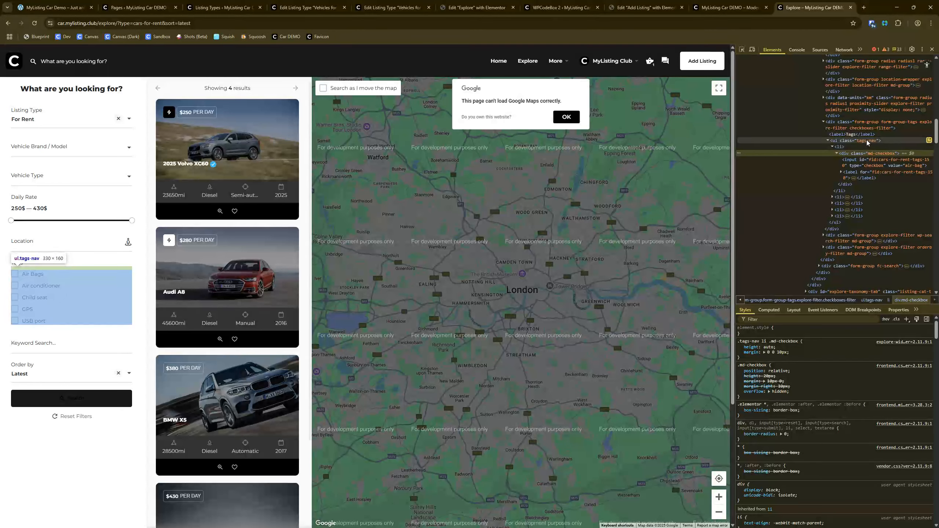
# Step: Try adding width: 50% to the .tags-nav rule of the Tags checkbox list
pyautogui.click(857, 141)
pyautogui.click(806, 370)
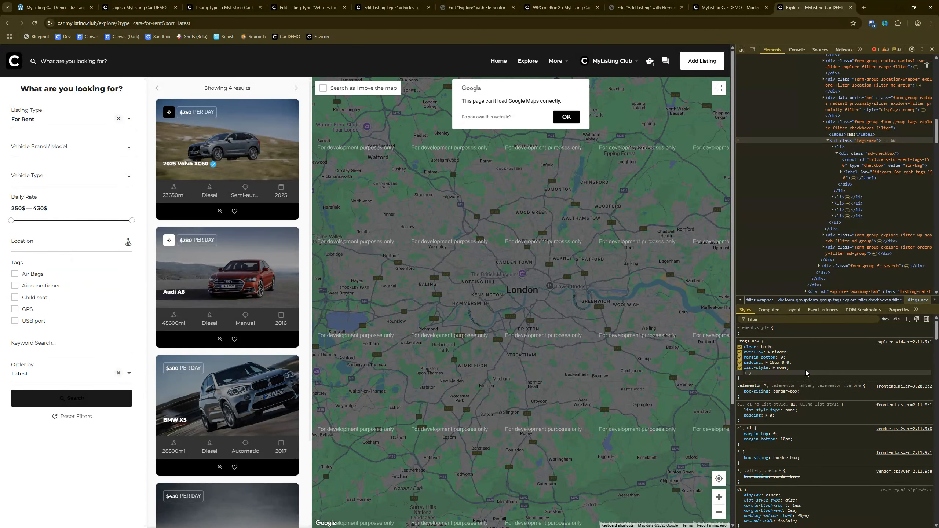
pyautogui.write('width:50%;')
pyautogui.click(805, 371)
pyautogui.moveTo(754, 372); pyautogui.dragTo(752, 374)
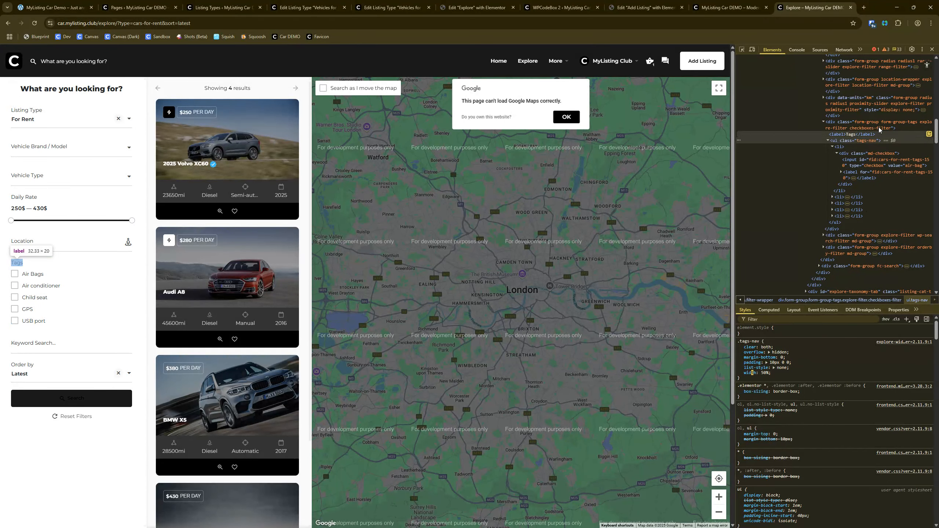
# Step: Set the width in the .tags-nav li rule to 50% for the Tags list items
pyautogui.click(862, 146)
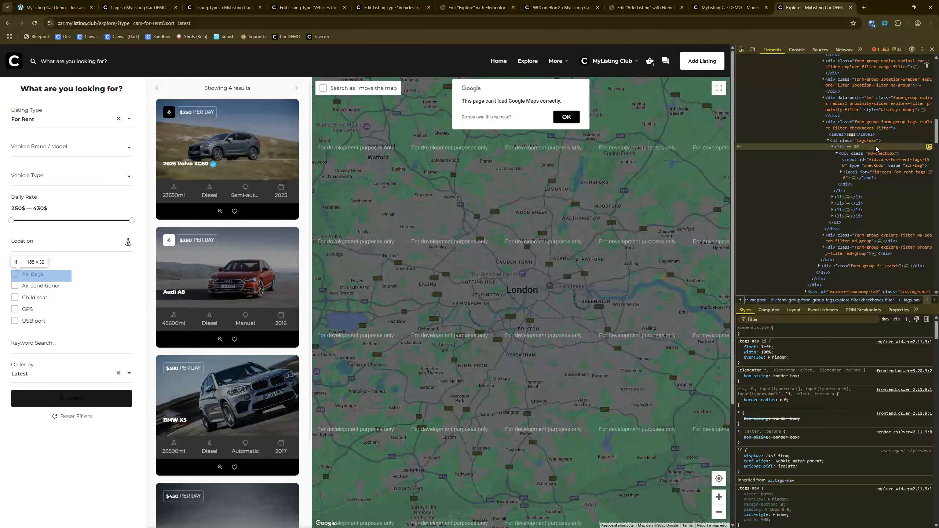
pyautogui.click(766, 352)
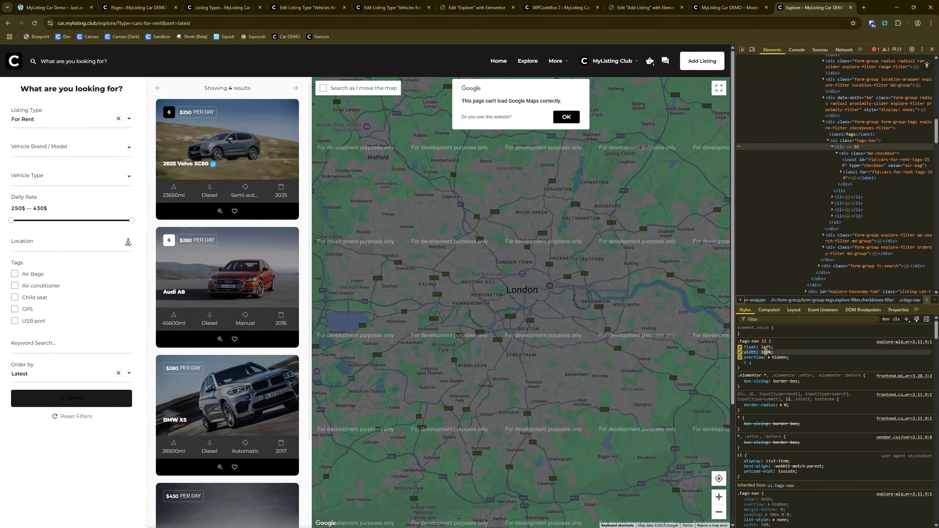
pyautogui.press('ctrl')
pyautogui.press('ctrl')
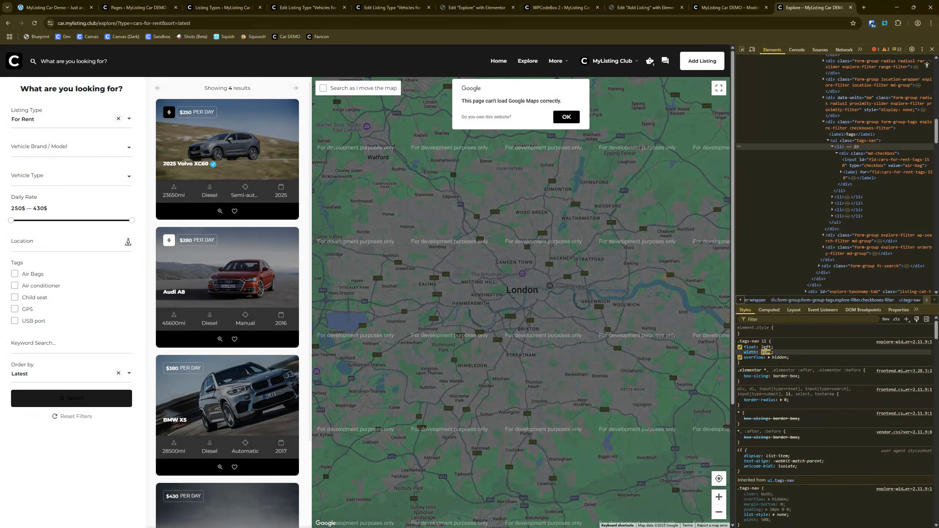
pyautogui.click(766, 352)
pyautogui.press('BackSpace')
pyautogui.write('5')
pyautogui.press('BackSpace')
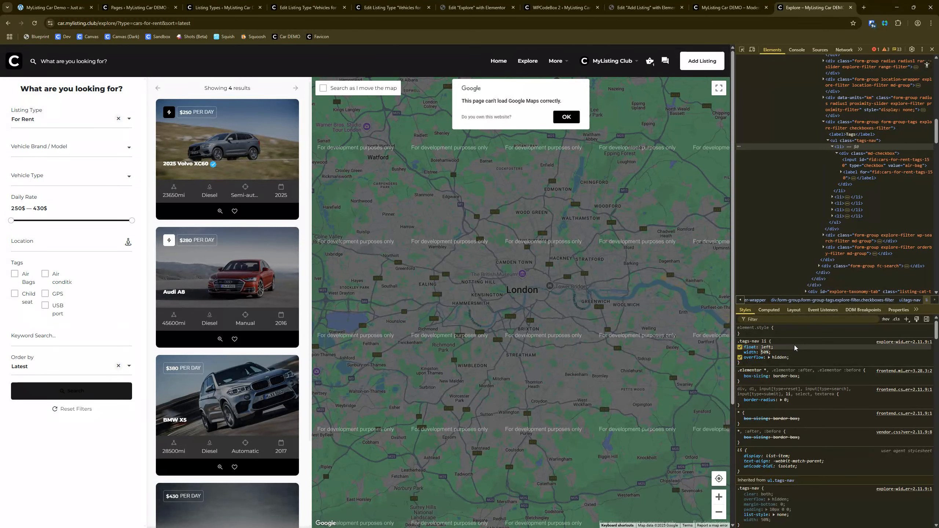
pyautogui.press('Return')
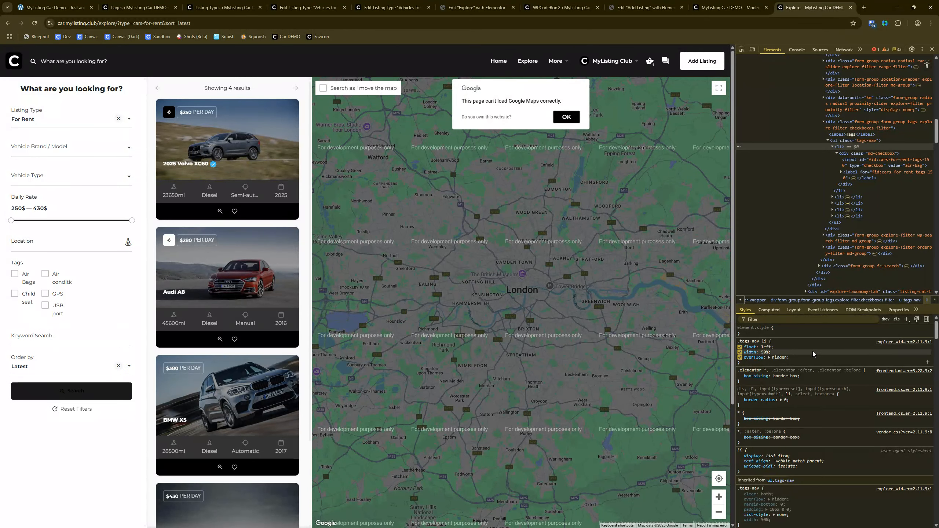
# Step: Test toggling float and overflow in the .tags-nav li rule, and disable the 50% width on .tags-nav
pyautogui.click(740, 347)
pyautogui.click(740, 347)
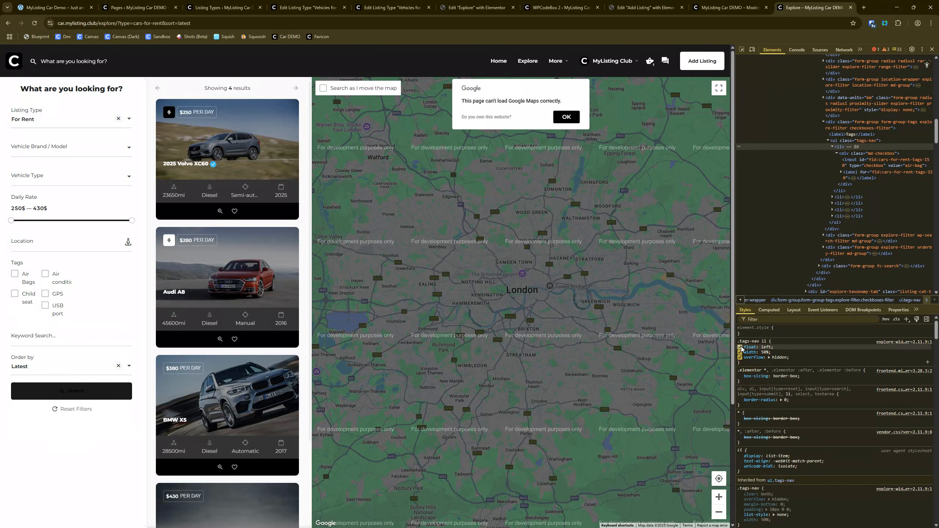
pyautogui.click(740, 357)
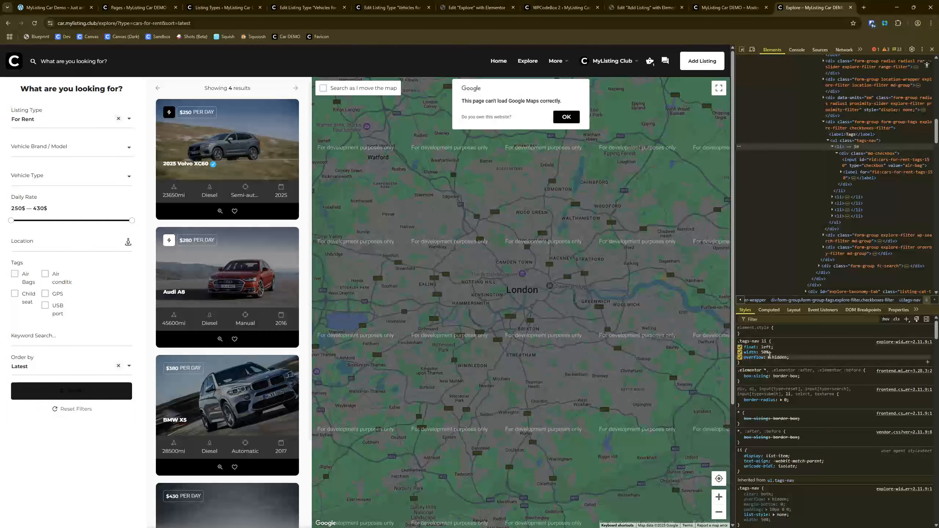
pyautogui.click(740, 357)
pyautogui.click(861, 141)
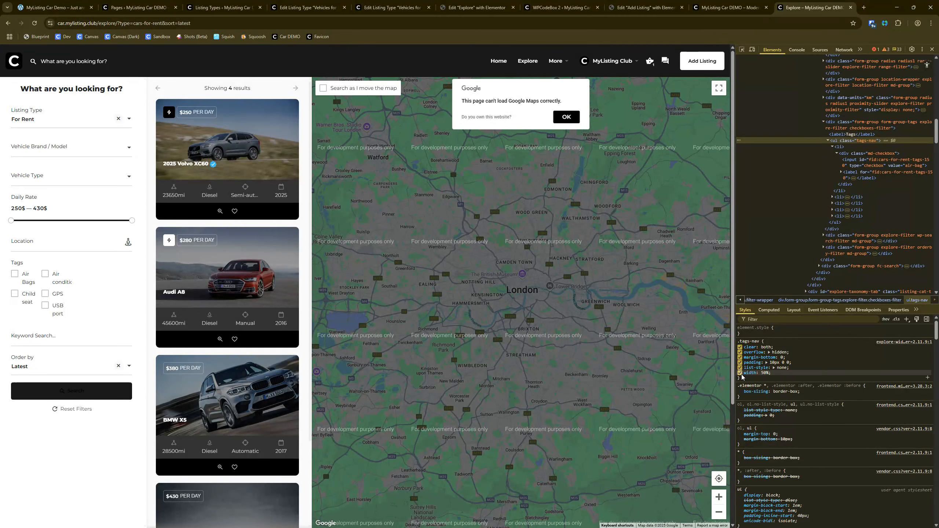
pyautogui.click(741, 375)
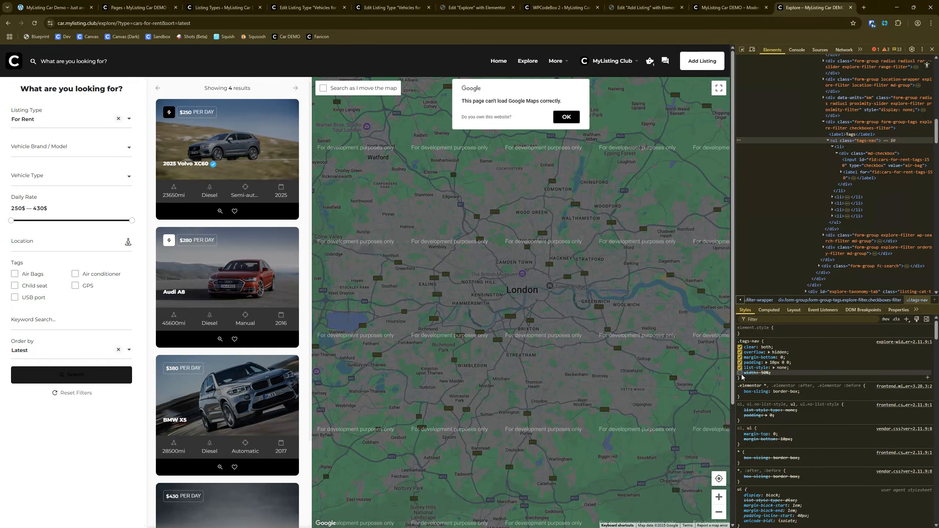
# Step: Copy the .tags-nav li rule with its 50% width from the list item's styles and open WPCodeBox 2 in the WordPress admin
pyautogui.click(860, 147)
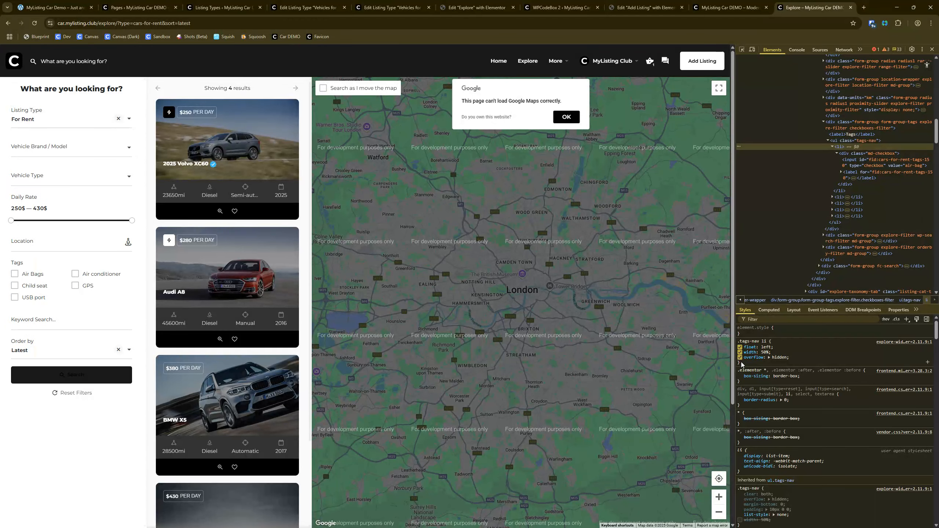
pyautogui.moveTo(741, 365); pyautogui.dragTo(738, 340)
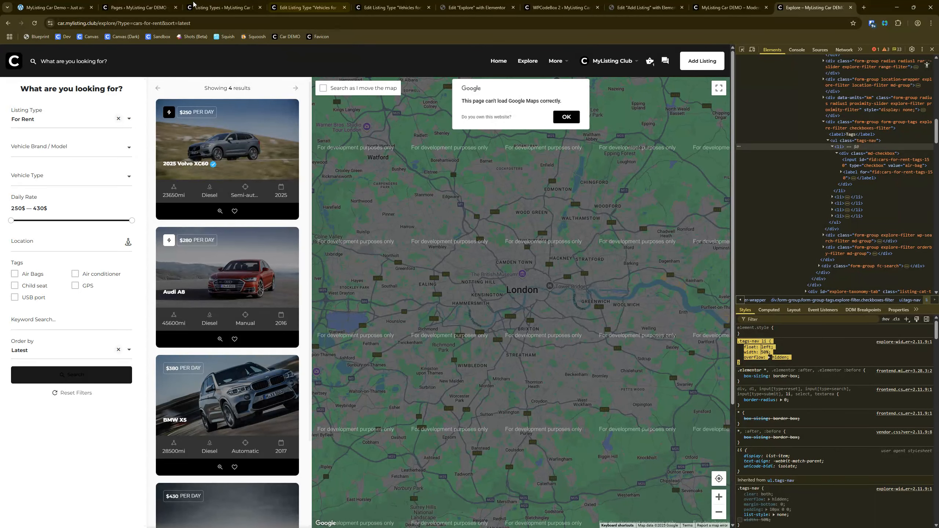
pyautogui.click(162, 7)
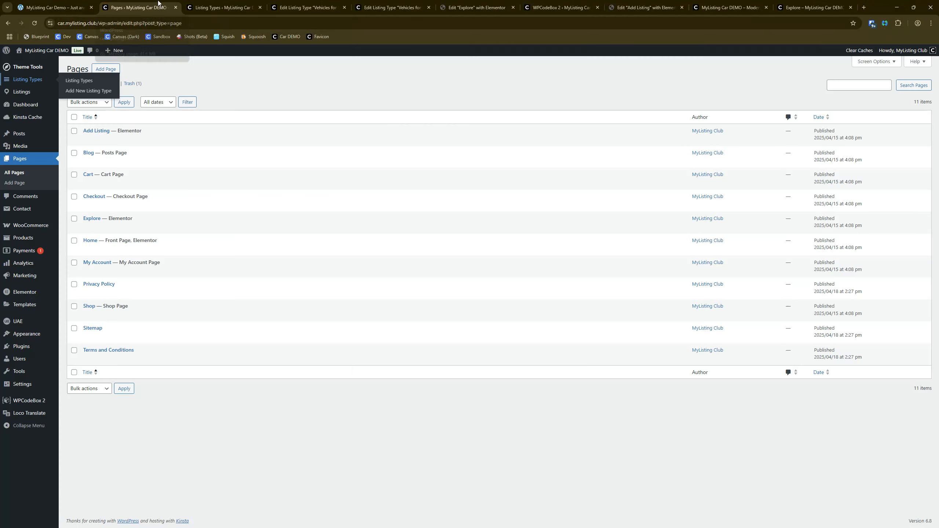
pyautogui.click(38, 401)
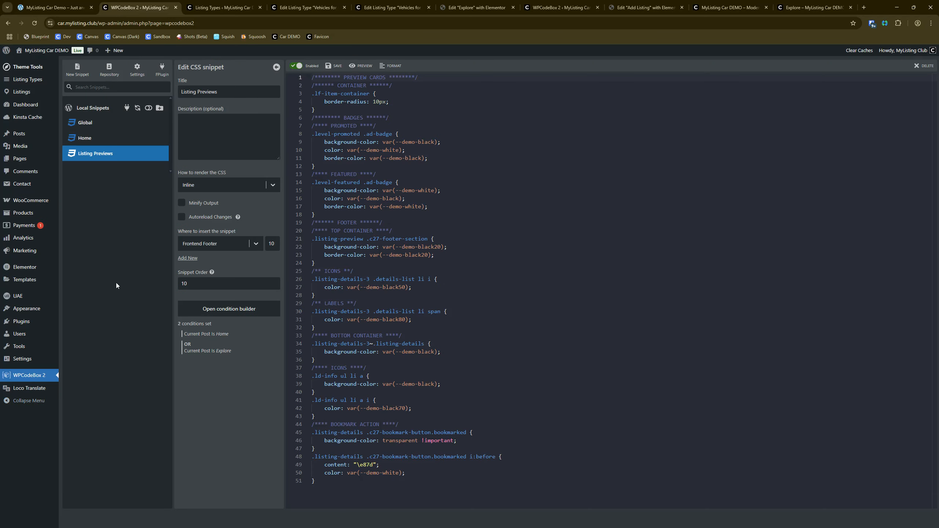
# Step: Create a new snippet titled Explore with type CSS and set its insertion point to Frontend Footer
pyautogui.click(78, 70)
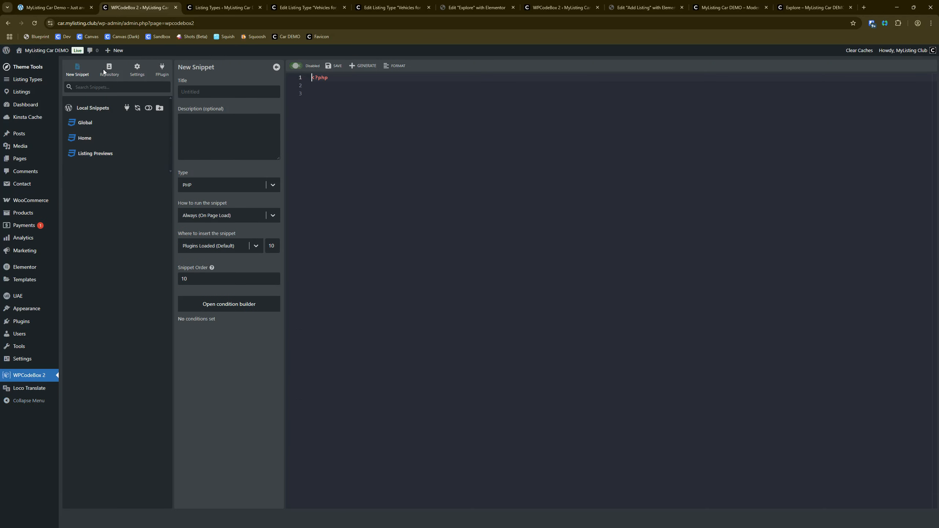
pyautogui.click(198, 89)
pyautogui.write('E')
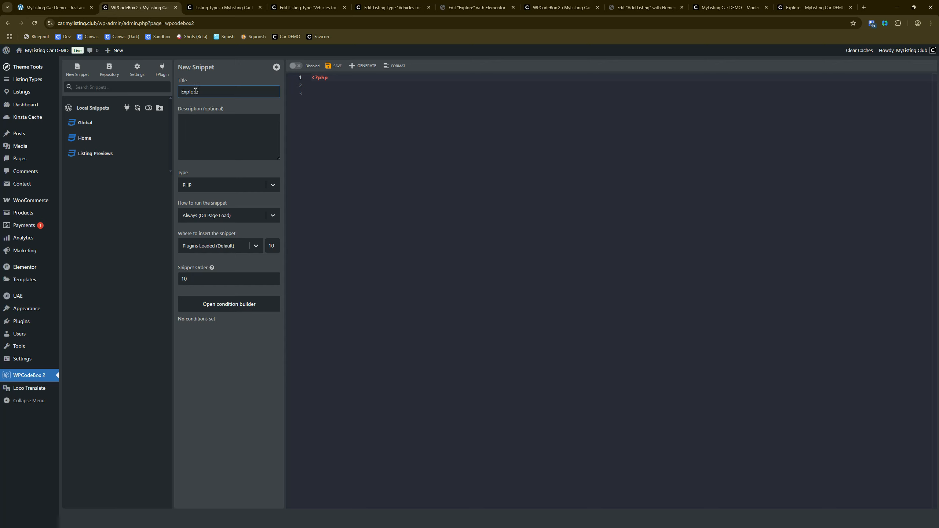
pyautogui.write('xplore')
pyautogui.click(210, 185)
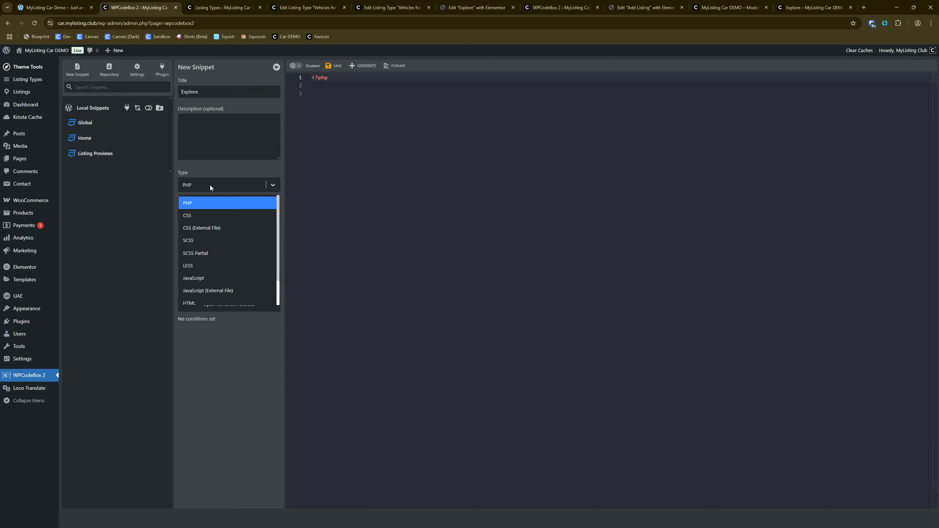
pyautogui.click(210, 214)
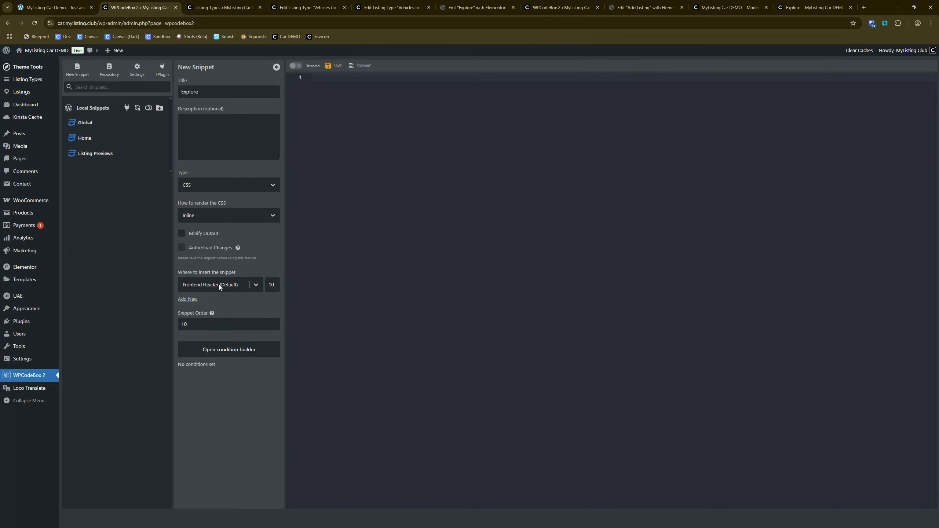
pyautogui.click(218, 285)
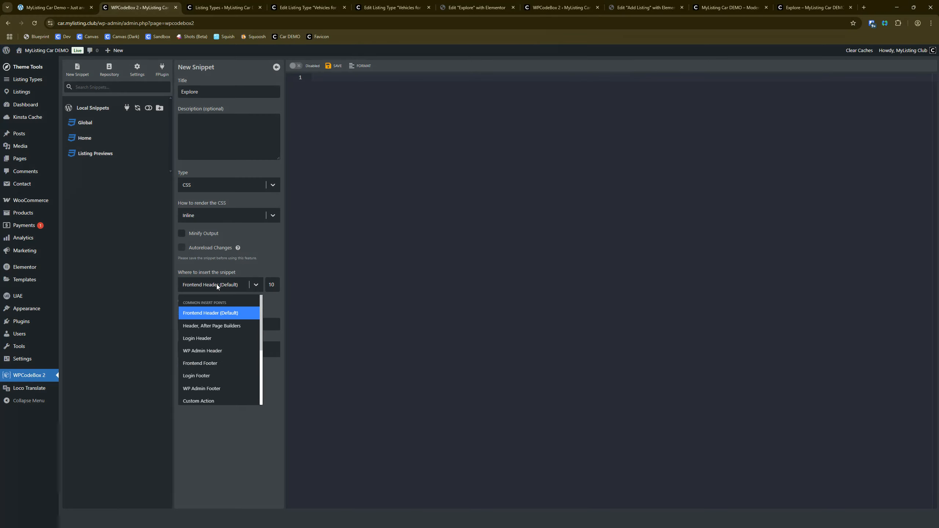
pyautogui.click(214, 363)
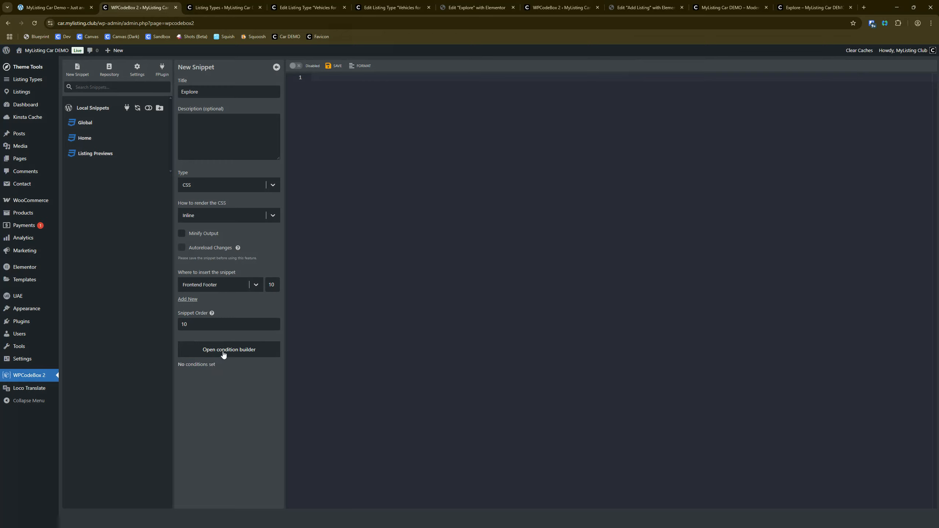
# Step: Add a display condition to the new CSS snippet so that Current Post Is Explore
pyautogui.click(224, 353)
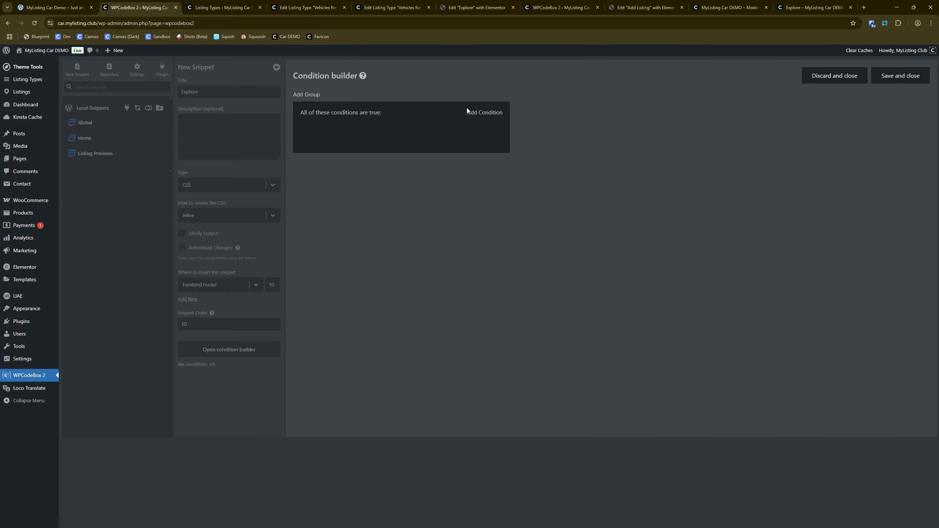
pyautogui.click(468, 112)
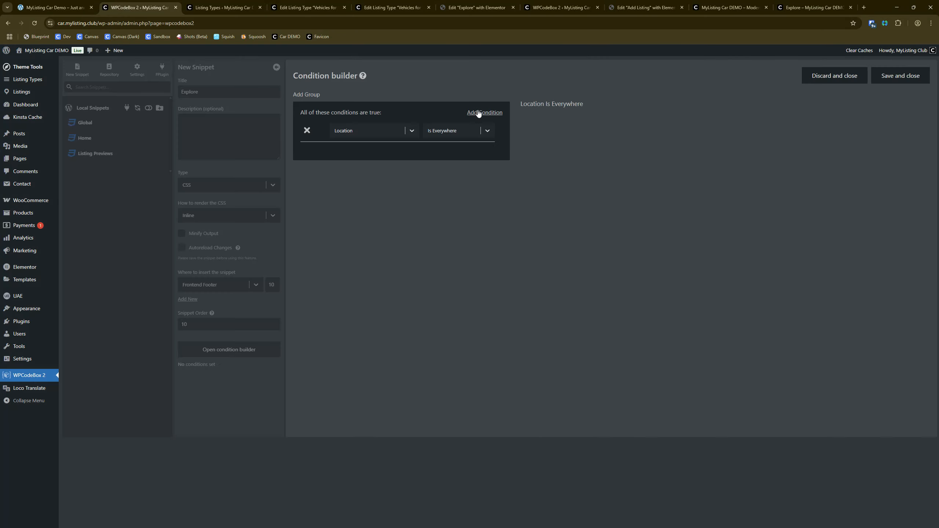
pyautogui.click(373, 130)
pyautogui.click(358, 159)
pyautogui.click(358, 159)
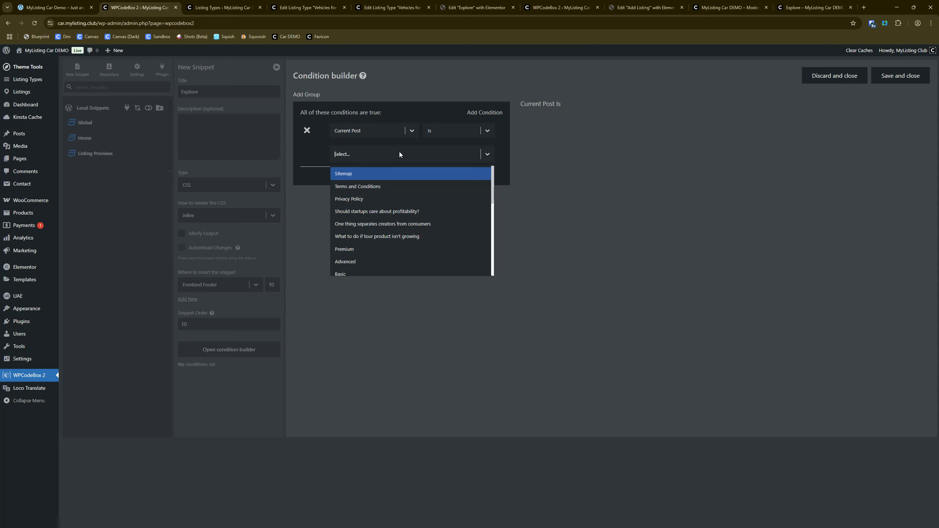
pyautogui.write('Ex')
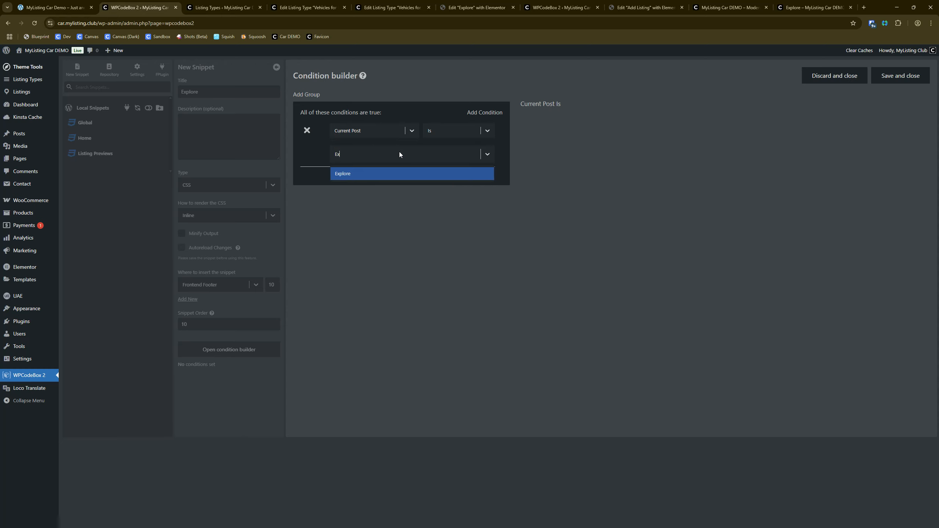
pyautogui.click(358, 174)
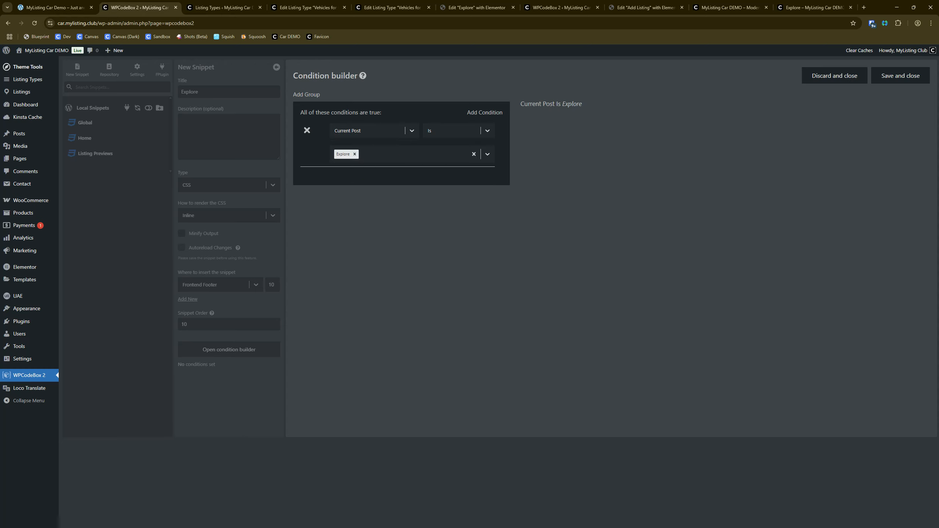